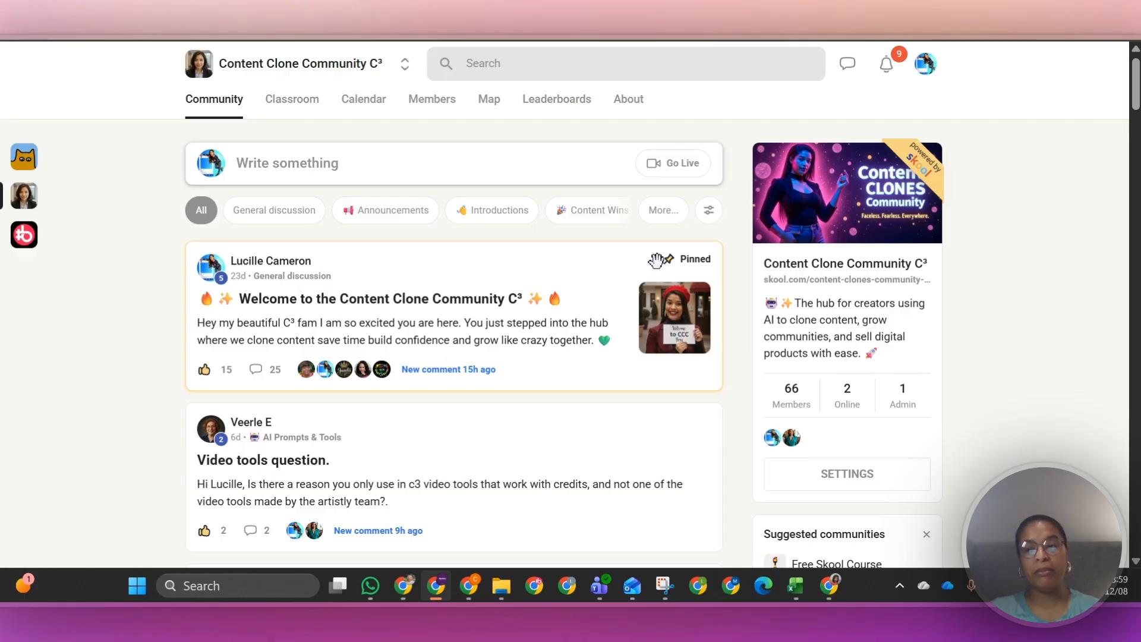
- Open the community's Classroom and look through the course modules from the welcome lesson to the end of the list
{"action": "left_click", "coordinate": [310, 110]}
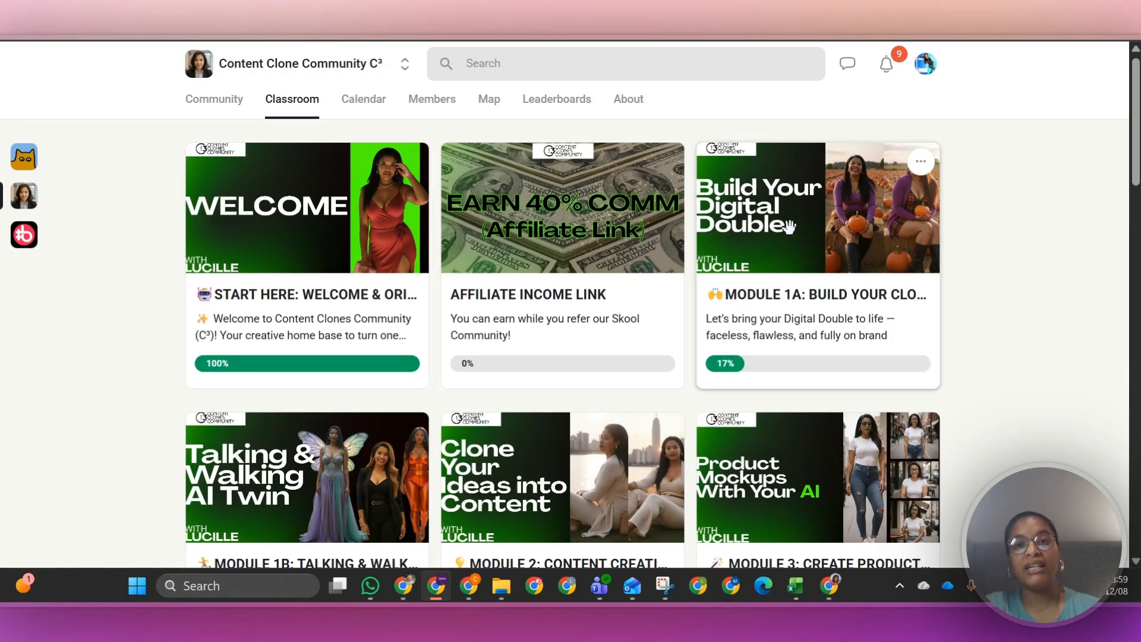
{"action": "scroll", "coordinate": [683, 256], "scroll_direction": "down", "scroll_amount": 3}
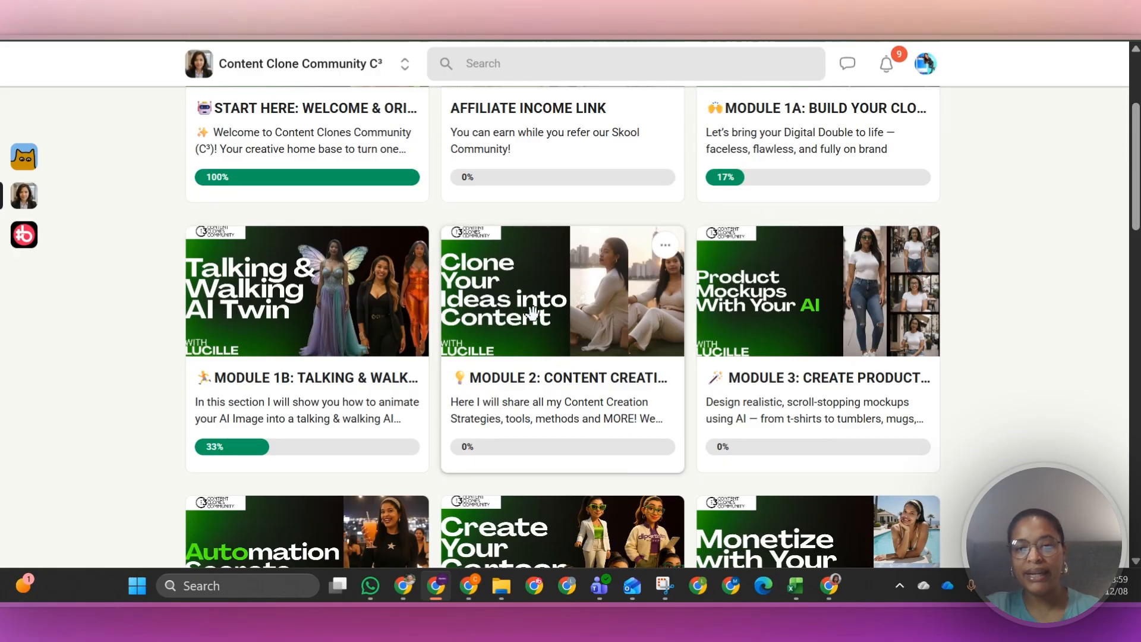
{"action": "scroll", "coordinate": [784, 291], "scroll_direction": "down", "scroll_amount": 2}
{"action": "scroll", "coordinate": [794, 234], "scroll_direction": "down", "scroll_amount": 2}
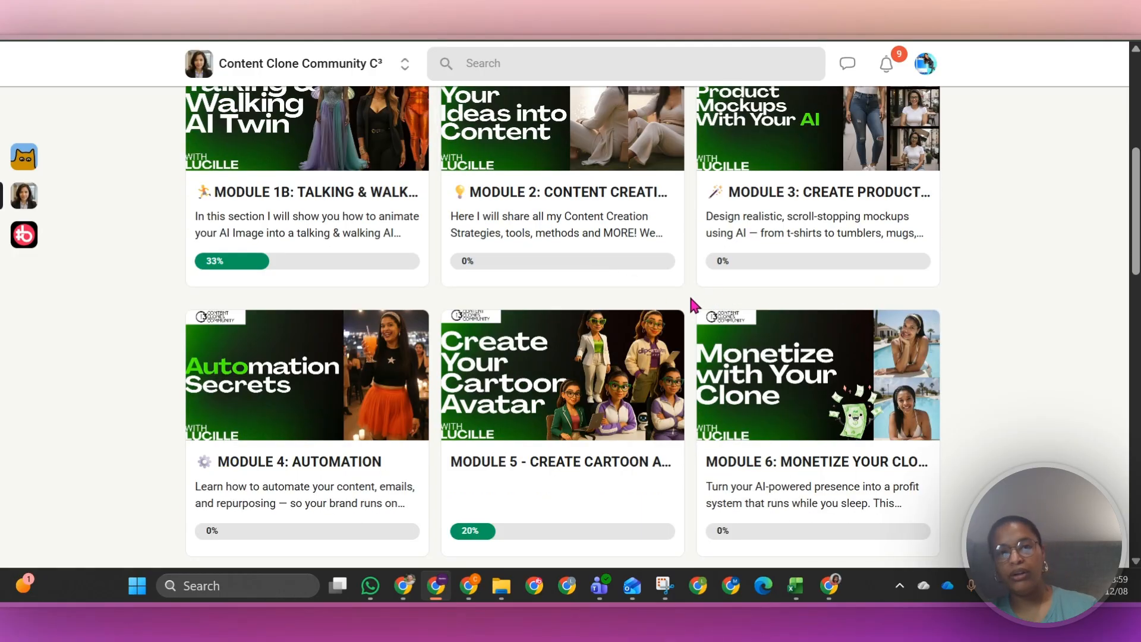
{"action": "scroll", "coordinate": [652, 306], "scroll_direction": "down", "scroll_amount": 15}
{"action": "scroll", "coordinate": [637, 314], "scroll_direction": "up", "scroll_amount": 20}
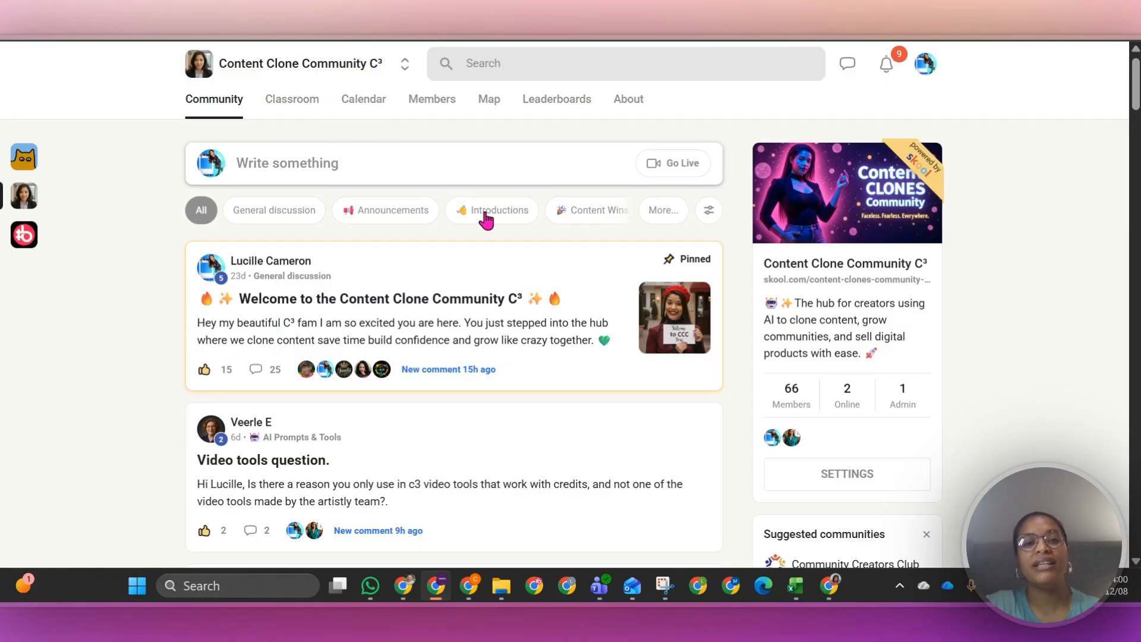
- View both videos in the "Social Media Frame" post in the Community feed and close the post
{"action": "scroll", "coordinate": [607, 306], "scroll_direction": "down", "scroll_amount": 4}
{"action": "scroll", "coordinate": [609, 309], "scroll_direction": "down", "scroll_amount": 2}
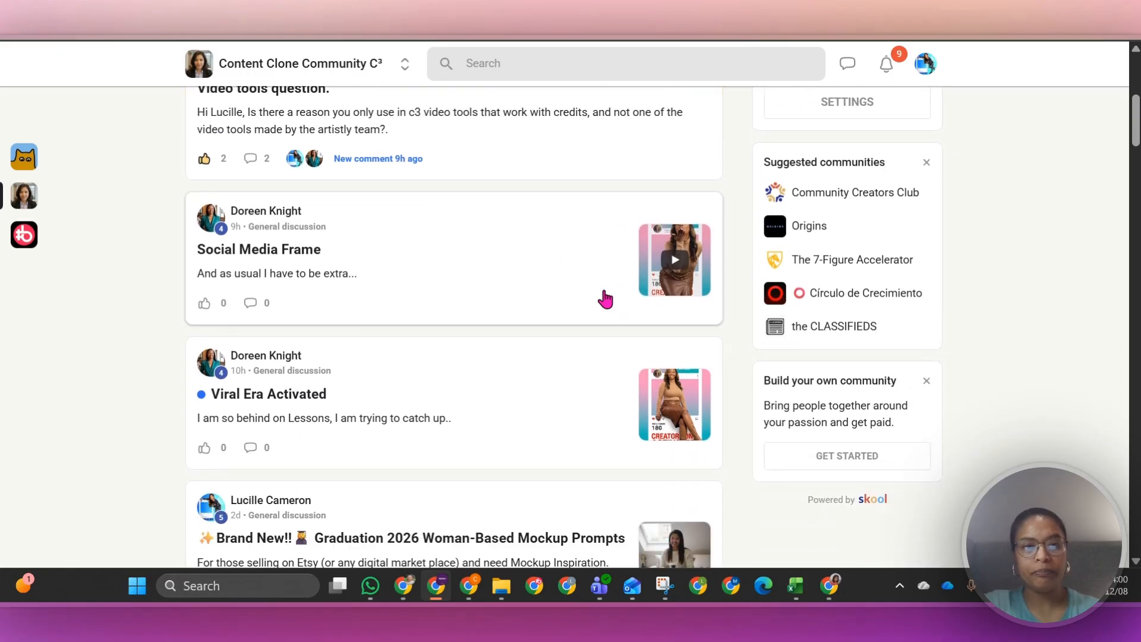
{"action": "left_click", "coordinate": [666, 253]}
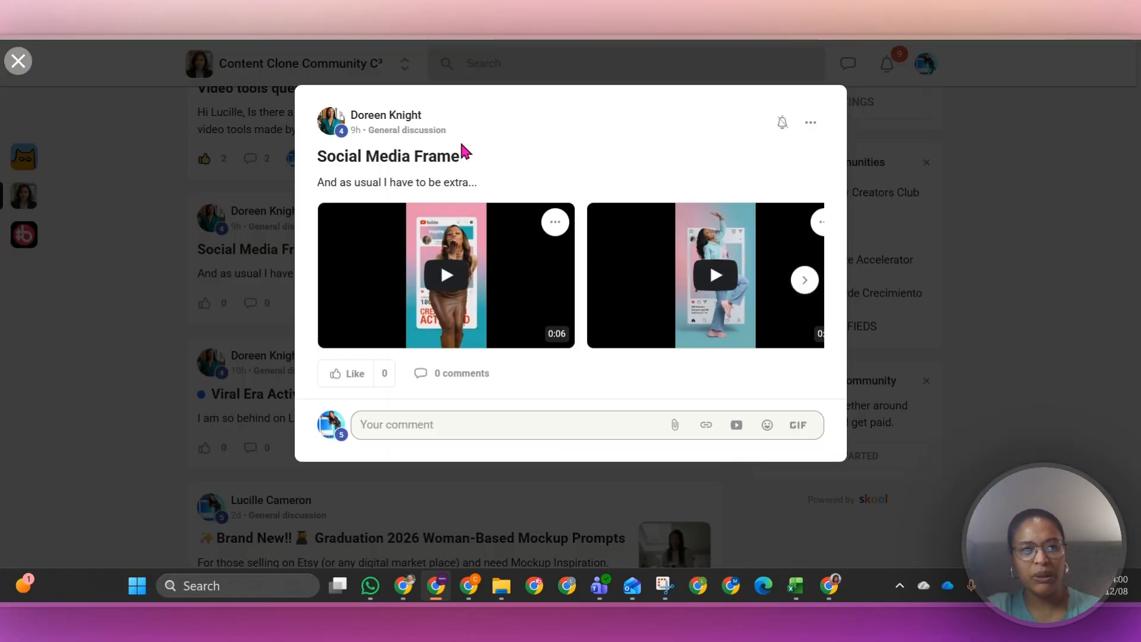
{"action": "left_click", "coordinate": [450, 279]}
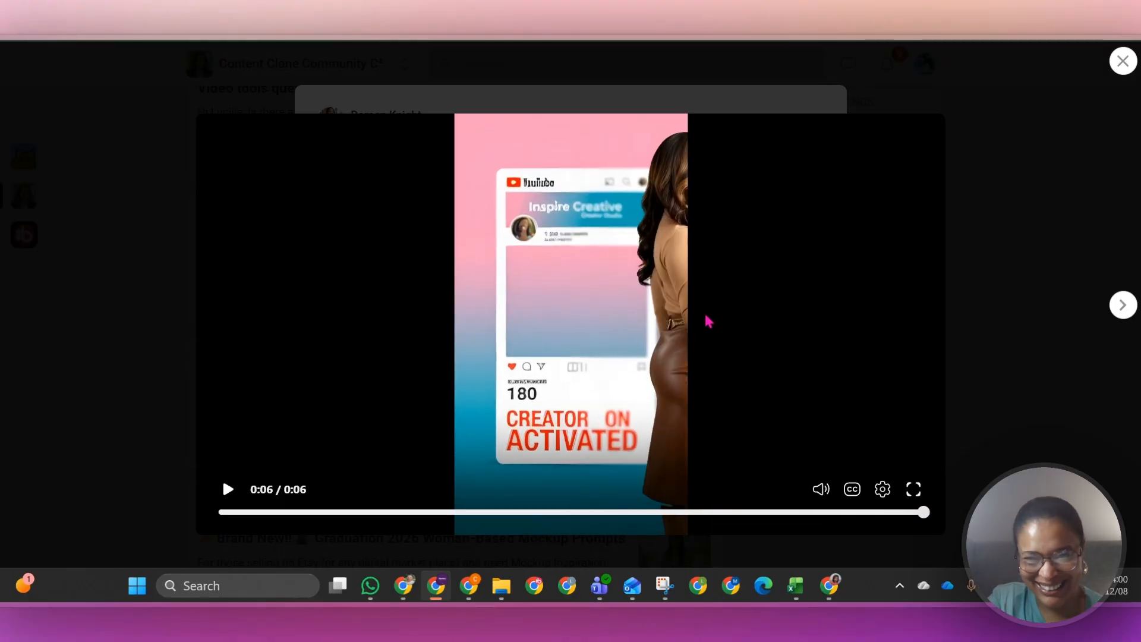
{"action": "left_click", "coordinate": [1121, 307]}
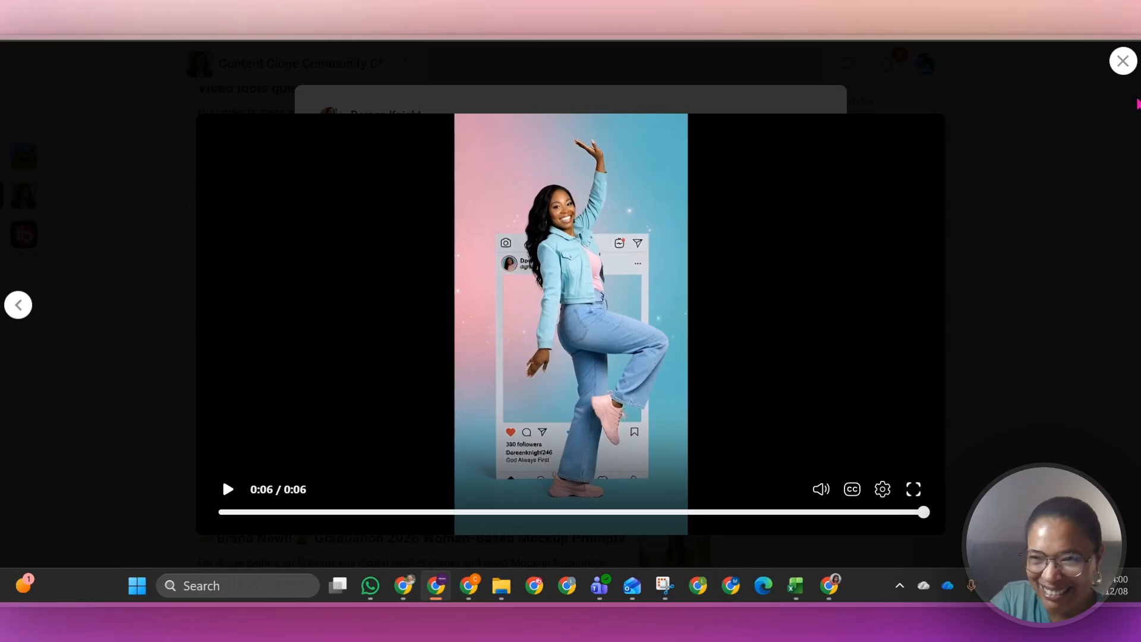
{"action": "left_click", "coordinate": [1121, 64]}
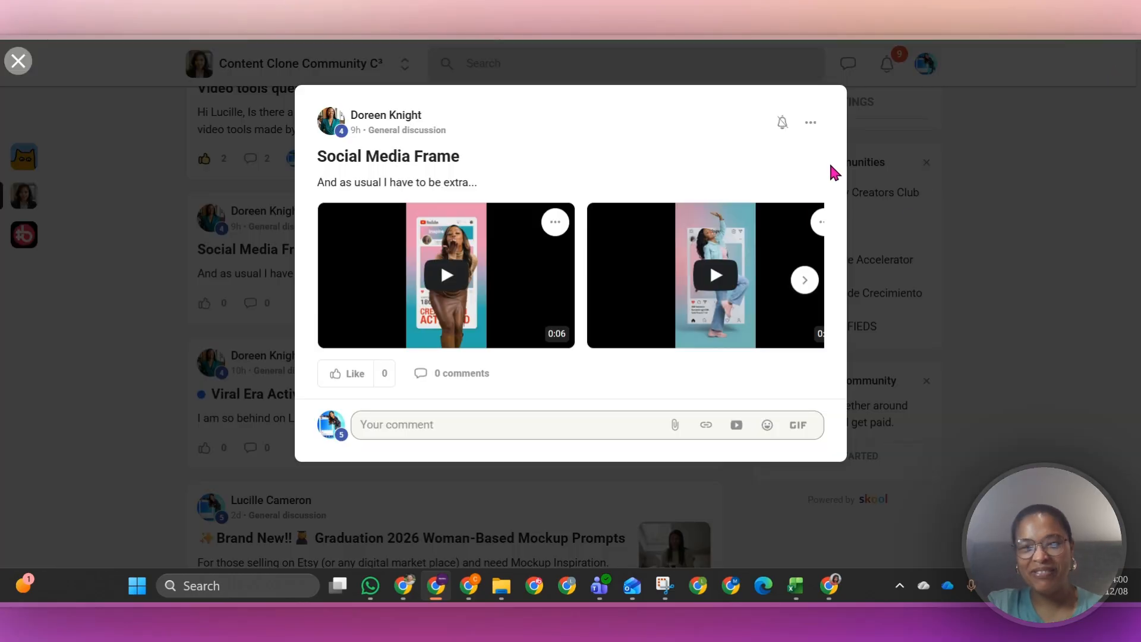
{"action": "left_click", "coordinate": [923, 141]}
- View both images in the "Viral Era Activated" post and close the post
{"action": "scroll", "coordinate": [625, 335], "scroll_direction": "down", "scroll_amount": 2}
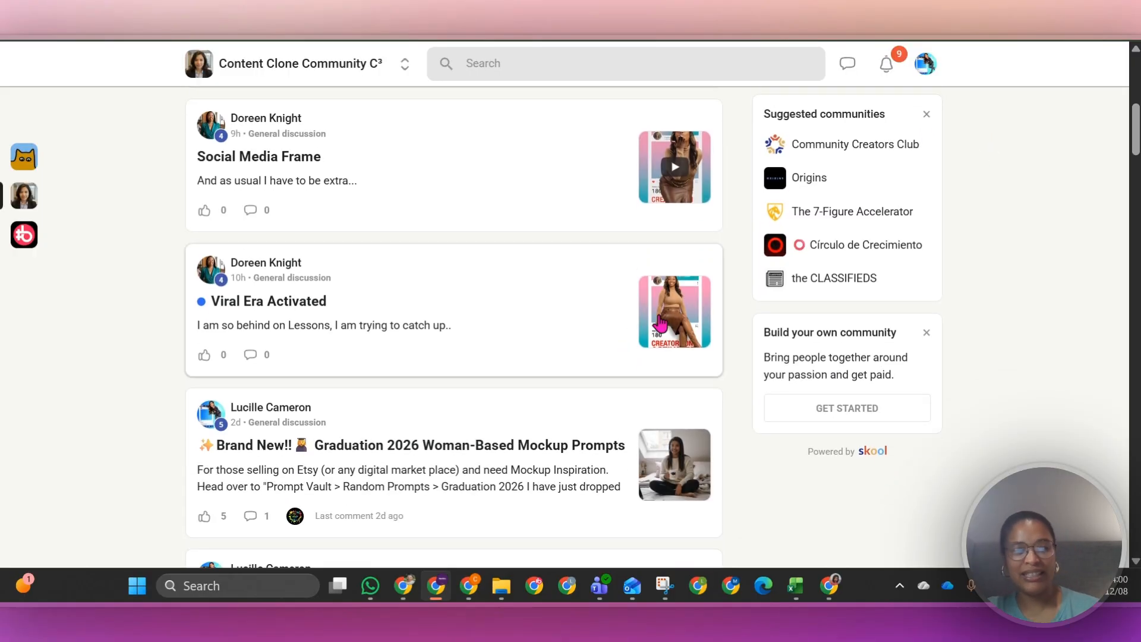
{"action": "left_click", "coordinate": [575, 324]}
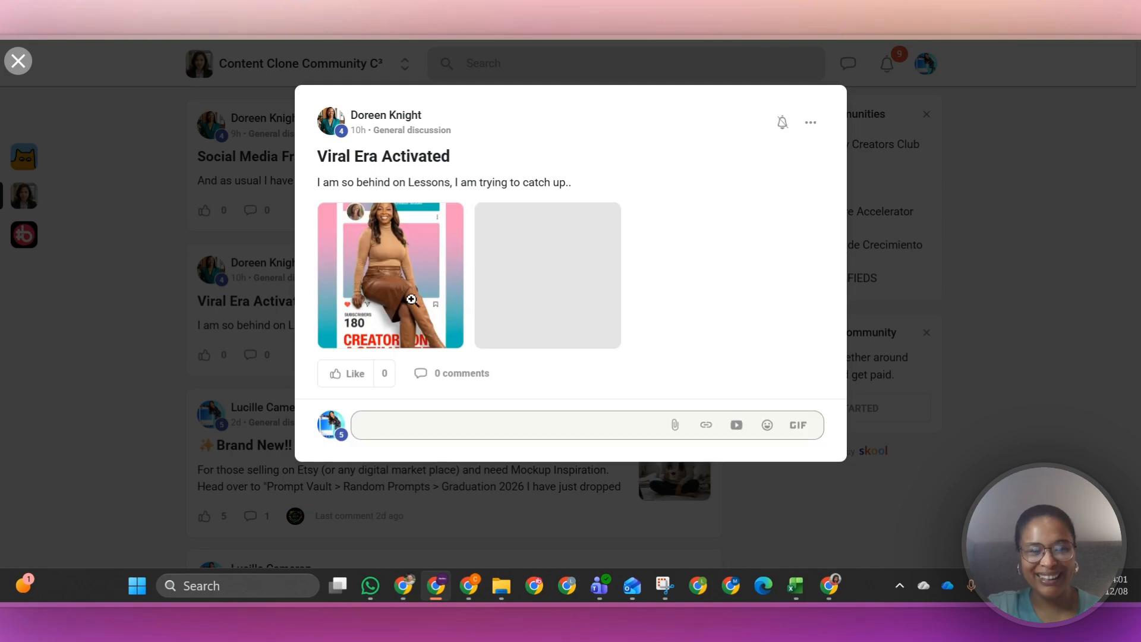
{"action": "left_click", "coordinate": [401, 283]}
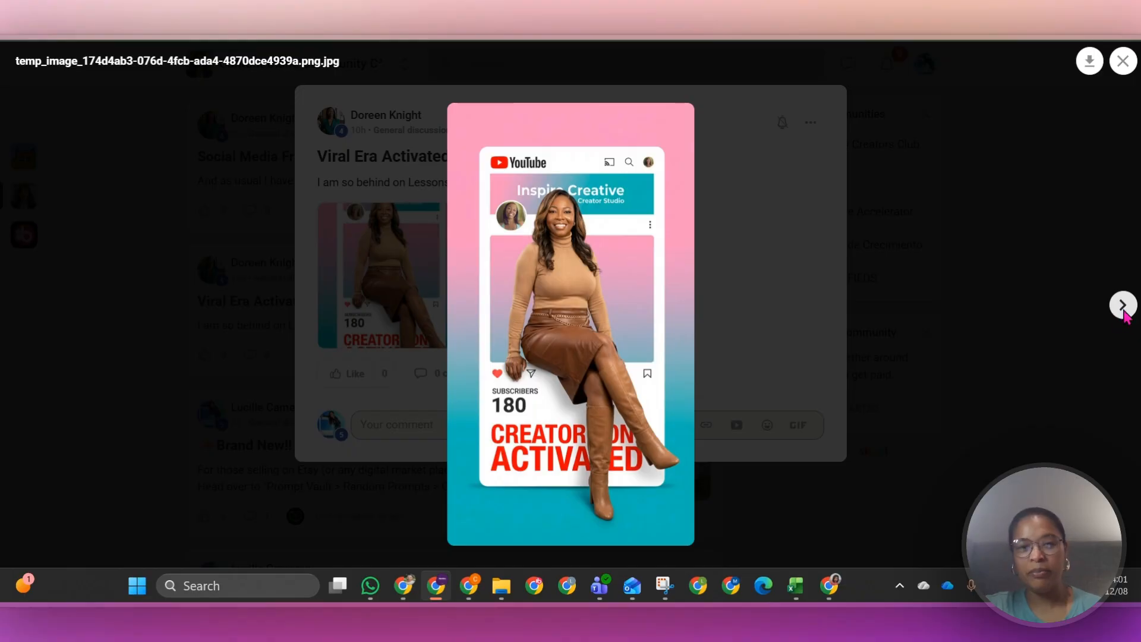
{"action": "left_click", "coordinate": [1123, 305]}
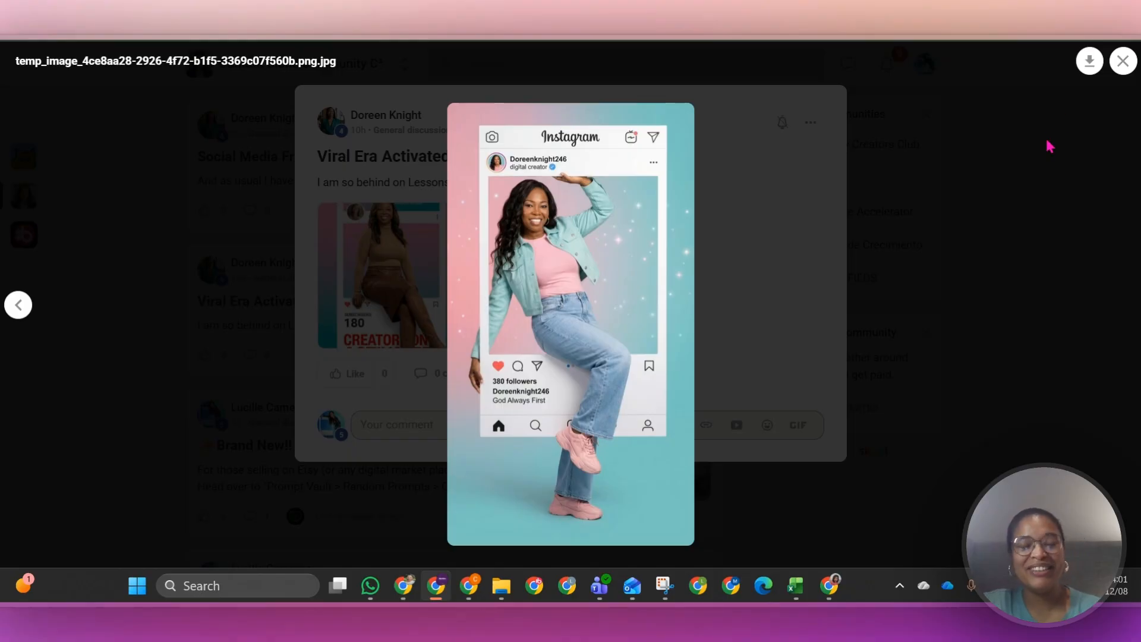
{"action": "left_click", "coordinate": [1123, 61]}
{"action": "key", "text": "Escape"}
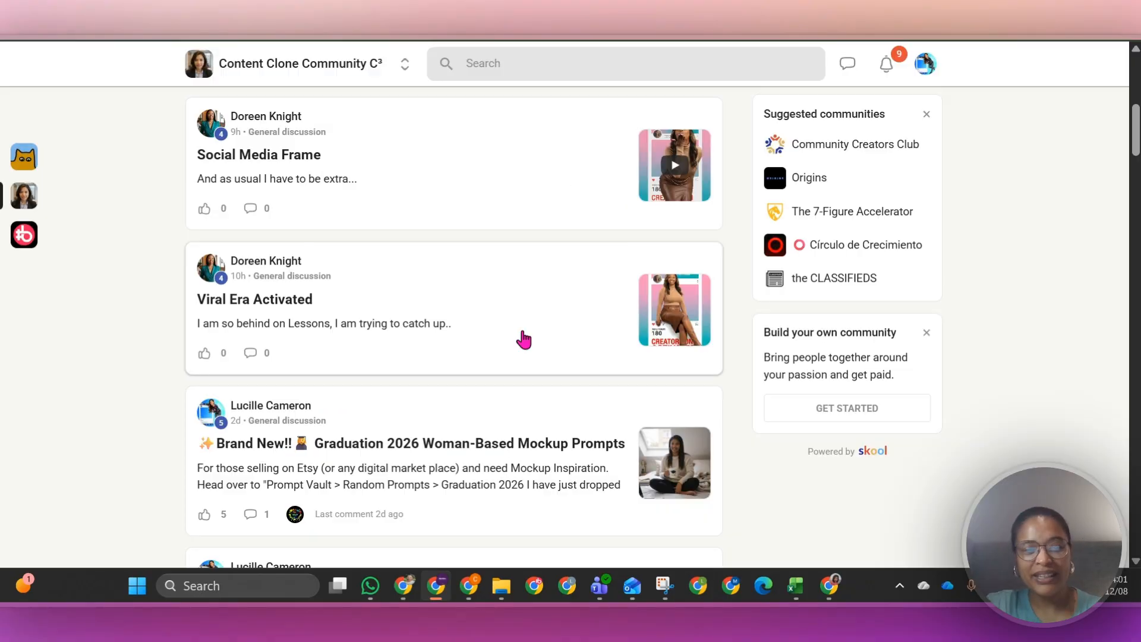
- Open the "Graduation 2026 Woman-Based Mockup Prompts" post and enlarge its first mockup image
{"action": "scroll", "coordinate": [524, 340], "scroll_direction": "down", "scroll_amount": 5}
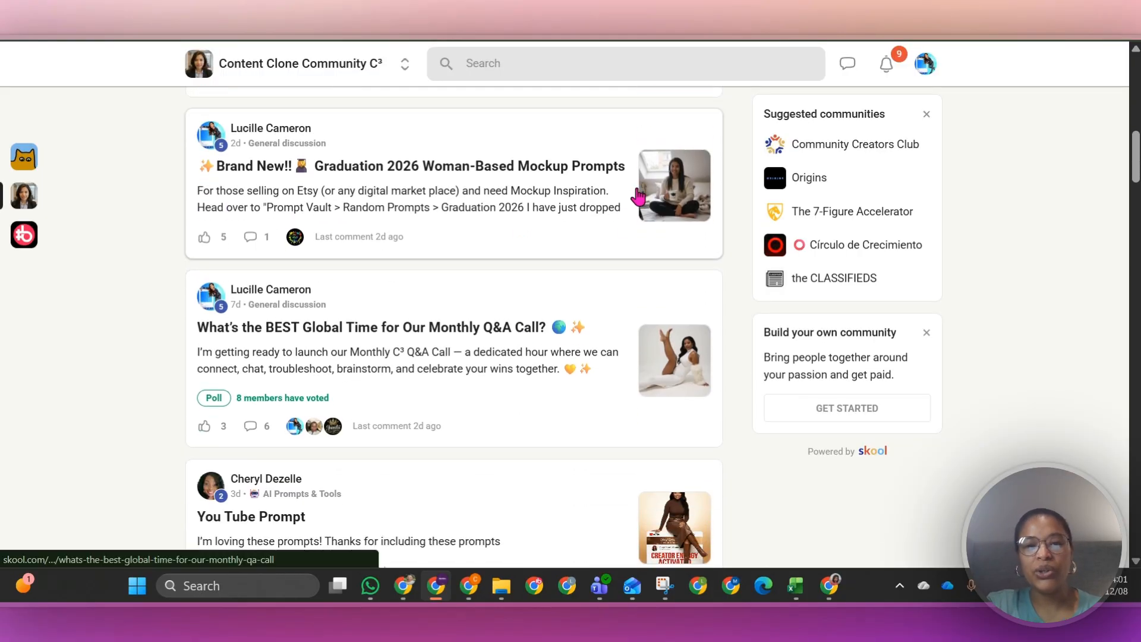
{"action": "left_click", "coordinate": [682, 189]}
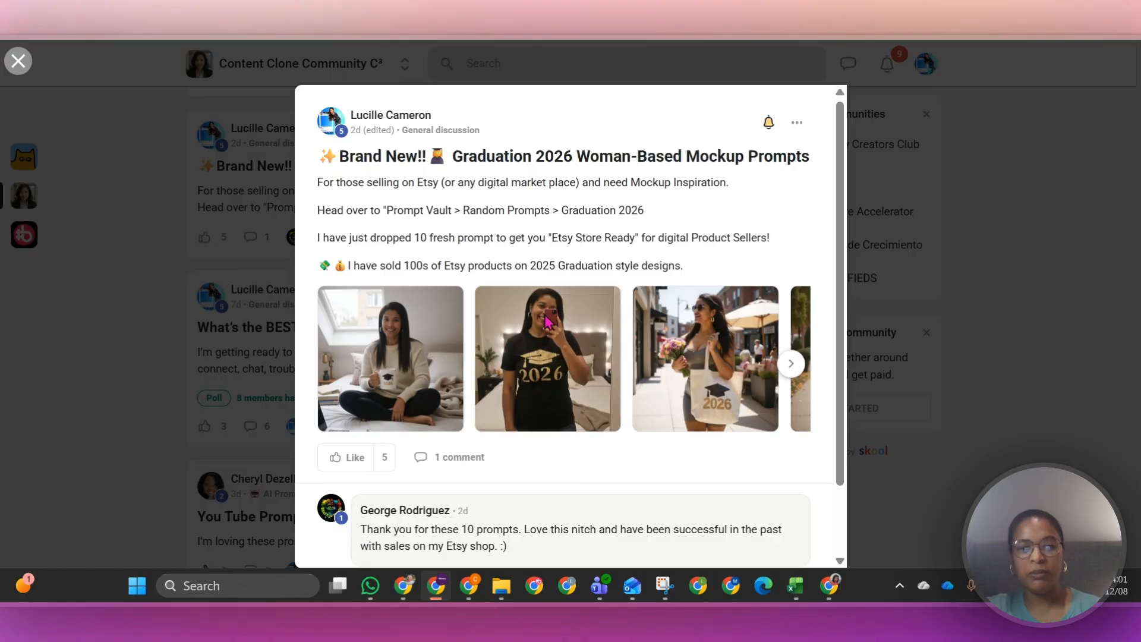
{"action": "left_click", "coordinate": [395, 329]}
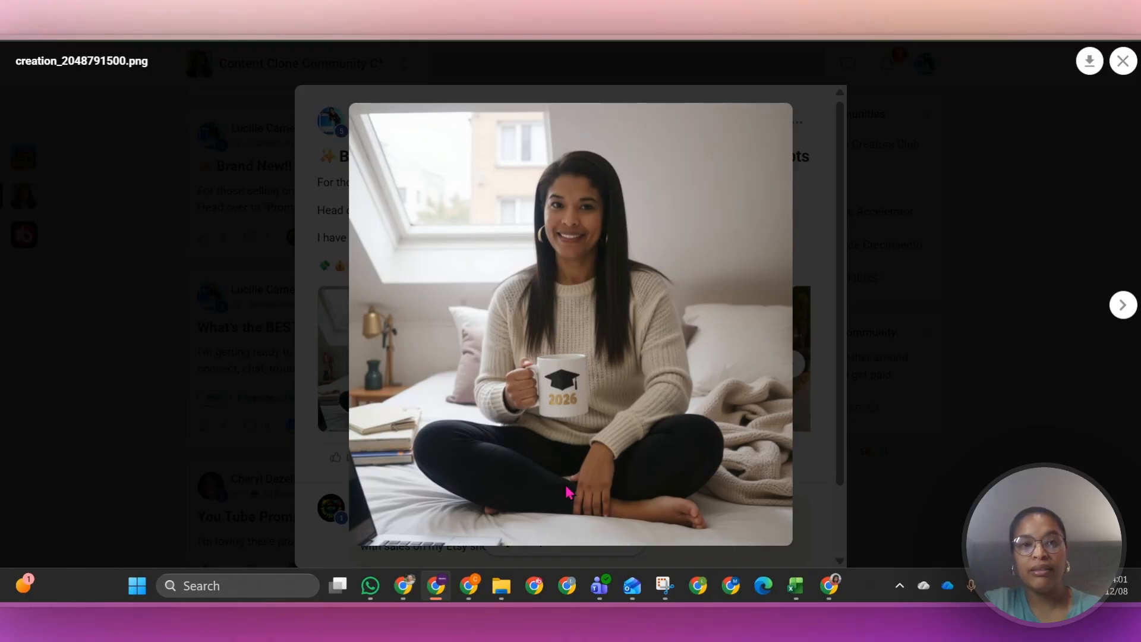
- Switch to the Clipartistry Heaven prompt library, collapse T Shirt Designs, and open Student & Teacher Life under Clipart Bundles
{"action": "key", "text": "ctrl+Tab"}
{"action": "scroll", "coordinate": [83, 337], "scroll_direction": "up", "scroll_amount": 2}
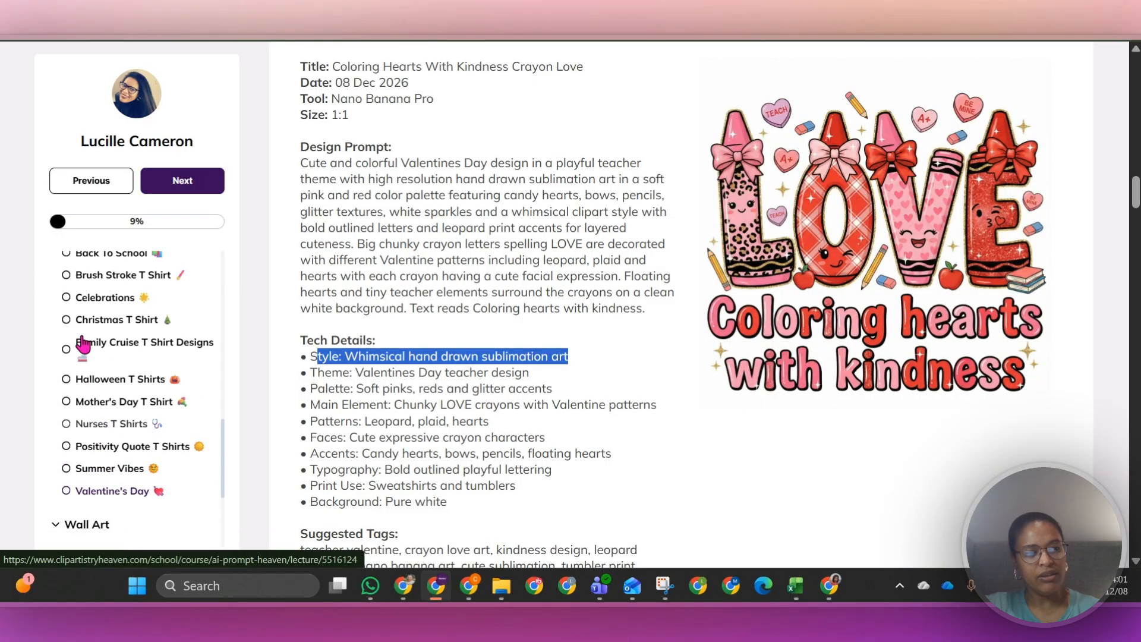
{"action": "scroll", "coordinate": [83, 338], "scroll_direction": "up", "scroll_amount": 3}
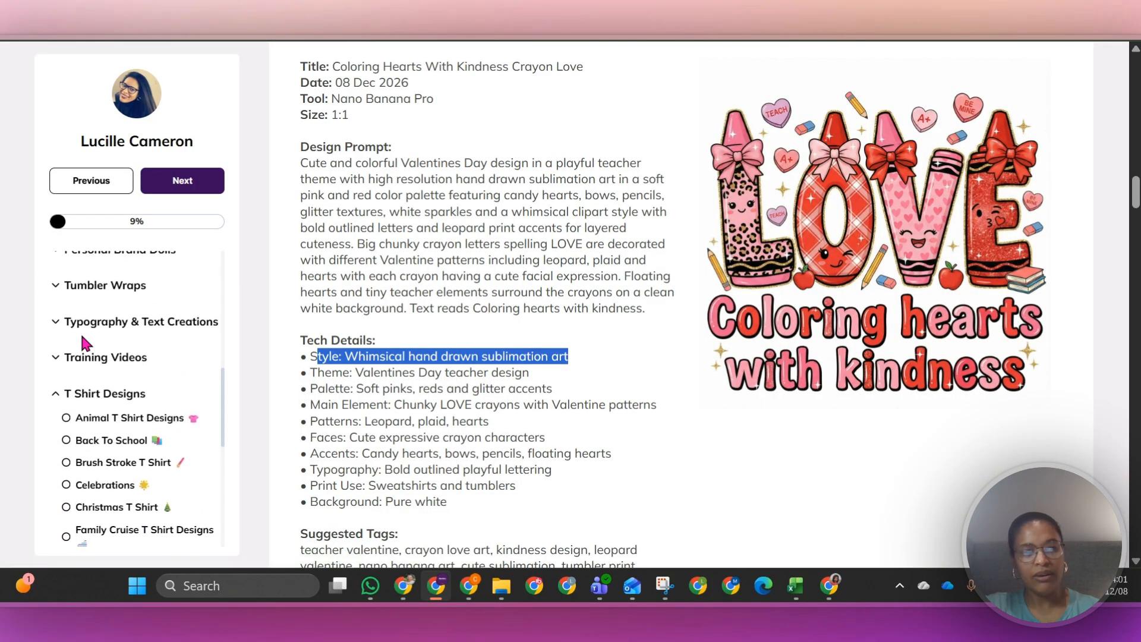
{"action": "left_click", "coordinate": [56, 395]}
{"action": "scroll", "coordinate": [138, 391], "scroll_direction": "up", "scroll_amount": 5}
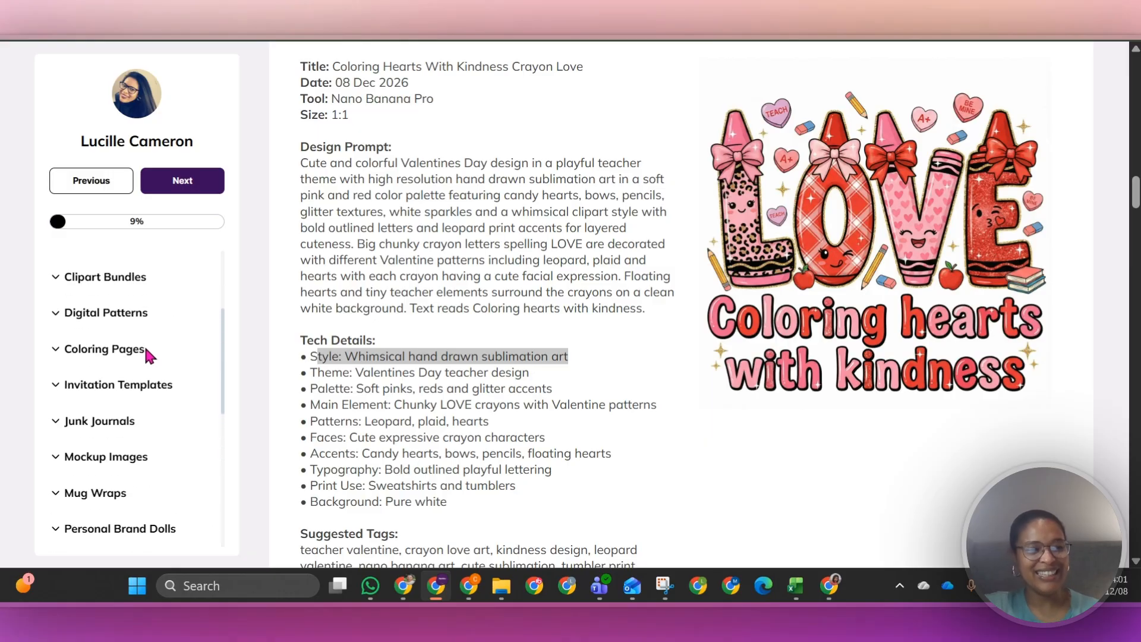
{"action": "left_click", "coordinate": [72, 314]}
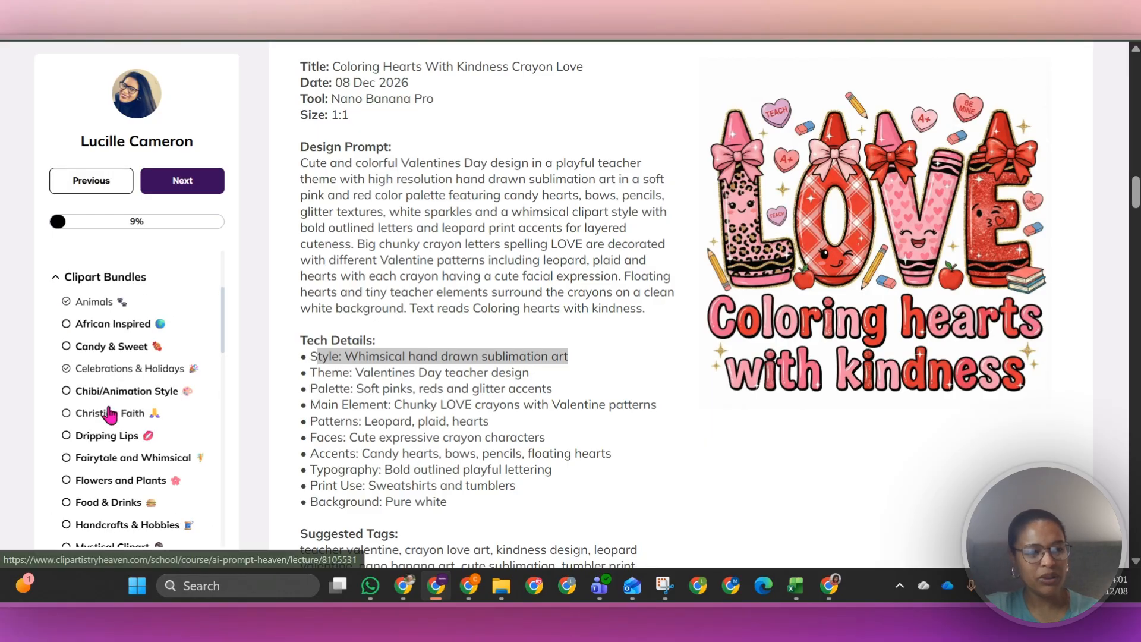
{"action": "scroll", "coordinate": [107, 416], "scroll_direction": "down", "scroll_amount": 3}
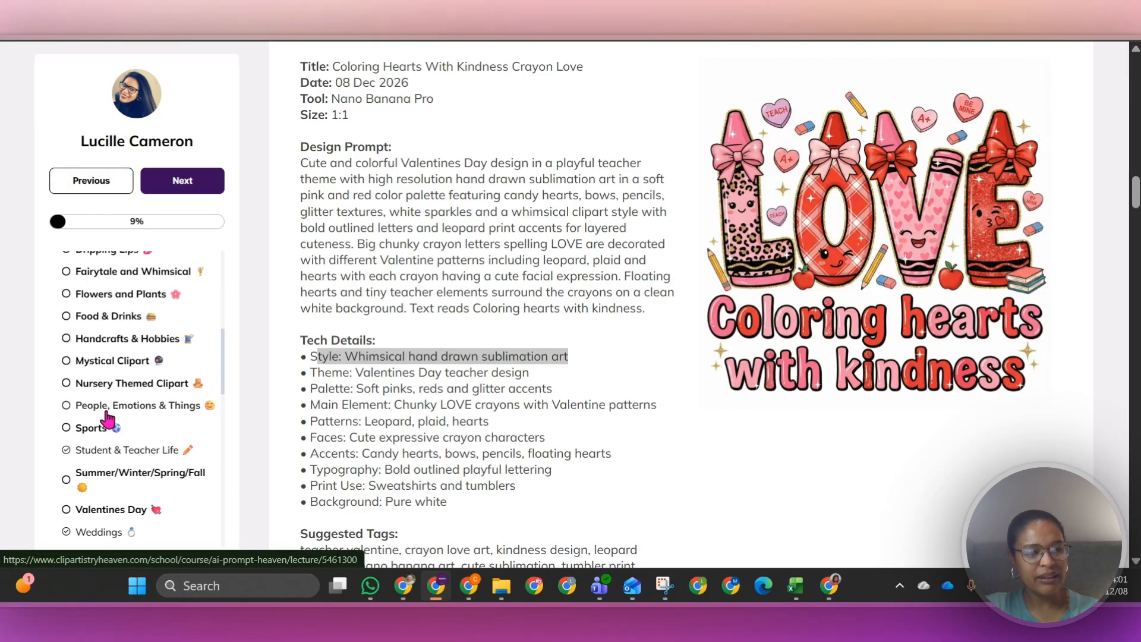
{"action": "left_click", "coordinate": [147, 469]}
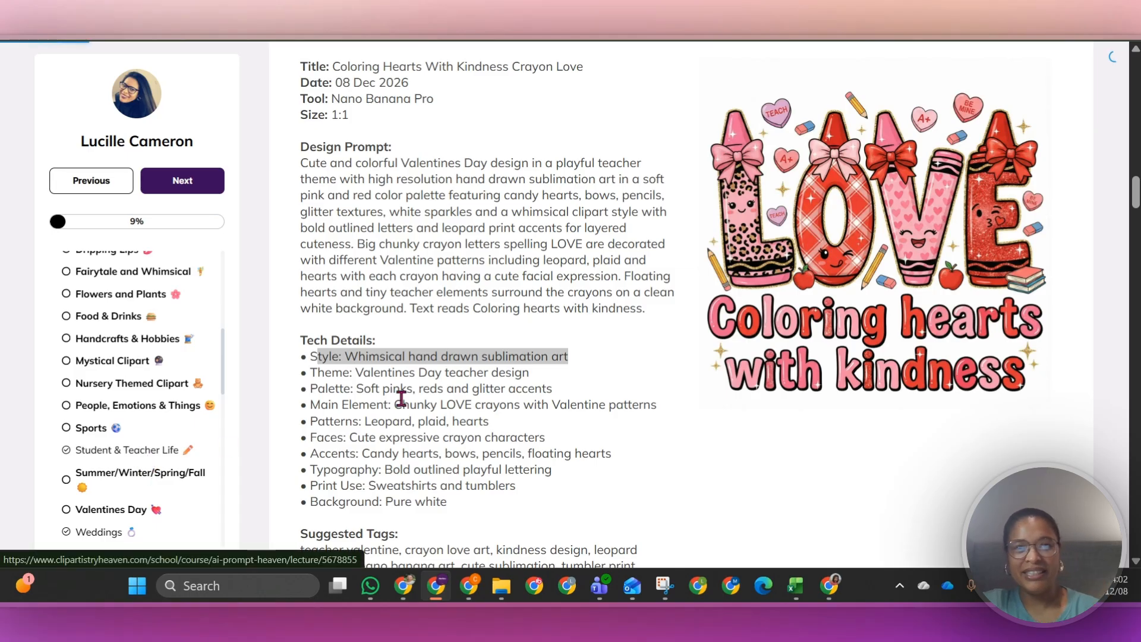
- Look over the 2026 graduation cap clipart gallery and the first entry of the AI Prompt Library below it
{"action": "scroll", "coordinate": [644, 323], "scroll_direction": "down", "scroll_amount": 3}
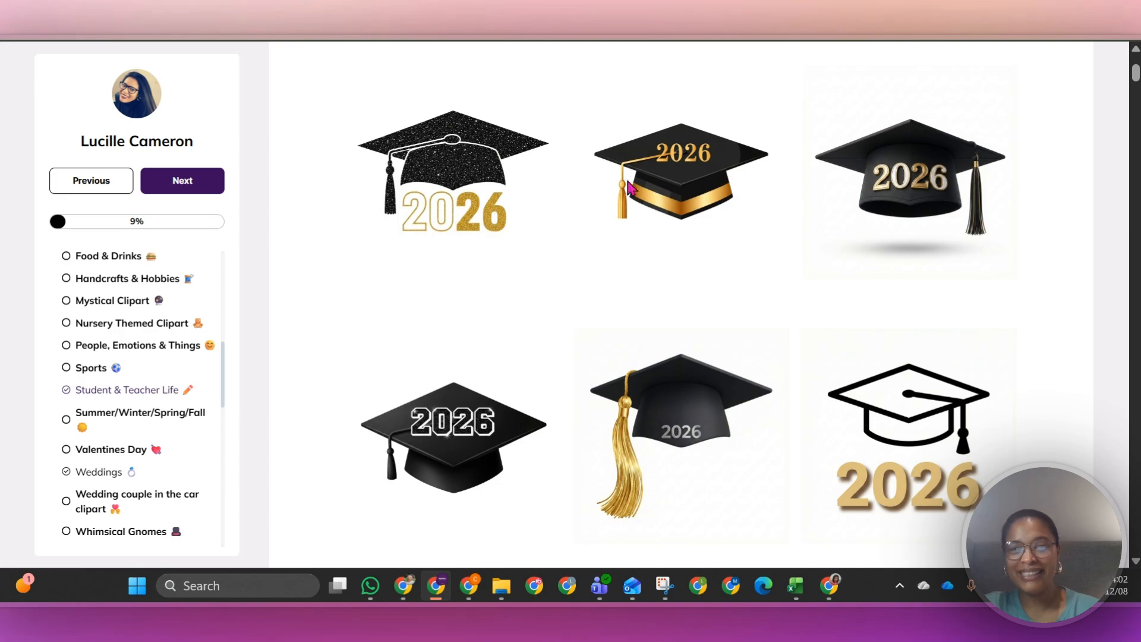
{"action": "scroll", "coordinate": [743, 190], "scroll_direction": "down", "scroll_amount": 2}
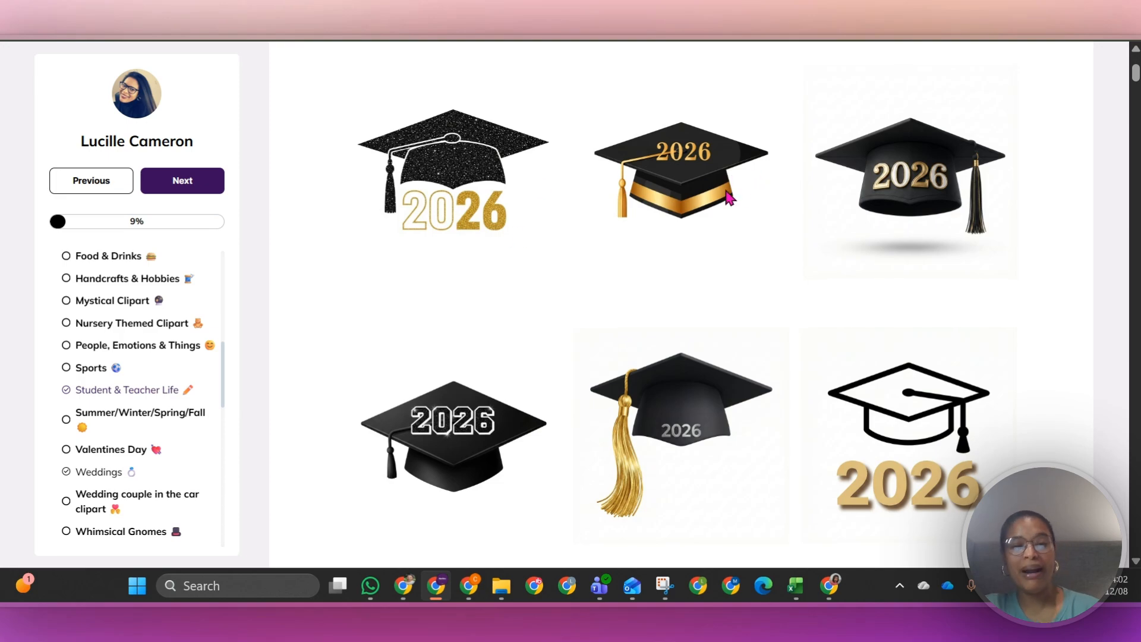
{"action": "scroll", "coordinate": [730, 198], "scroll_direction": "down", "scroll_amount": 3}
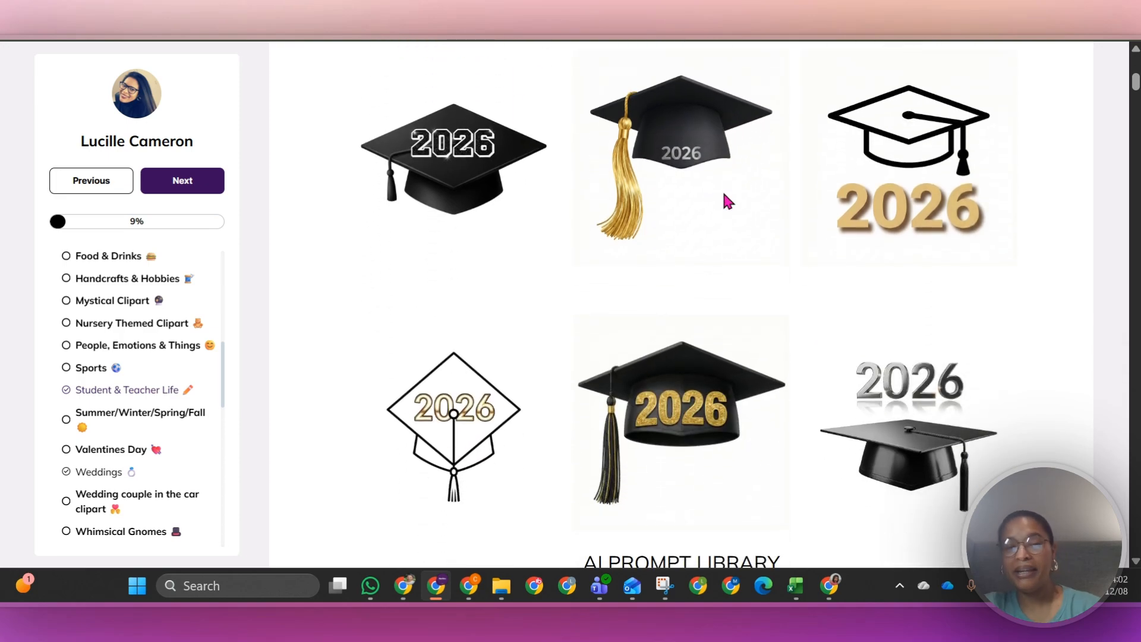
{"action": "scroll", "coordinate": [727, 203], "scroll_direction": "down", "scroll_amount": 3}
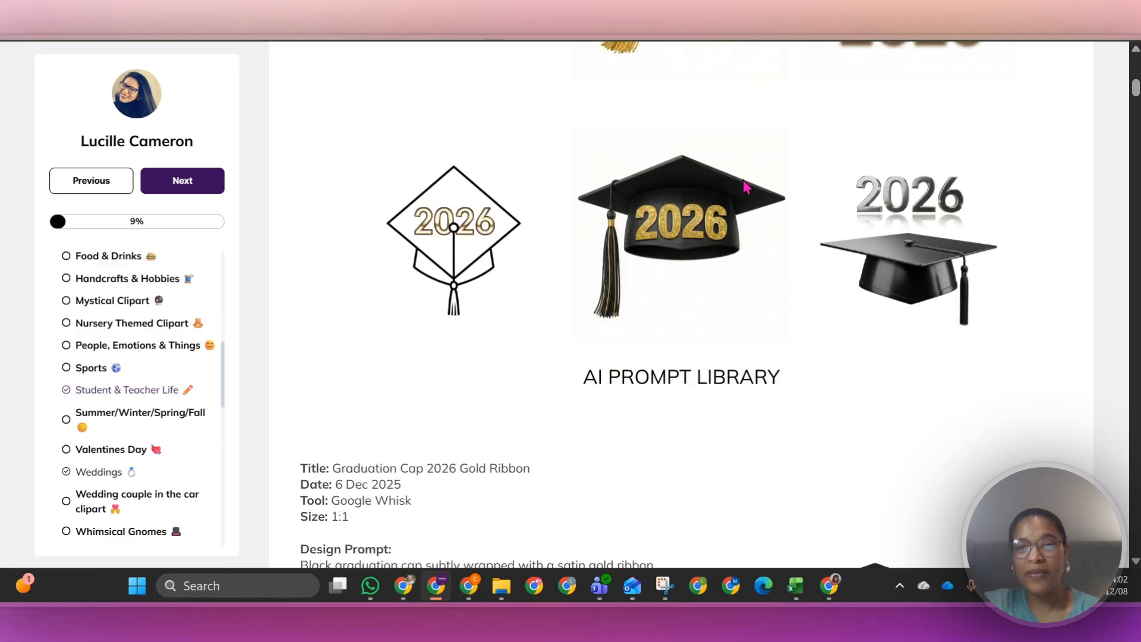
{"action": "scroll", "coordinate": [839, 188], "scroll_direction": "down", "scroll_amount": 3}
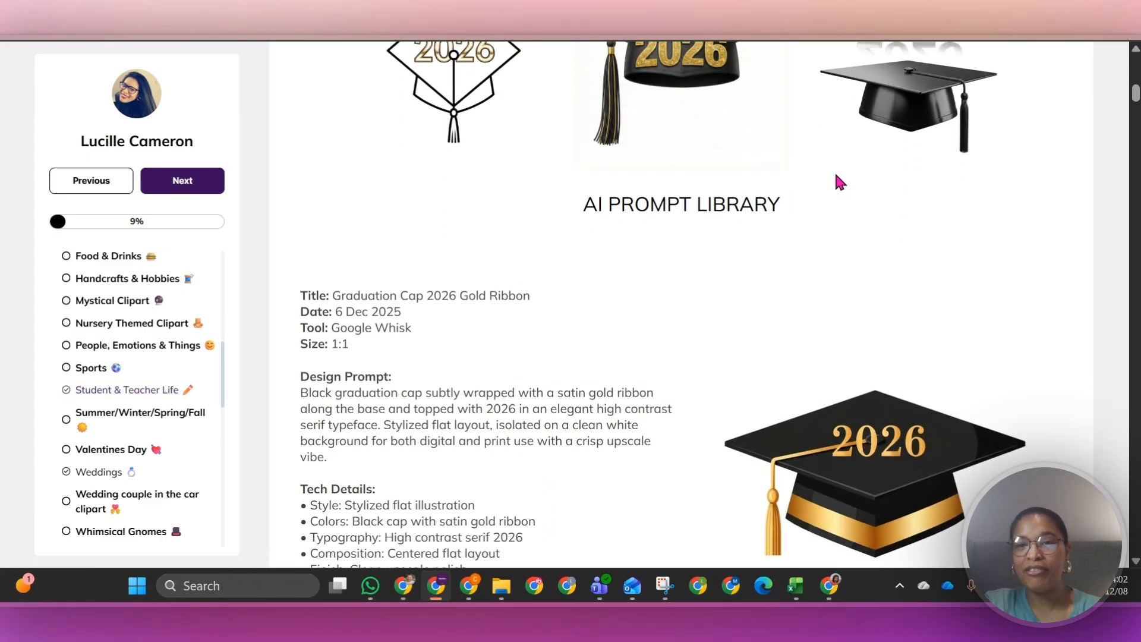
{"action": "scroll", "coordinate": [808, 184], "scroll_direction": "up", "scroll_amount": 5}
{"action": "scroll", "coordinate": [749, 187], "scroll_direction": "down", "scroll_amount": 9}
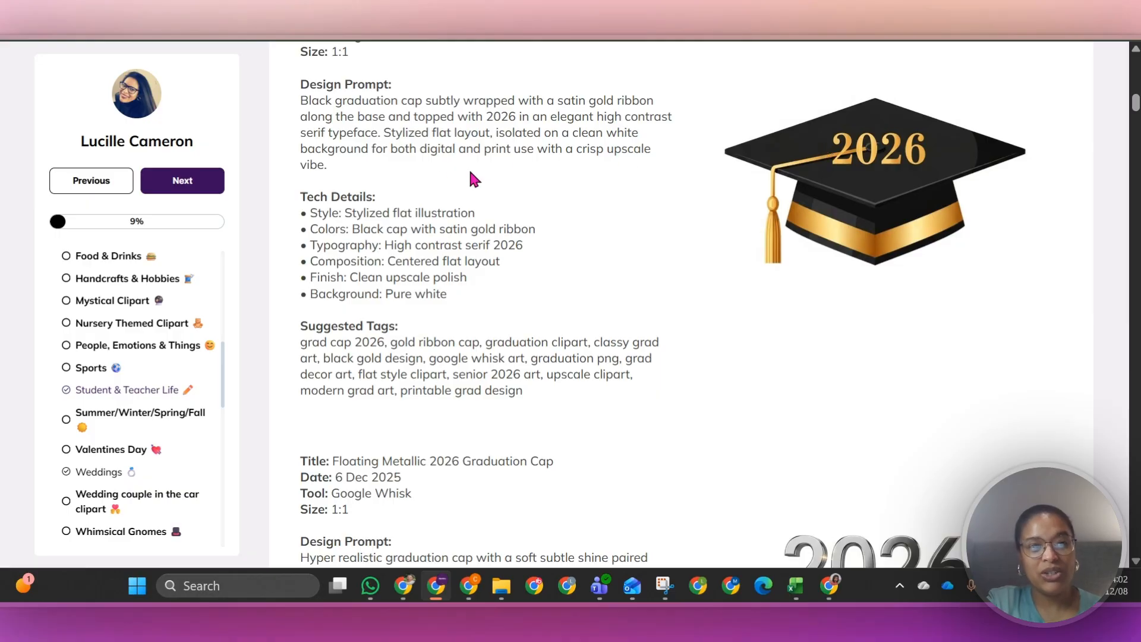
- Highlight the design prompt and tool of "Graduation Cap 2026 Gold Ribbon" and look through the remaining graduation cap prompts
{"action": "left_click_drag", "start_coordinate": [469, 166], "coordinate": [293, 107]}
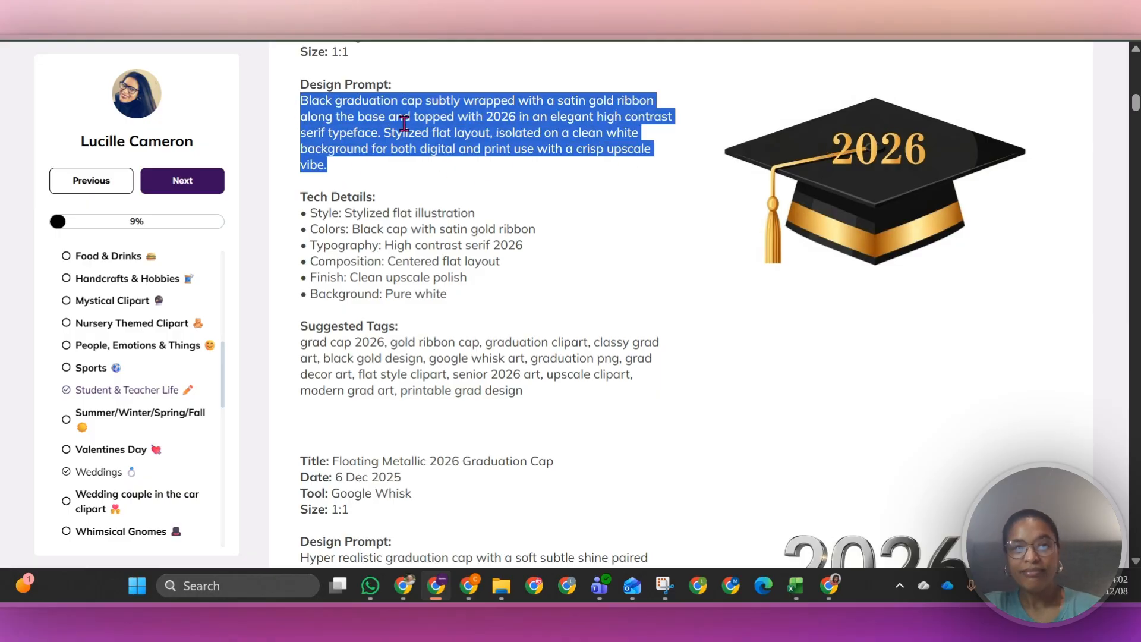
{"action": "scroll", "coordinate": [426, 124], "scroll_direction": "up", "scroll_amount": 3}
{"action": "left_click_drag", "start_coordinate": [422, 221], "coordinate": [283, 229]}
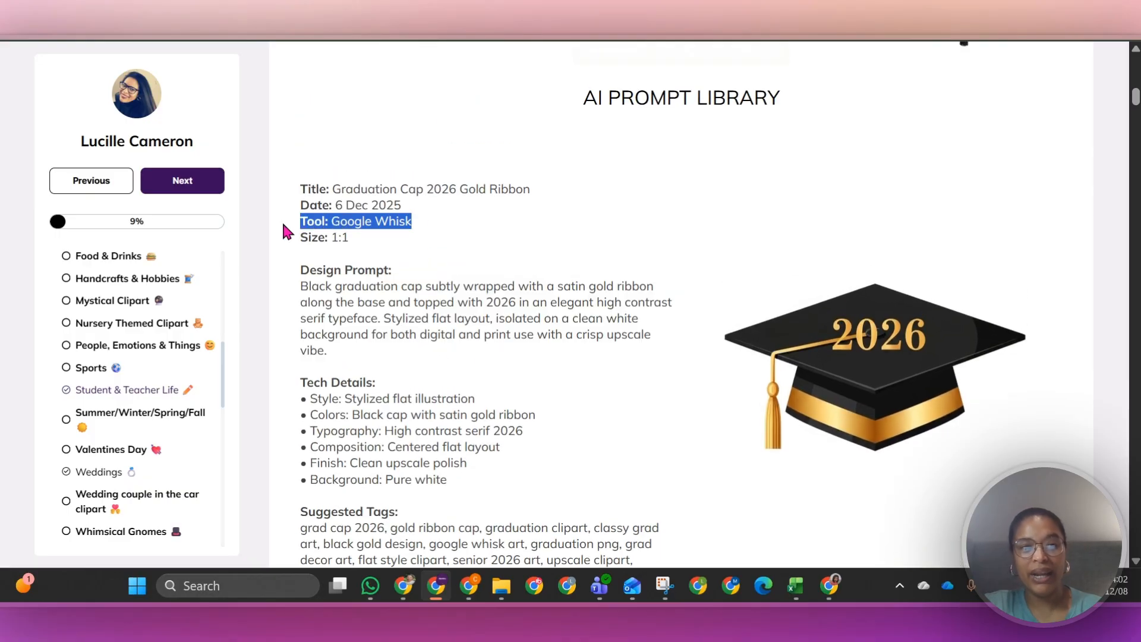
{"action": "scroll", "coordinate": [425, 224], "scroll_direction": "down", "scroll_amount": 9}
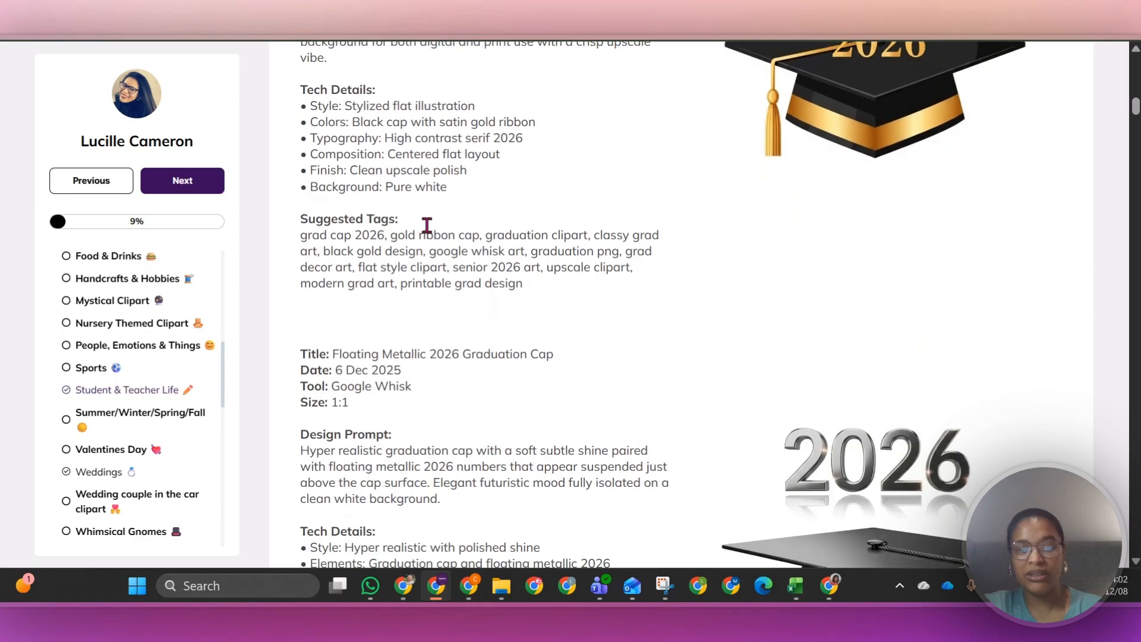
{"action": "scroll", "coordinate": [505, 217], "scroll_direction": "down", "scroll_amount": 12}
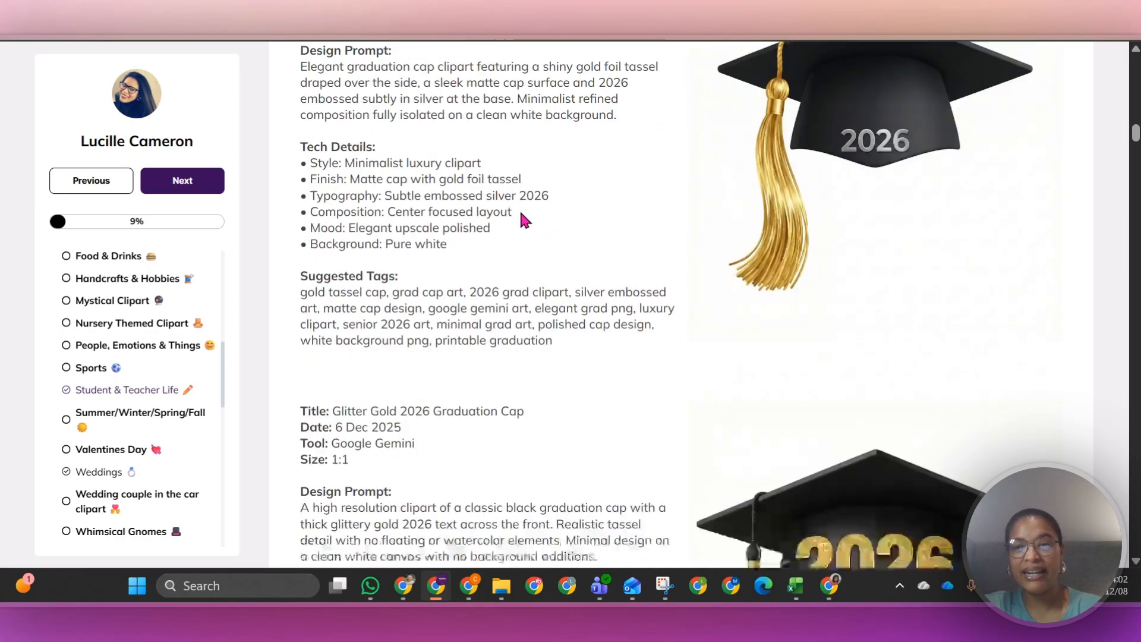
{"action": "scroll", "coordinate": [521, 217], "scroll_direction": "down", "scroll_amount": 20}
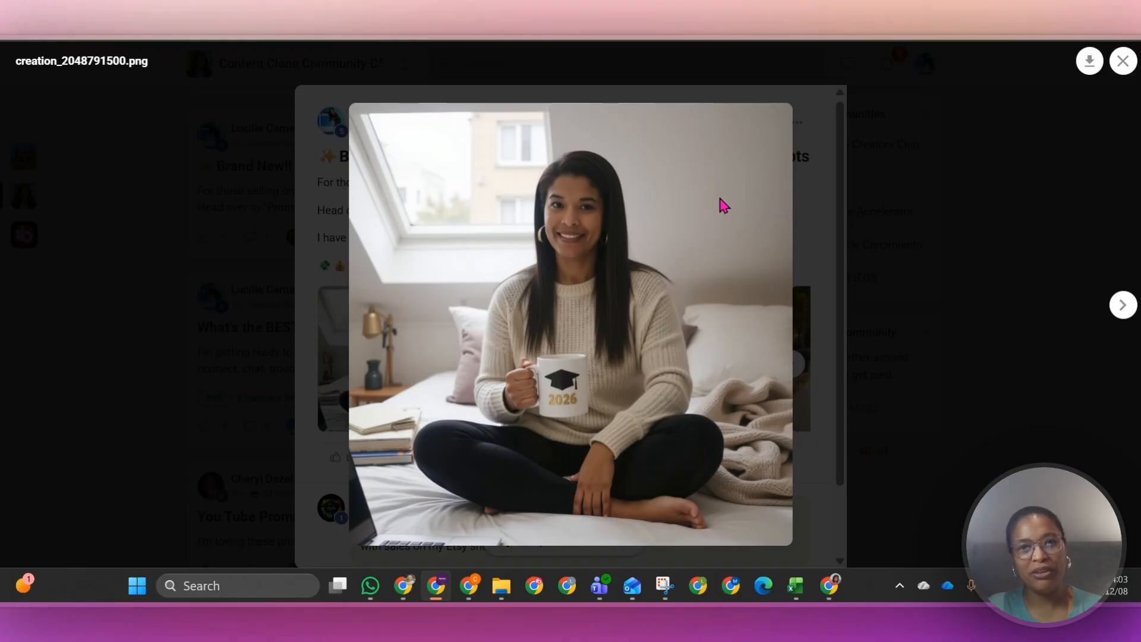
- Browse forward through the enlarged 2026 graduation mockups, from the mug image to the cushion image
{"action": "left_click", "coordinate": [1122, 316]}
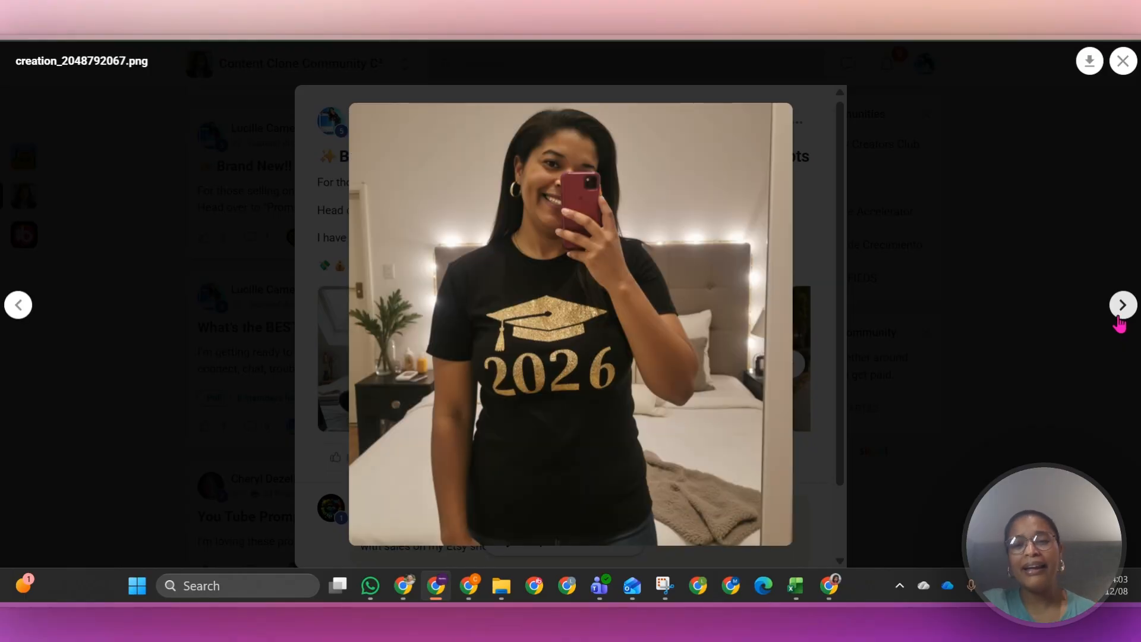
{"action": "left_click", "coordinate": [1121, 315]}
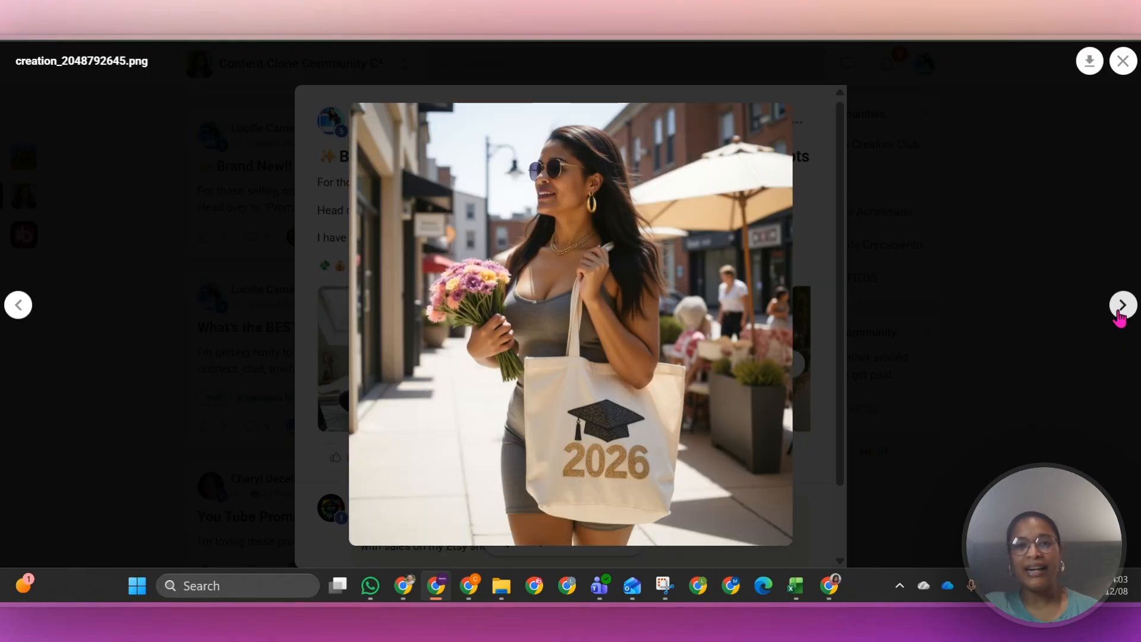
{"action": "left_click", "coordinate": [1121, 315]}
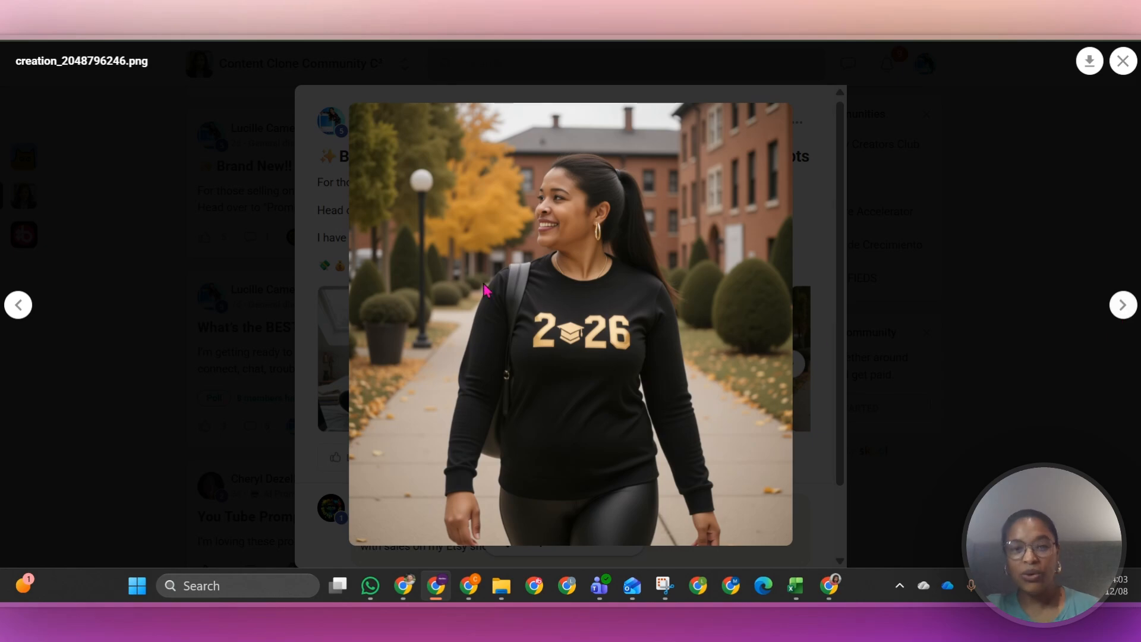
{"action": "left_click", "coordinate": [1121, 312]}
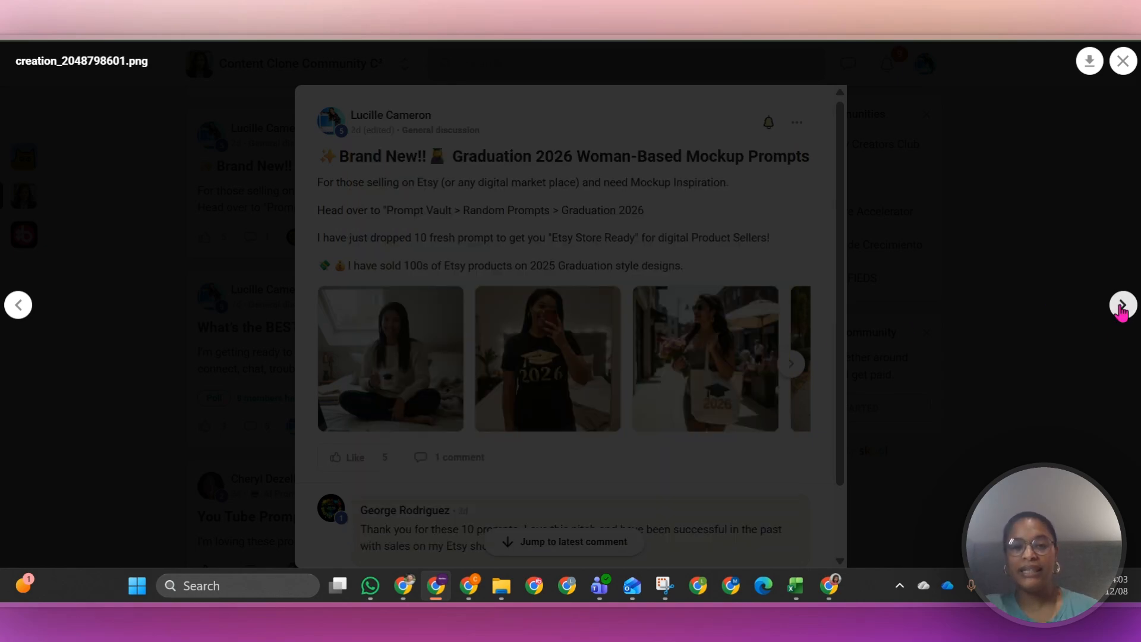
{"action": "left_click", "coordinate": [1121, 312]}
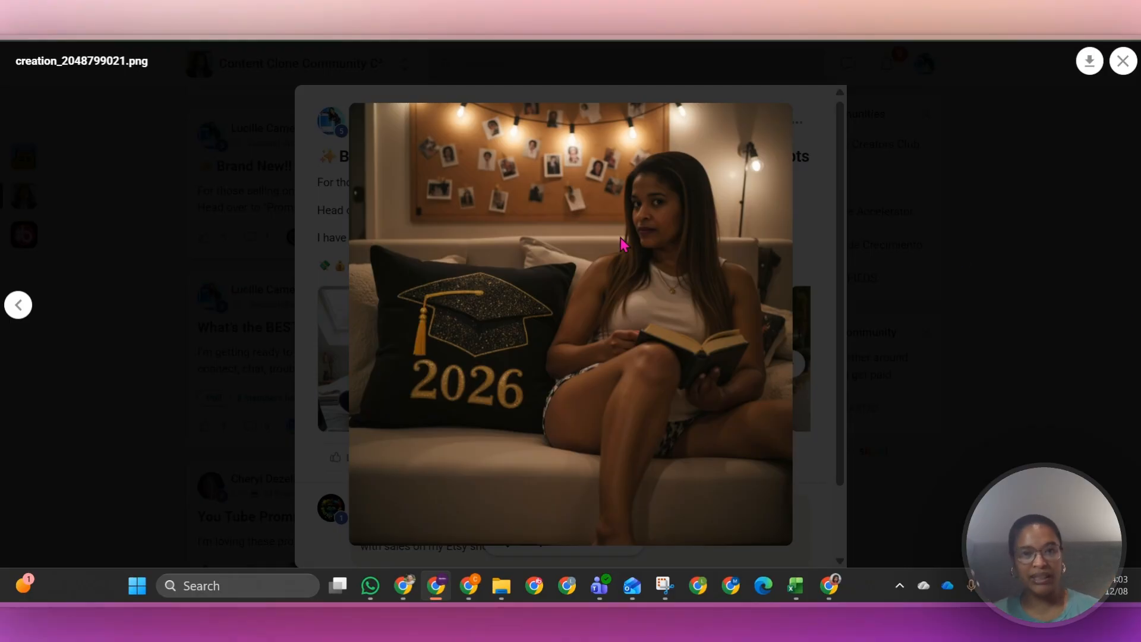
- Go back through the enlarged mockups to the mug image and close the image viewer
{"action": "left_click", "coordinate": [18, 305]}
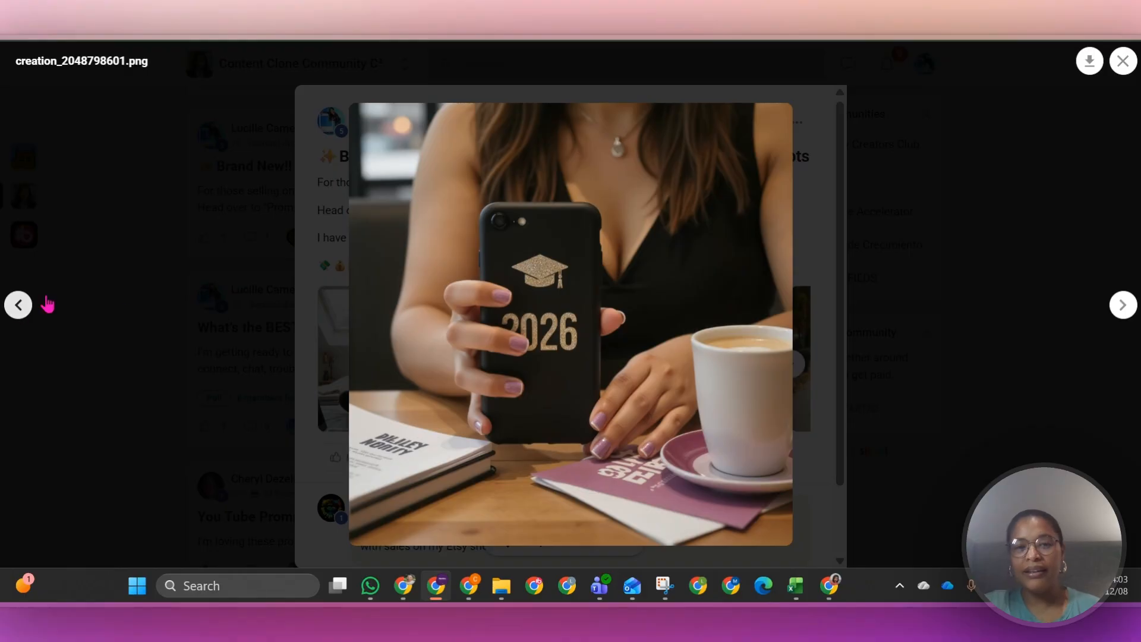
{"action": "left_click", "coordinate": [17, 308]}
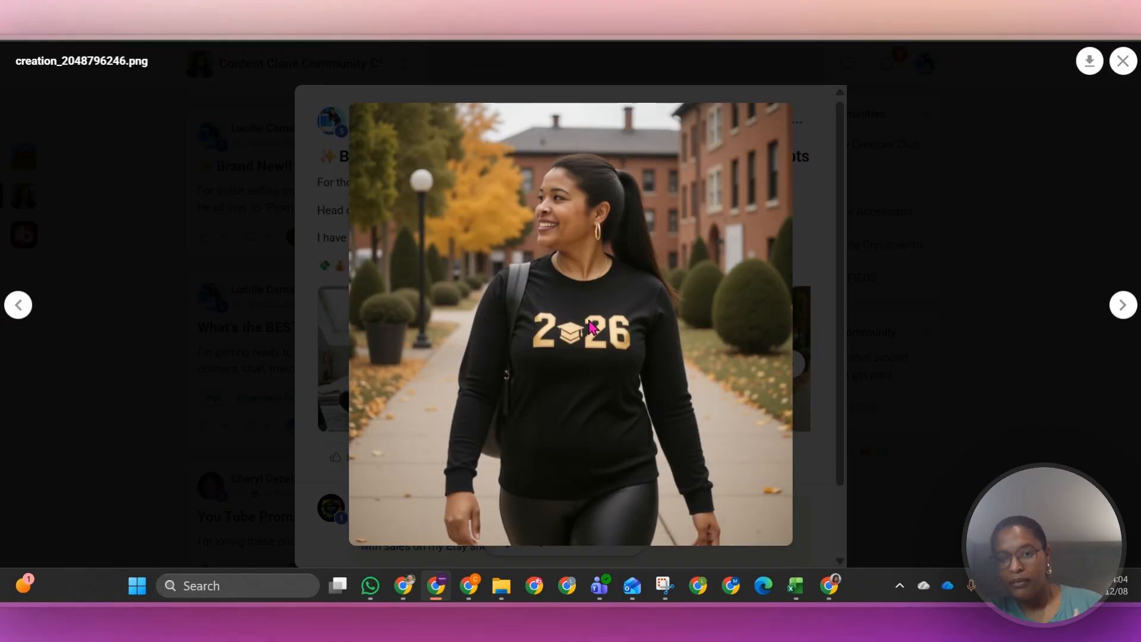
{"action": "left_click", "coordinate": [18, 308]}
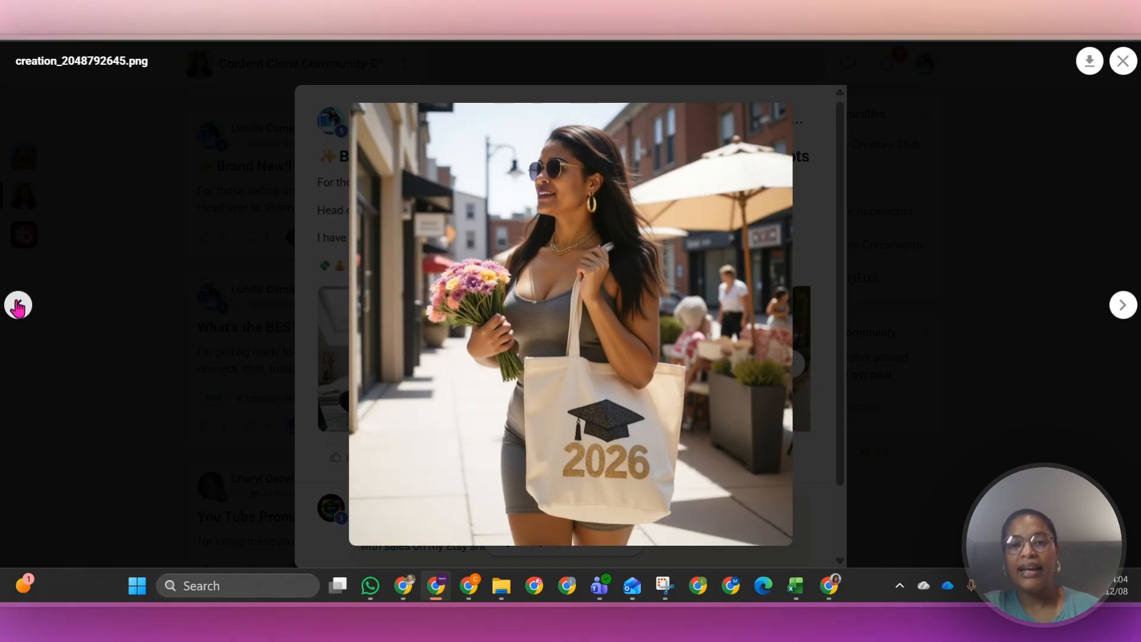
{"action": "left_click", "coordinate": [27, 316]}
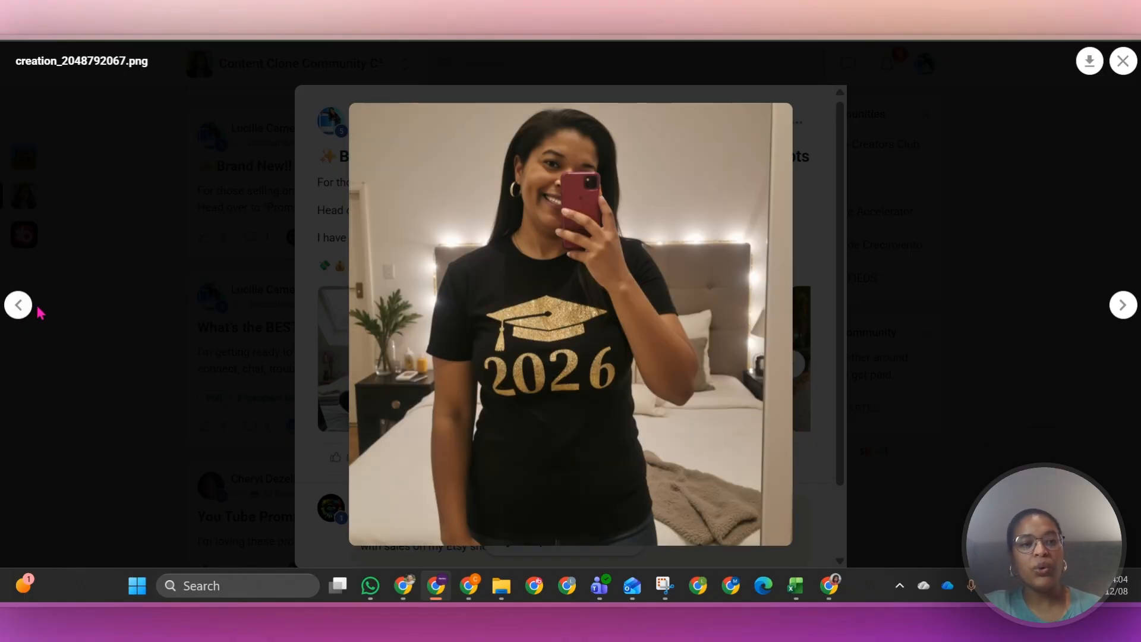
{"action": "left_click", "coordinate": [28, 312]}
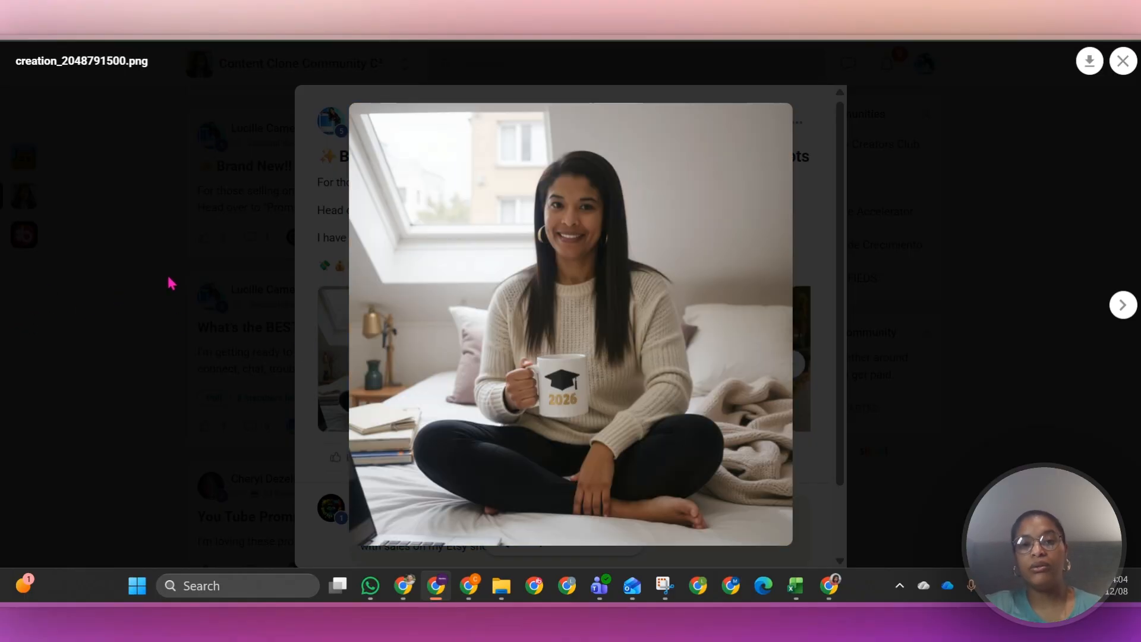
{"action": "left_click", "coordinate": [1122, 61]}
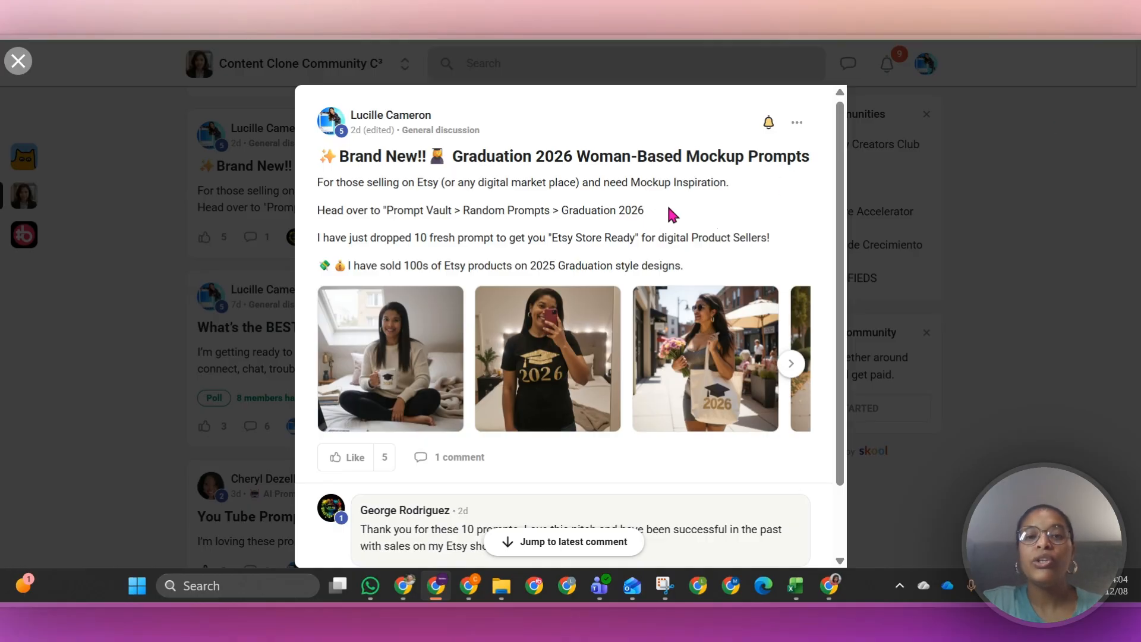
- Highlight the post's line pointing to "Prompt Vault > Random Prompts > Graduation 2026", and clear the highlight
{"action": "left_click_drag", "start_coordinate": [668, 209], "coordinate": [346, 181]}
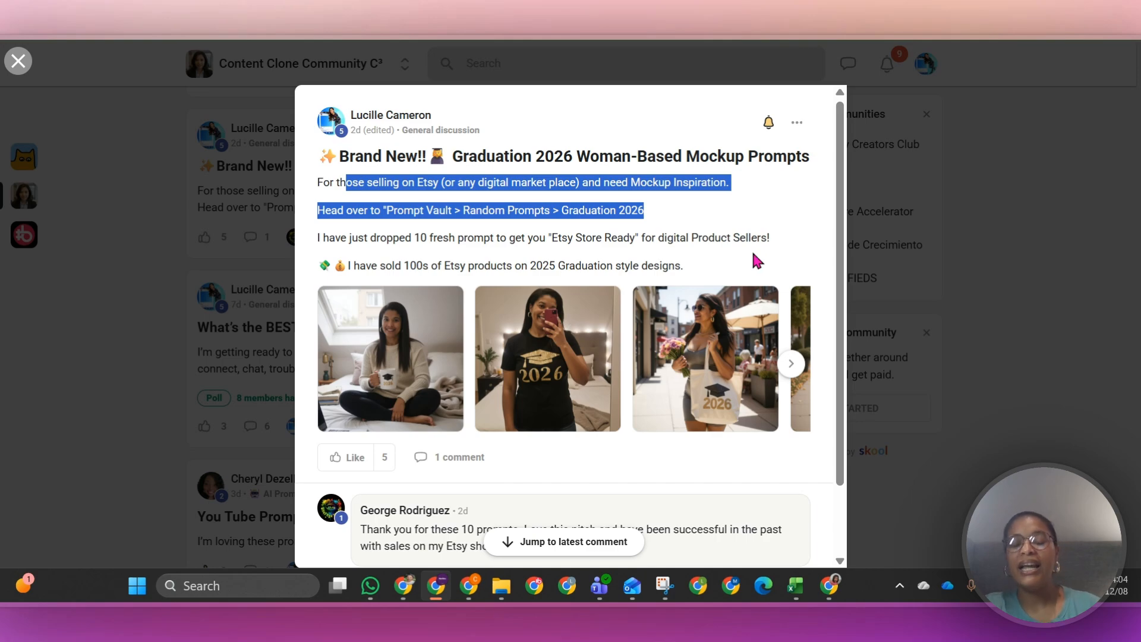
{"action": "left_click", "coordinate": [773, 209]}
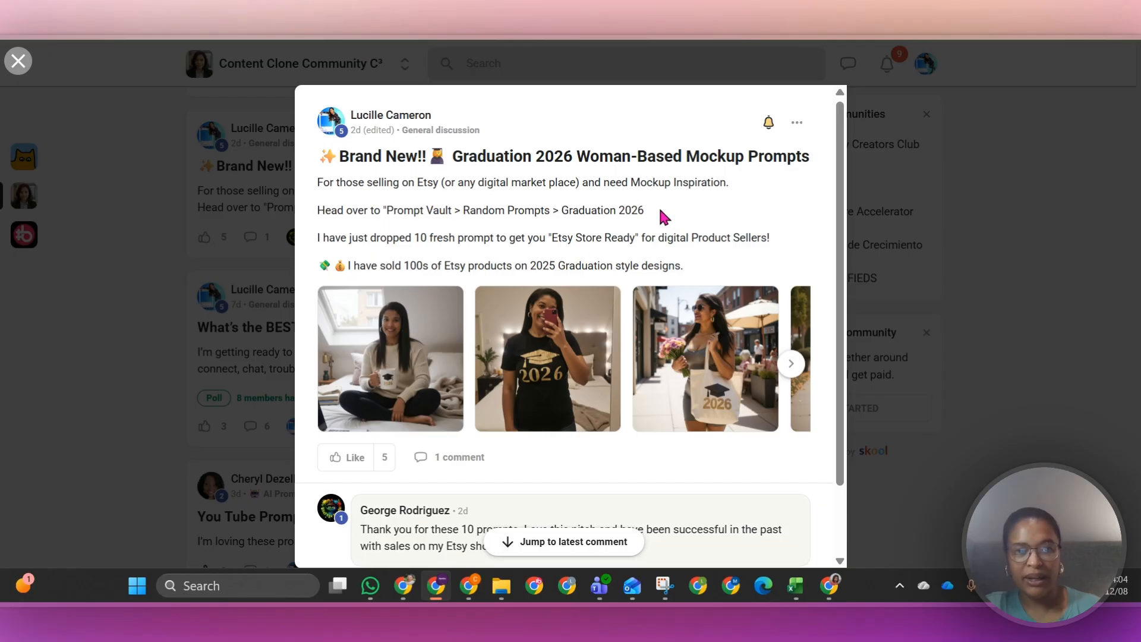
{"action": "left_click_drag", "start_coordinate": [660, 211], "coordinate": [315, 214]}
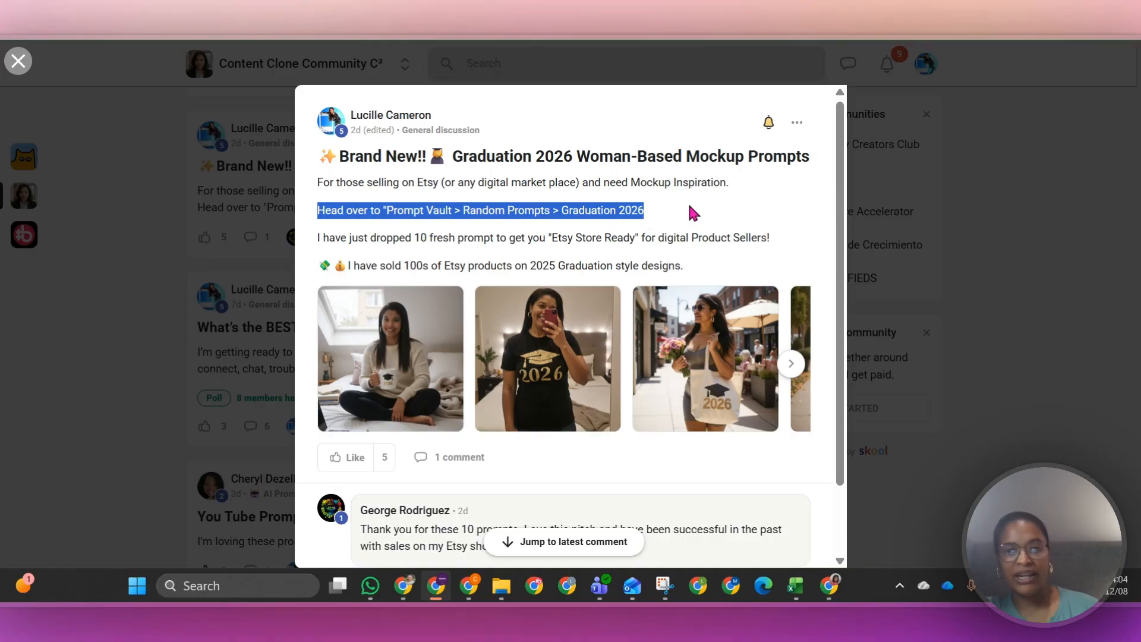
{"action": "left_click", "coordinate": [624, 278]}
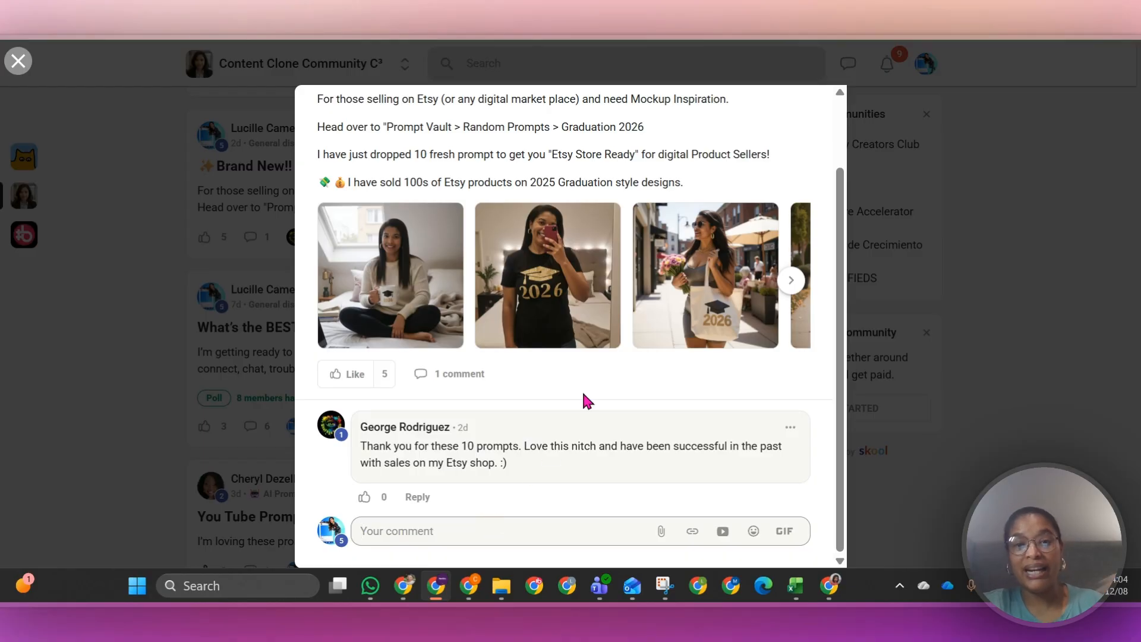
- Look through the post's mockup thumbnails up to the graduation cushion and close the post
{"action": "left_click", "coordinate": [791, 280]}
{"action": "left_click", "coordinate": [790, 281]}
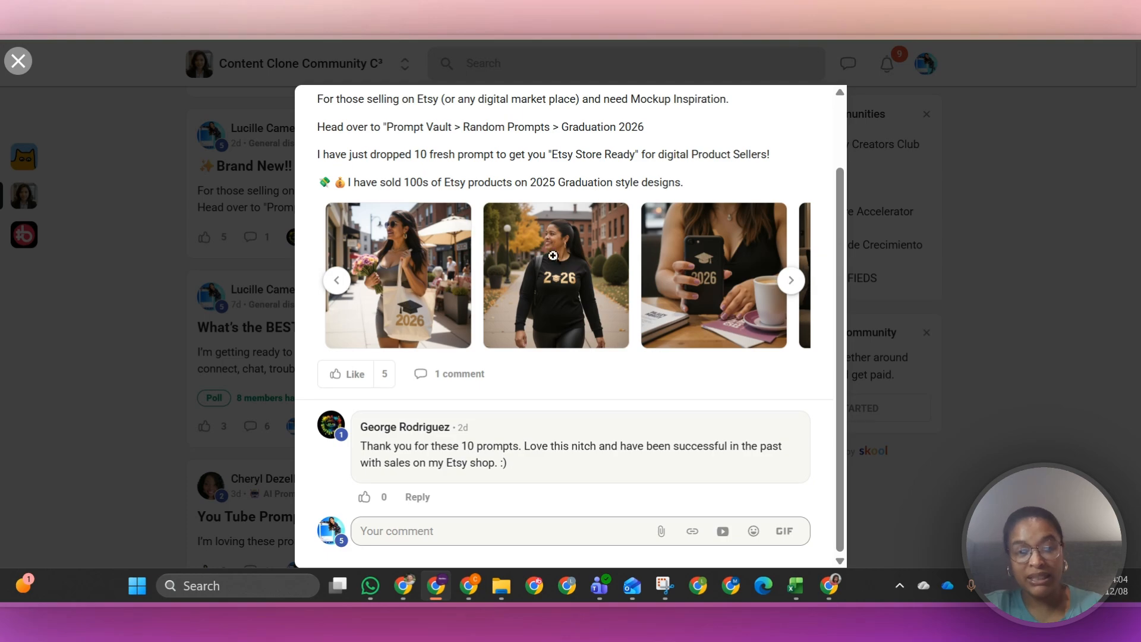
{"action": "left_click", "coordinate": [791, 281]}
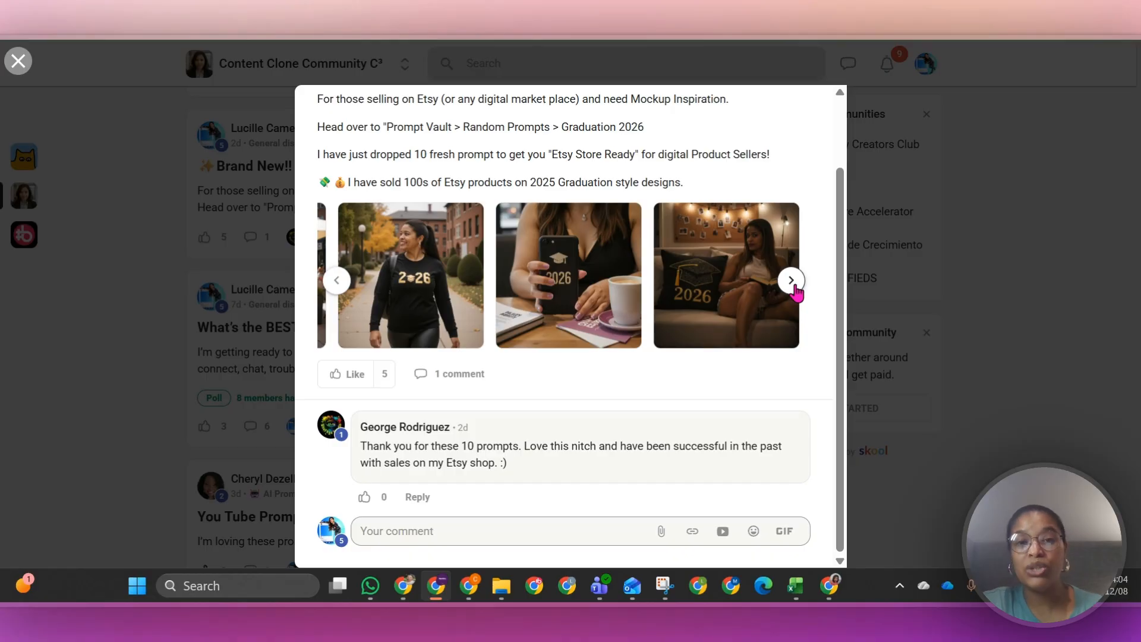
{"action": "scroll", "coordinate": [624, 341], "scroll_direction": "up", "scroll_amount": 2}
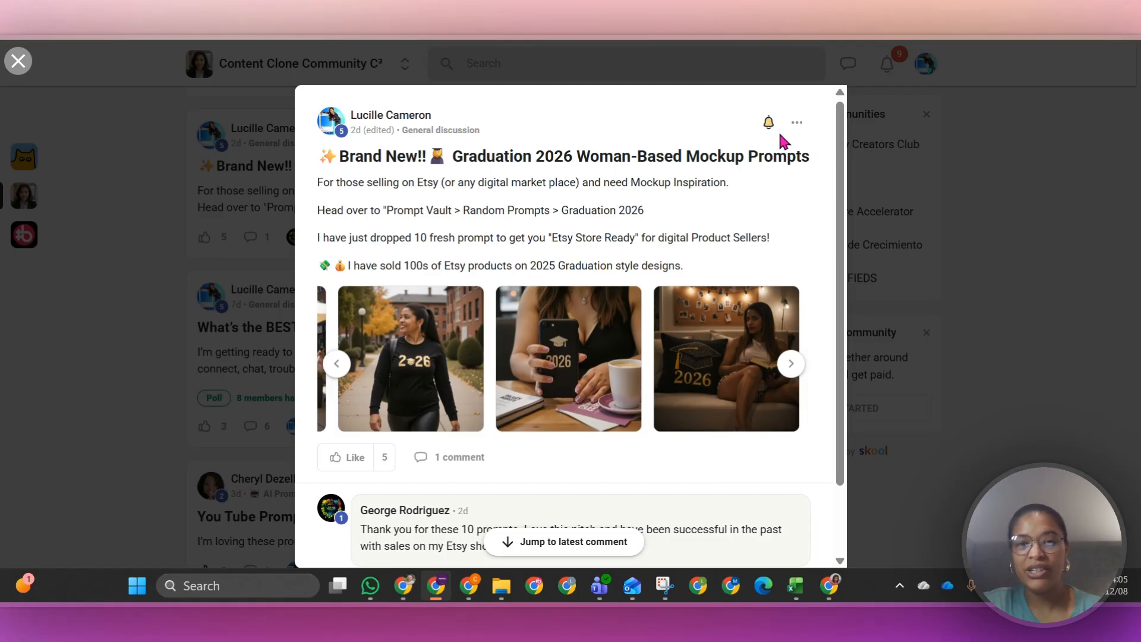
{"action": "left_click", "coordinate": [977, 172]}
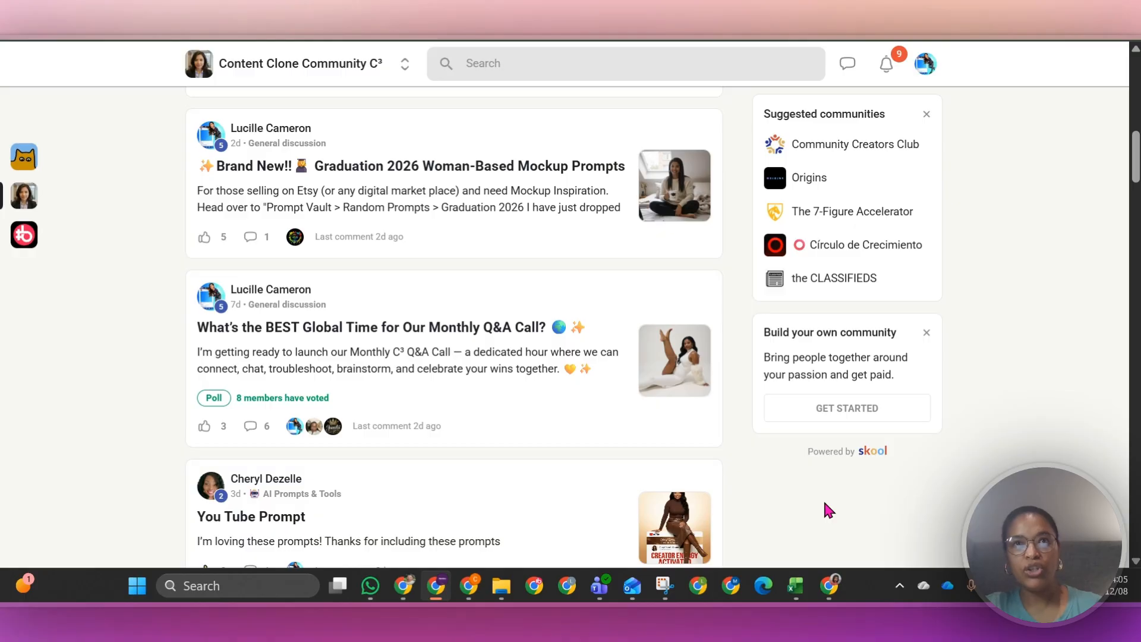
- Switch to the Whisk browser window, open labs.google/fx/tools/whisk in a new tab, and enter the tool
{"action": "left_click", "coordinate": [834, 594]}
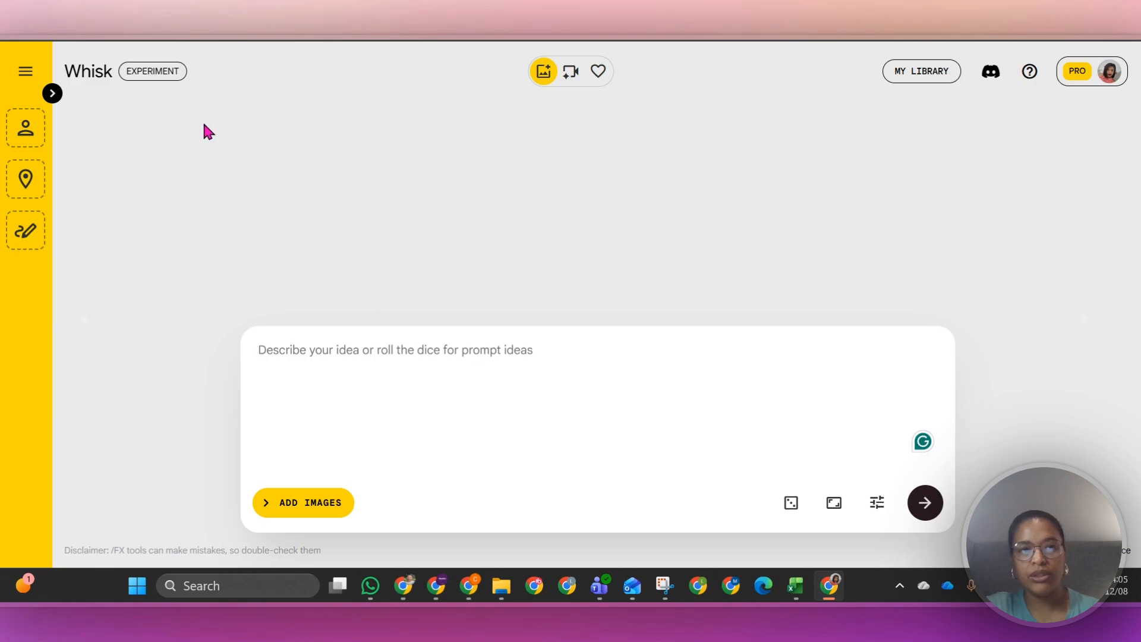
{"action": "key", "text": "ctrl+t"}
{"action": "type", "text": "al"}
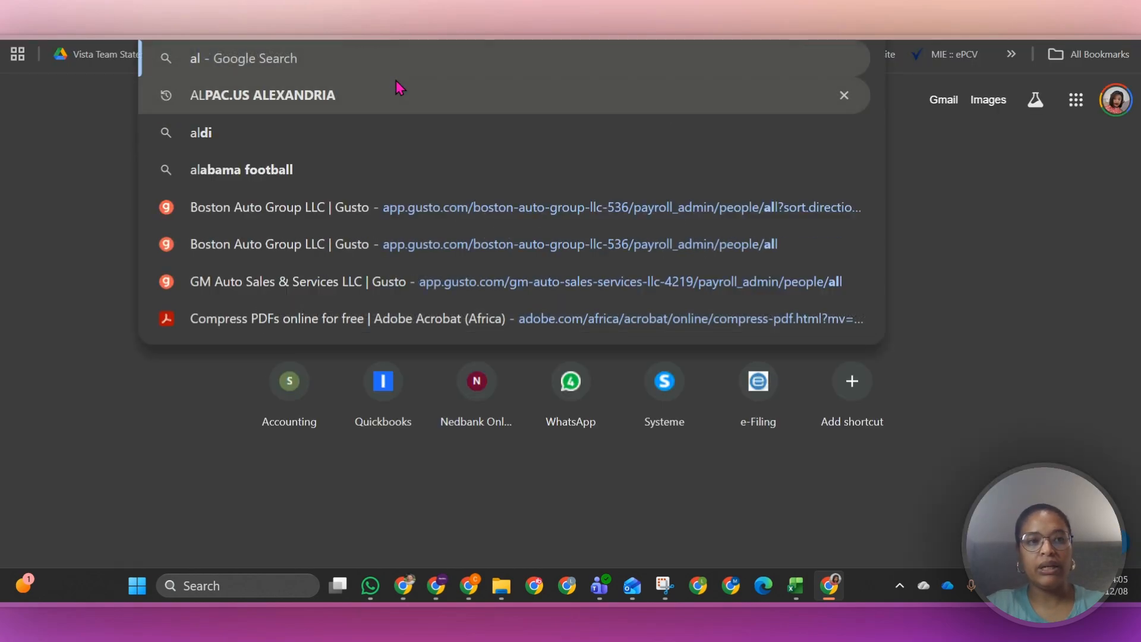
{"action": "key", "text": "Escape"}
{"action": "type", "text": "l"}
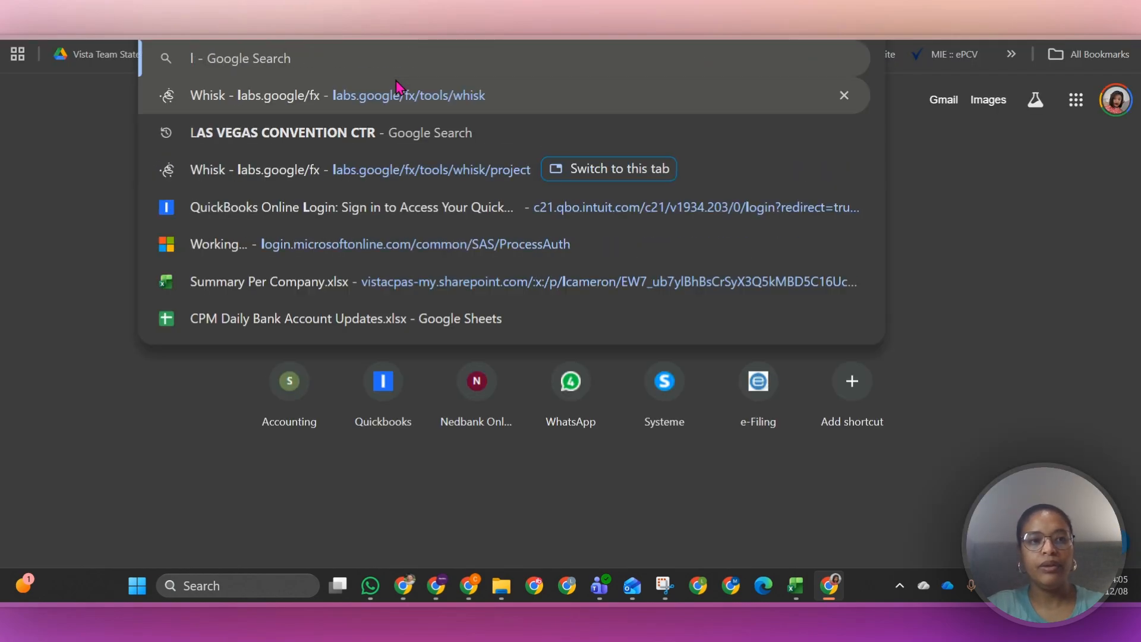
{"action": "key", "text": "Escape"}
{"action": "type", "text": "lab"}
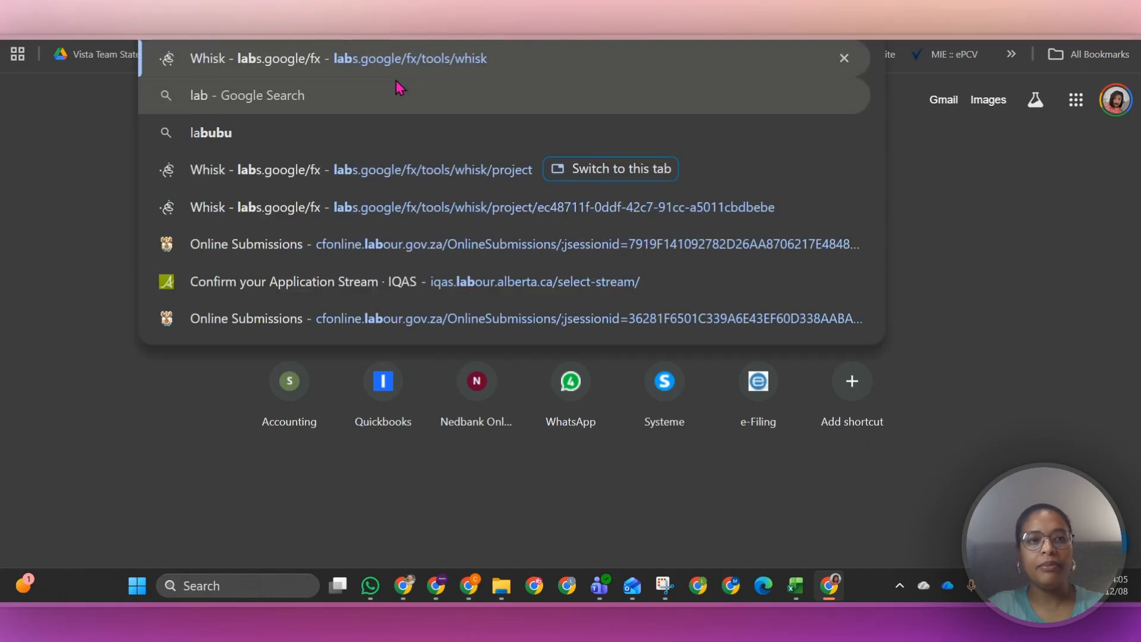
{"action": "type", "text": "s"}
{"action": "key", "text": "BackSpace"}
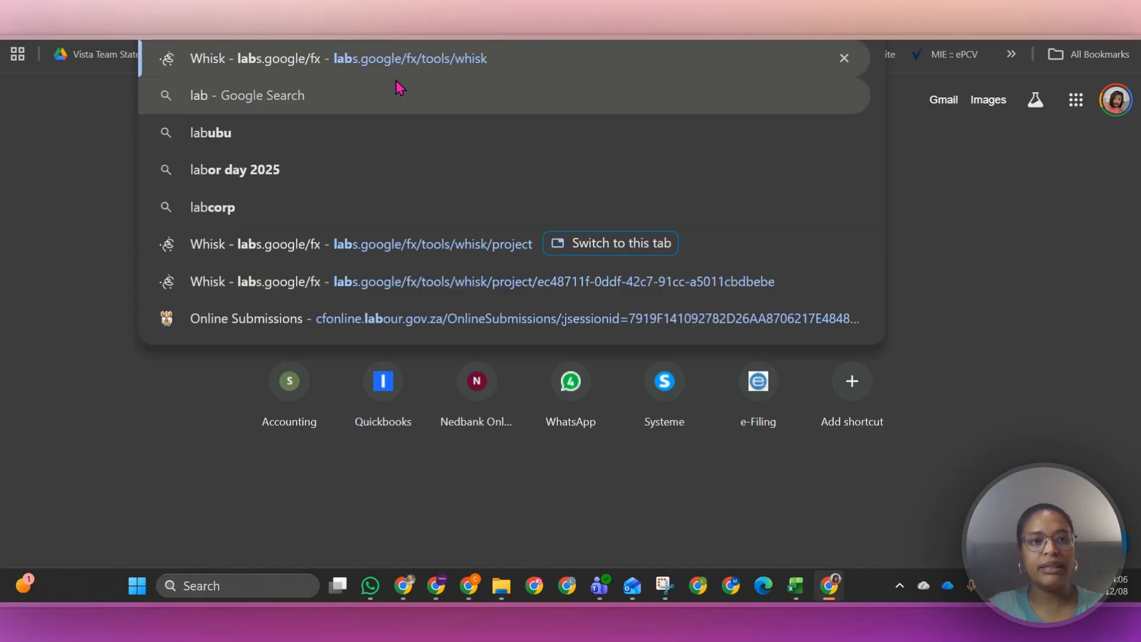
{"action": "key", "text": "Escape"}
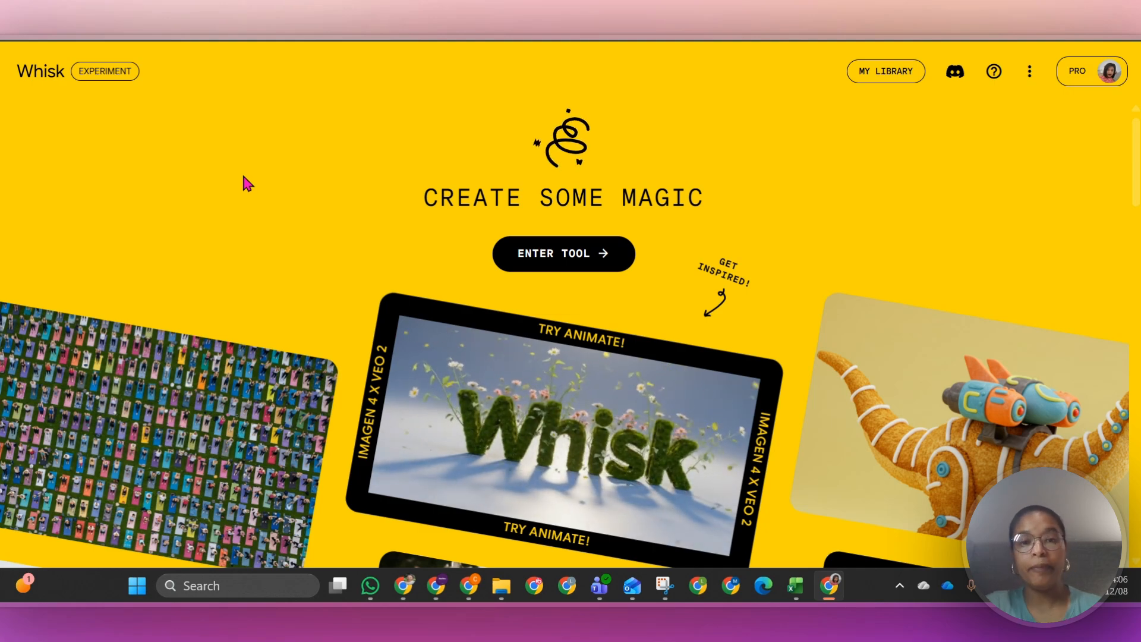
{"action": "left_click", "coordinate": [554, 256]}
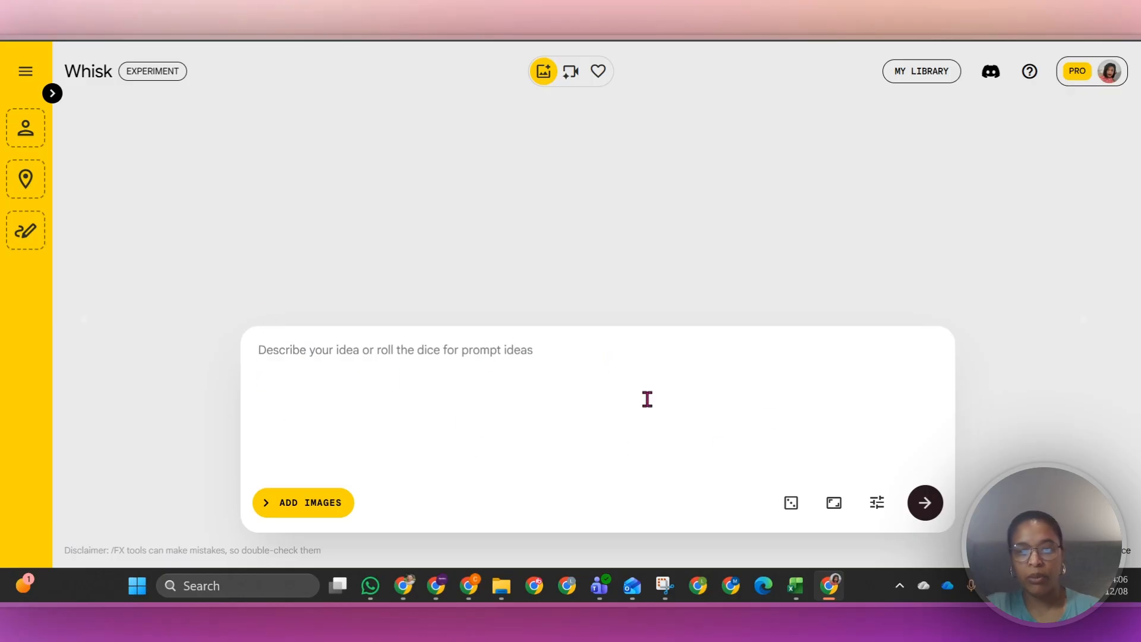
- Roll random prompt ideas until the photo of a cat in an astronaut suit floating in space with the earth behind it comes up
{"action": "left_click", "coordinate": [791, 503]}
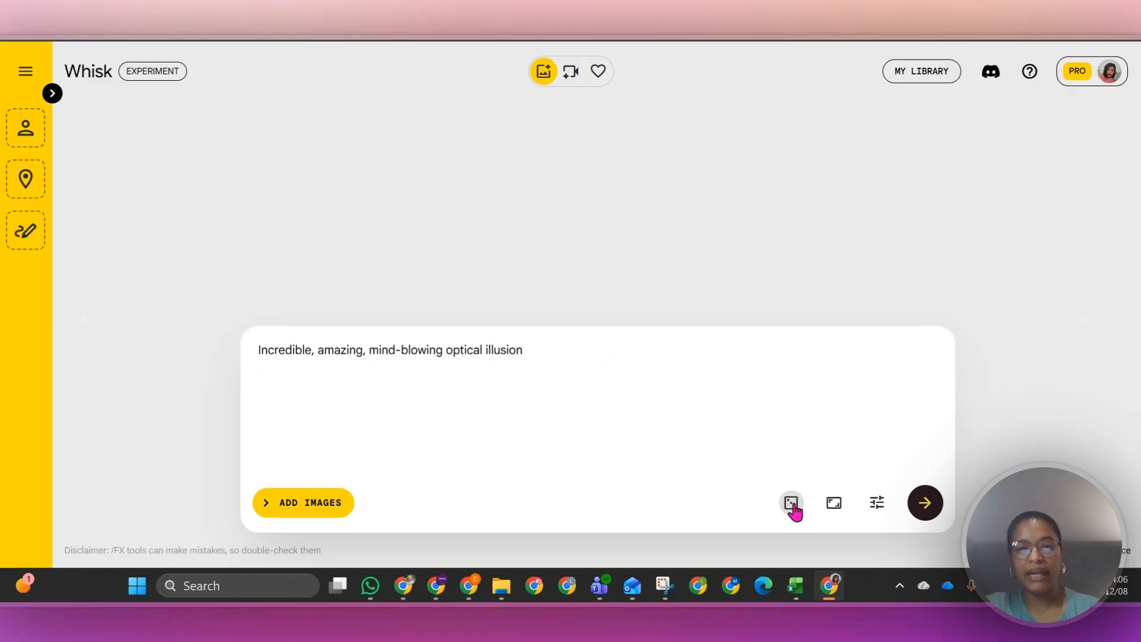
{"action": "left_click", "coordinate": [792, 504]}
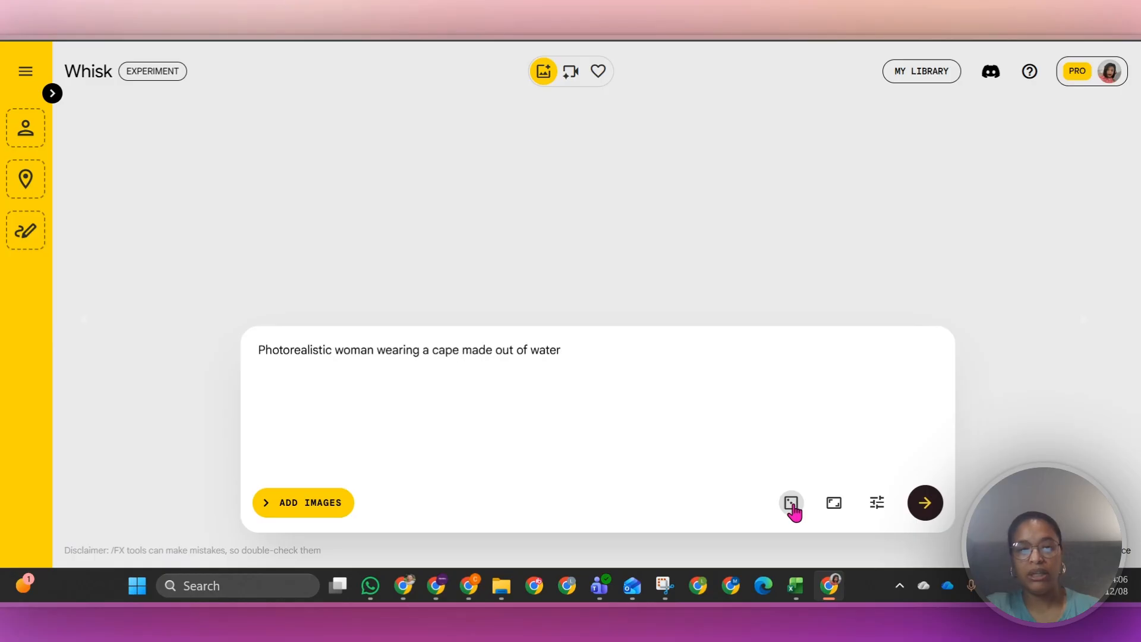
{"action": "left_click", "coordinate": [791, 504]}
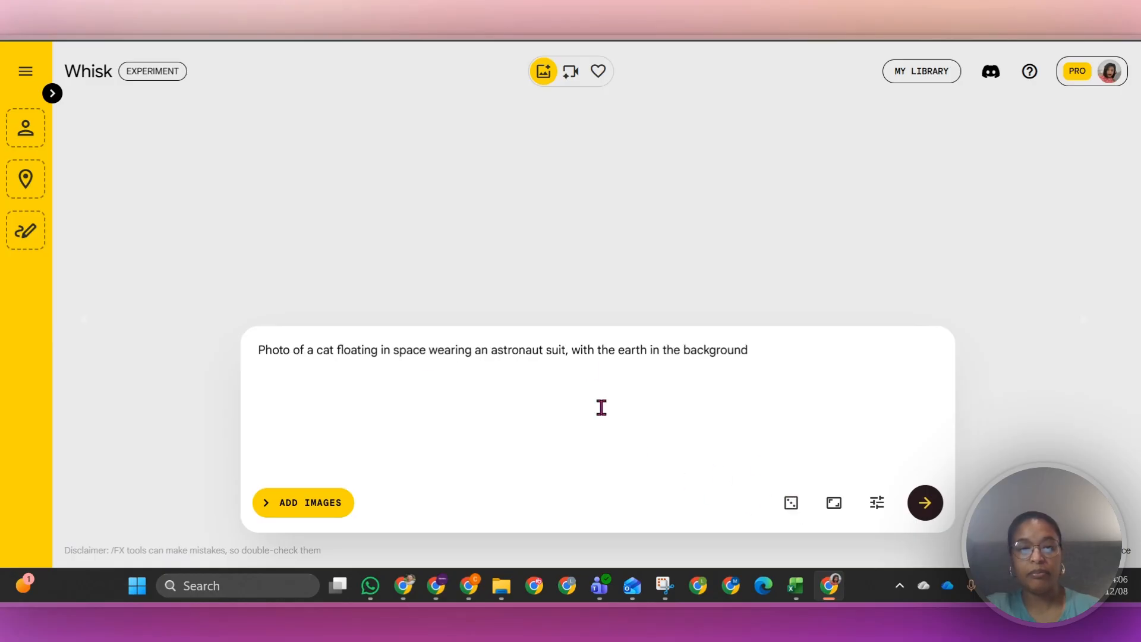
- Set the aspect ratio of the generated image to 16:9 Landscape
{"action": "left_click", "coordinate": [835, 504]}
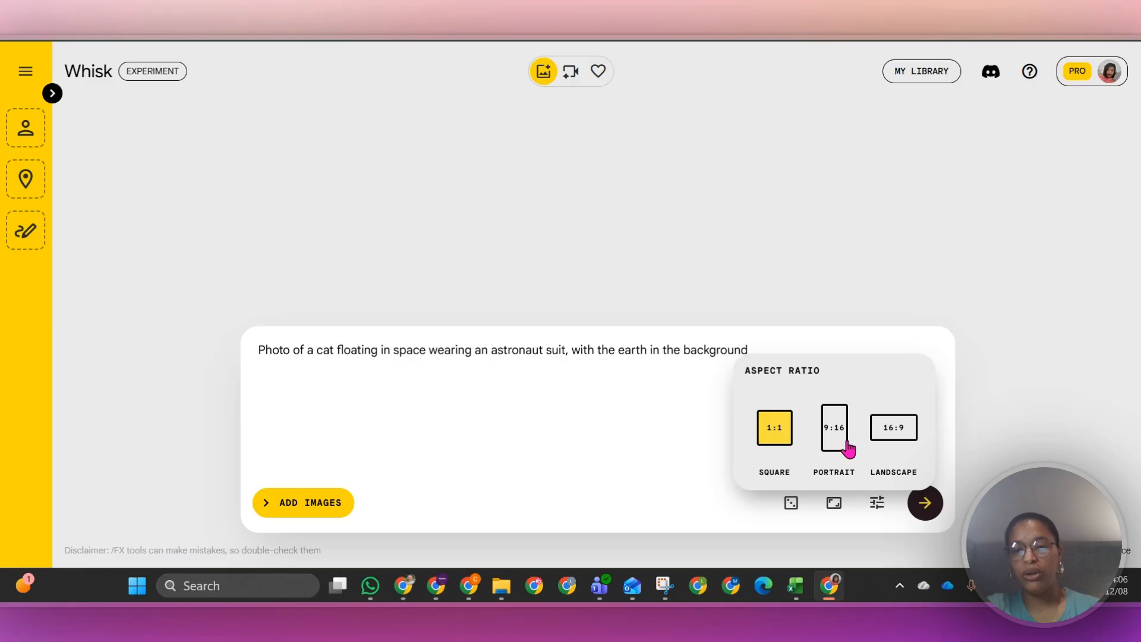
{"action": "left_click", "coordinate": [889, 431]}
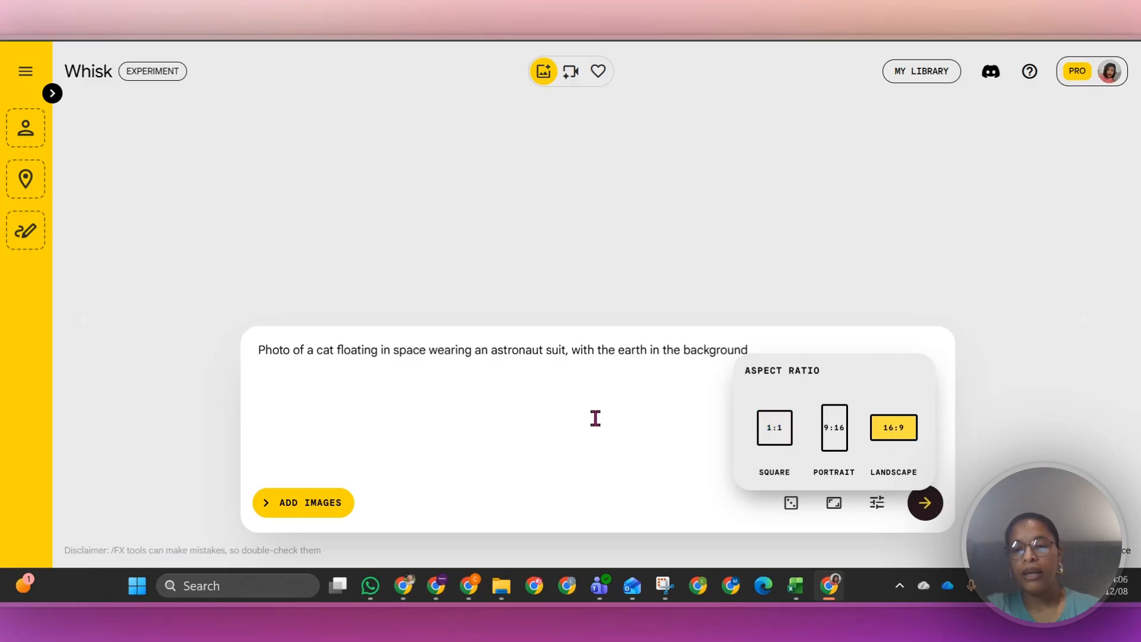
{"action": "left_click", "coordinate": [596, 418]}
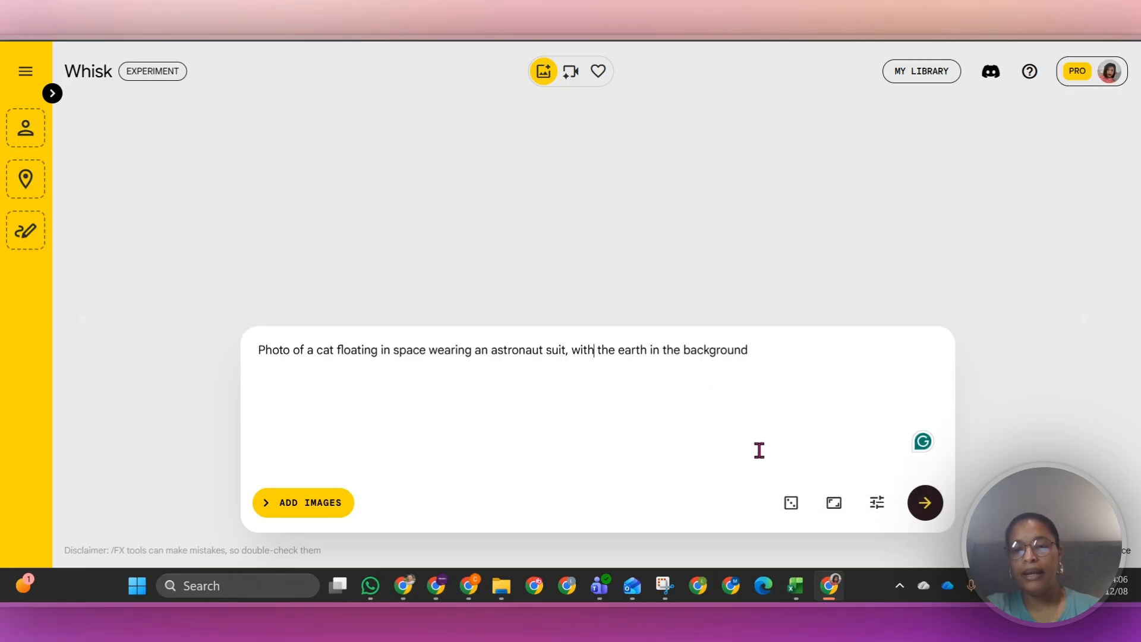
- Review the Seed and Precise Reference settings, and check the selected aspect ratio
{"action": "left_click", "coordinate": [875, 508]}
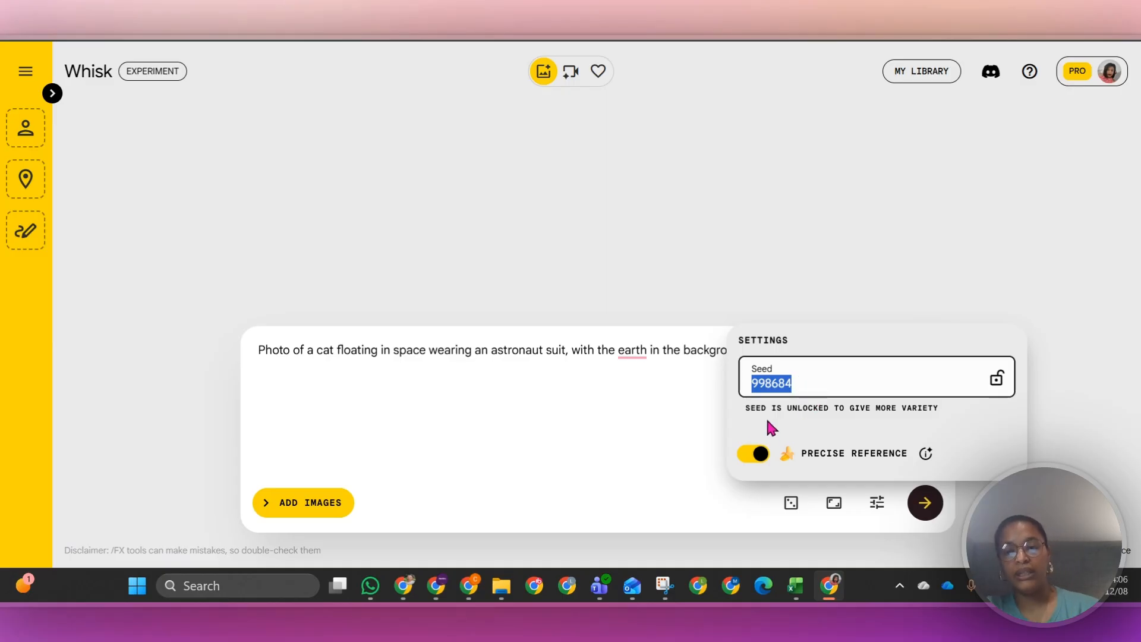
{"action": "left_click", "coordinate": [601, 387]}
{"action": "left_click", "coordinate": [831, 504]}
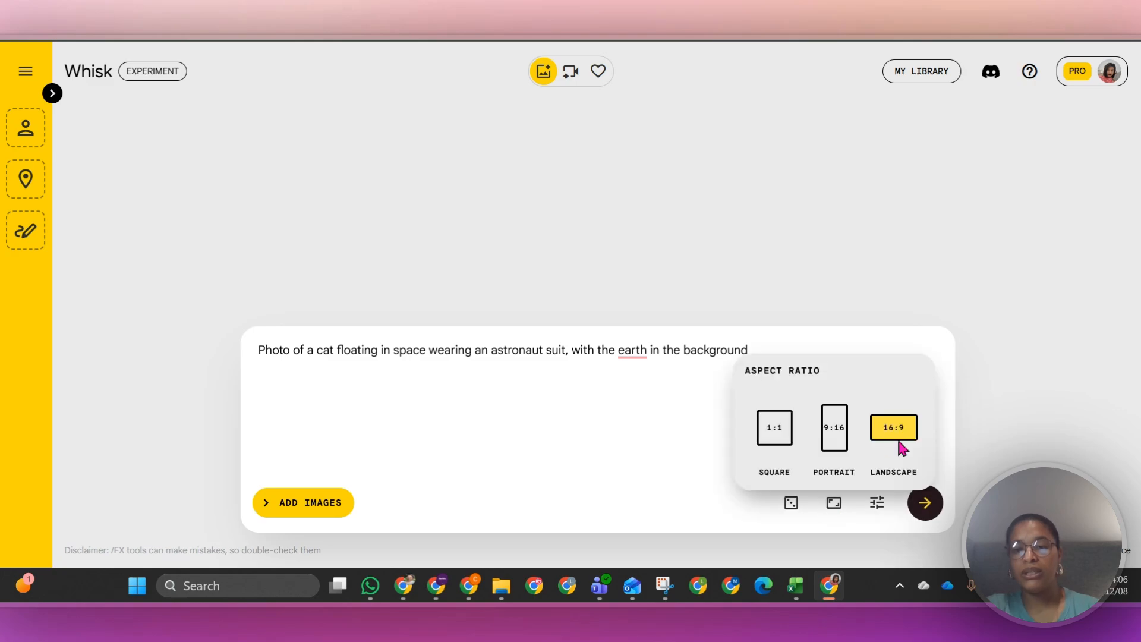
{"action": "left_click", "coordinate": [419, 351]}
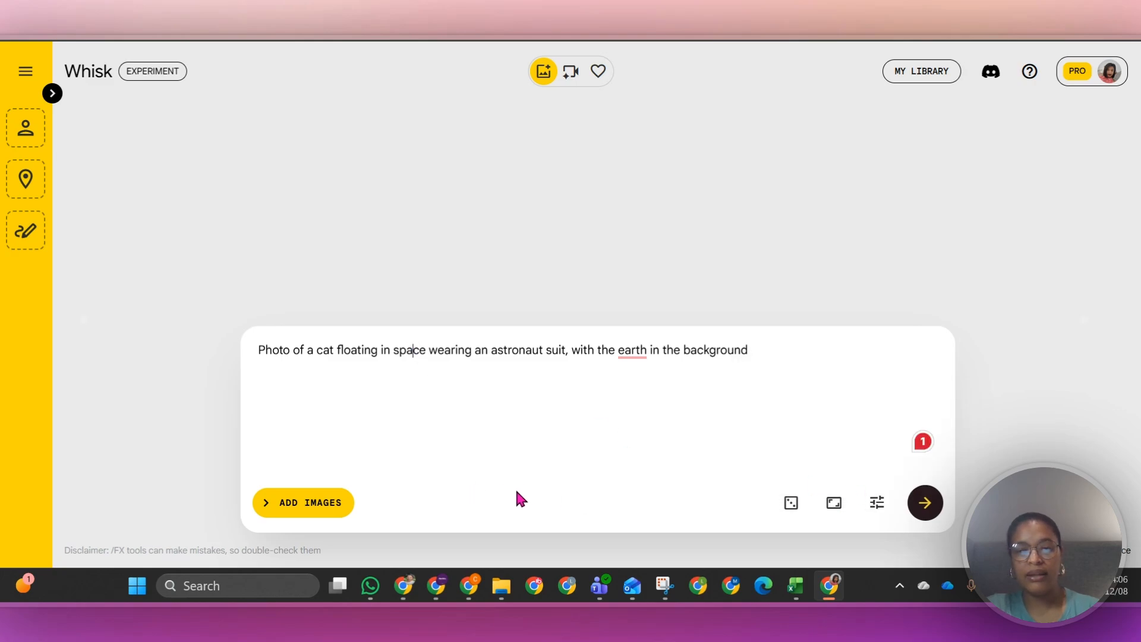
- Clear the cat astronaut prompt and show the subject, scene and style image slots
{"action": "left_click_drag", "start_coordinate": [797, 357], "coordinate": [70, 327]}
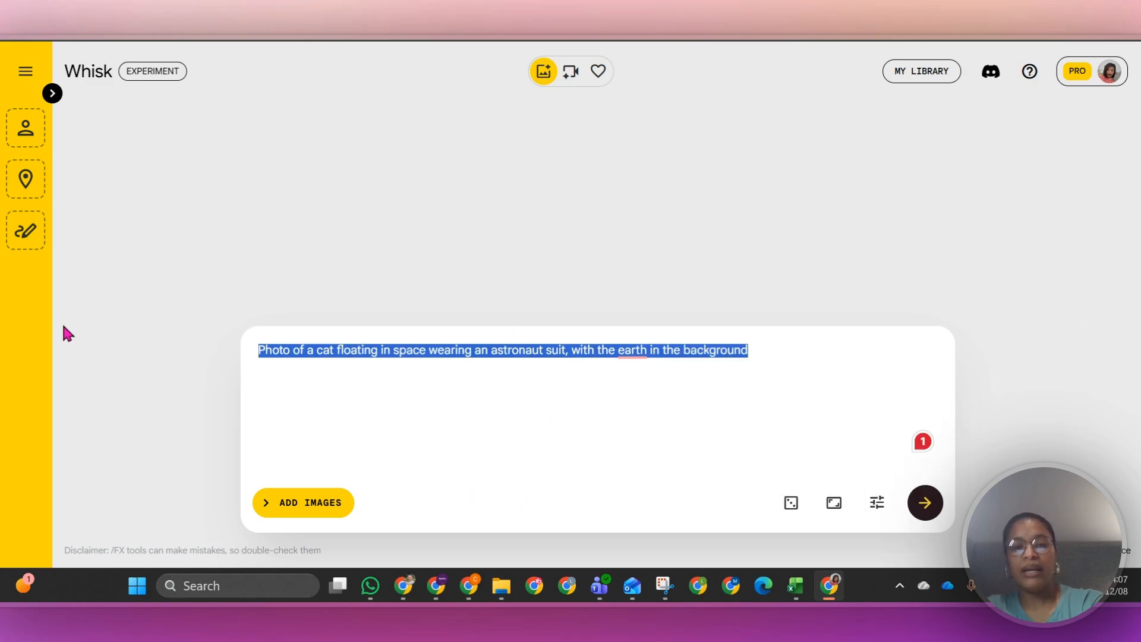
{"action": "key", "text": "BackSpace"}
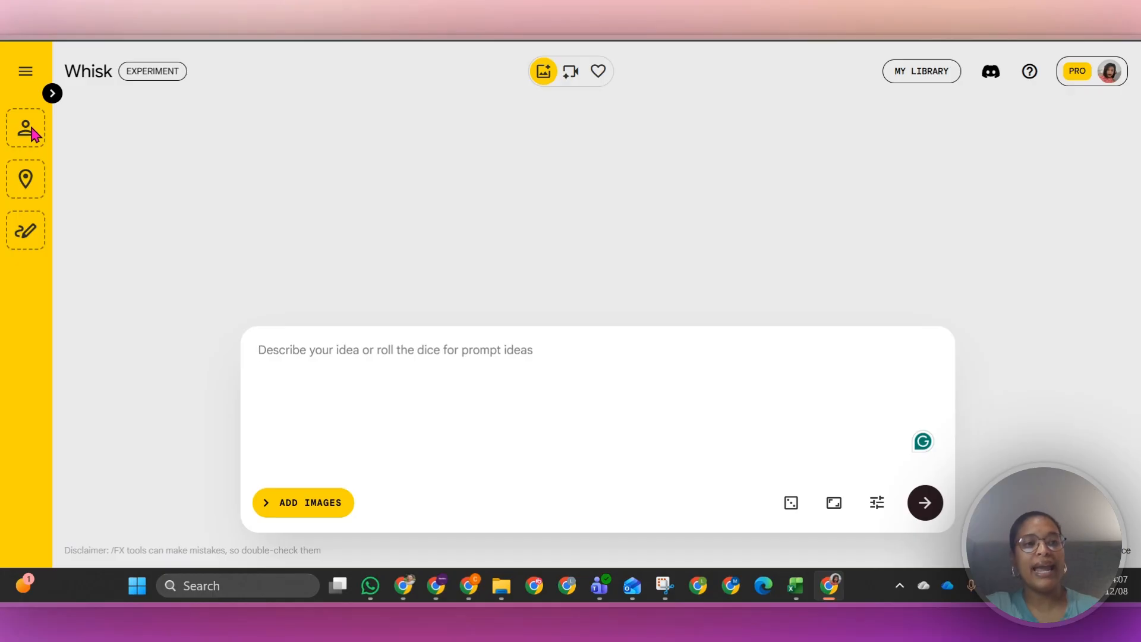
{"action": "left_click", "coordinate": [53, 93]}
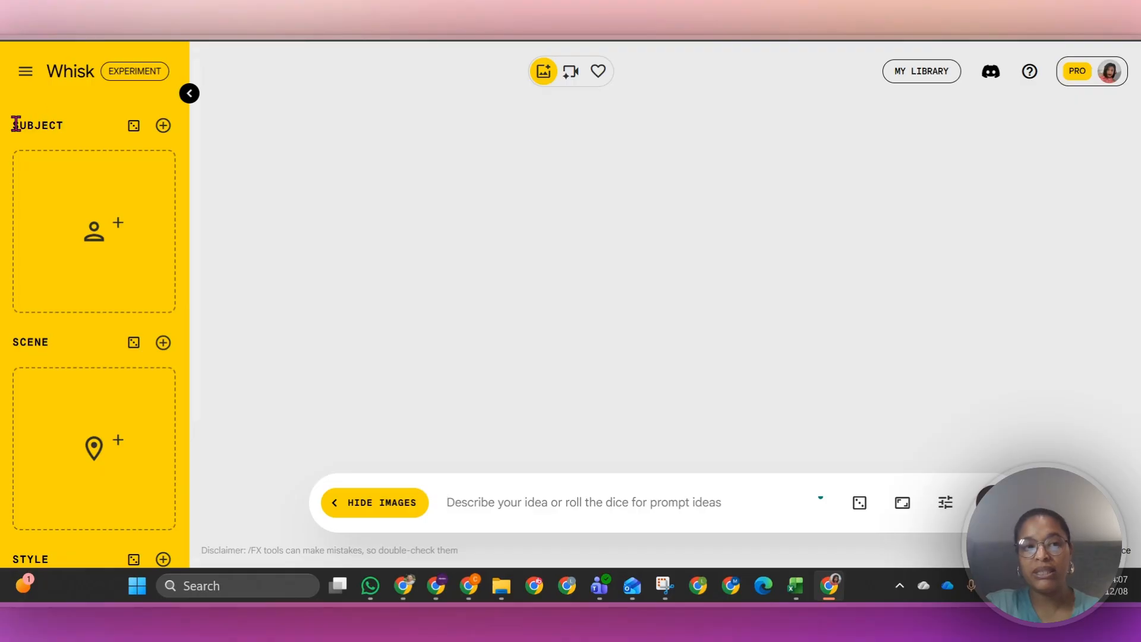
{"action": "left_click_drag", "start_coordinate": [10, 123], "coordinate": [88, 126]}
{"action": "left_click", "coordinate": [502, 503]}
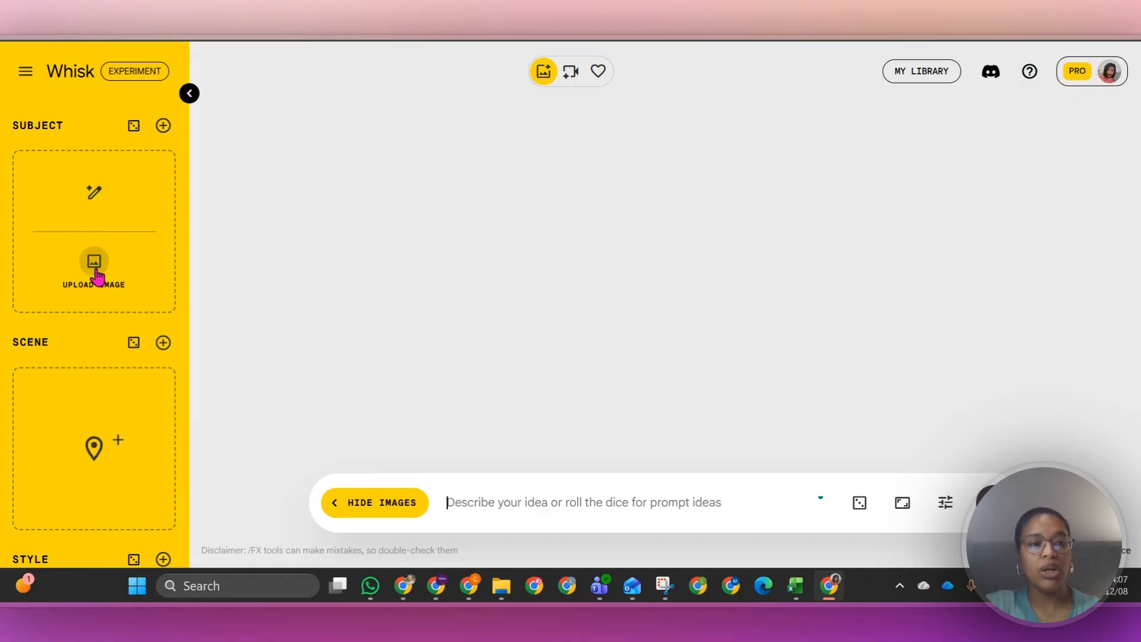
- Upload the portrait of the smiling woman in a plain white t-shirt under blossom trees as the subject image
{"action": "left_click", "coordinate": [94, 265]}
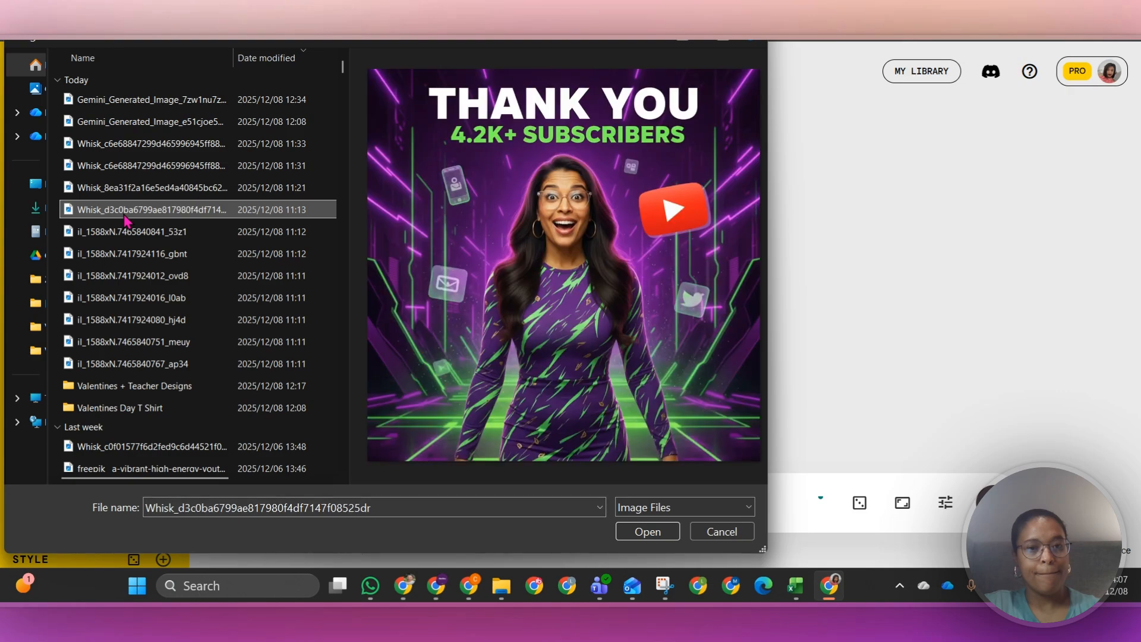
{"action": "left_click", "coordinate": [129, 189]}
{"action": "left_click", "coordinate": [140, 164]}
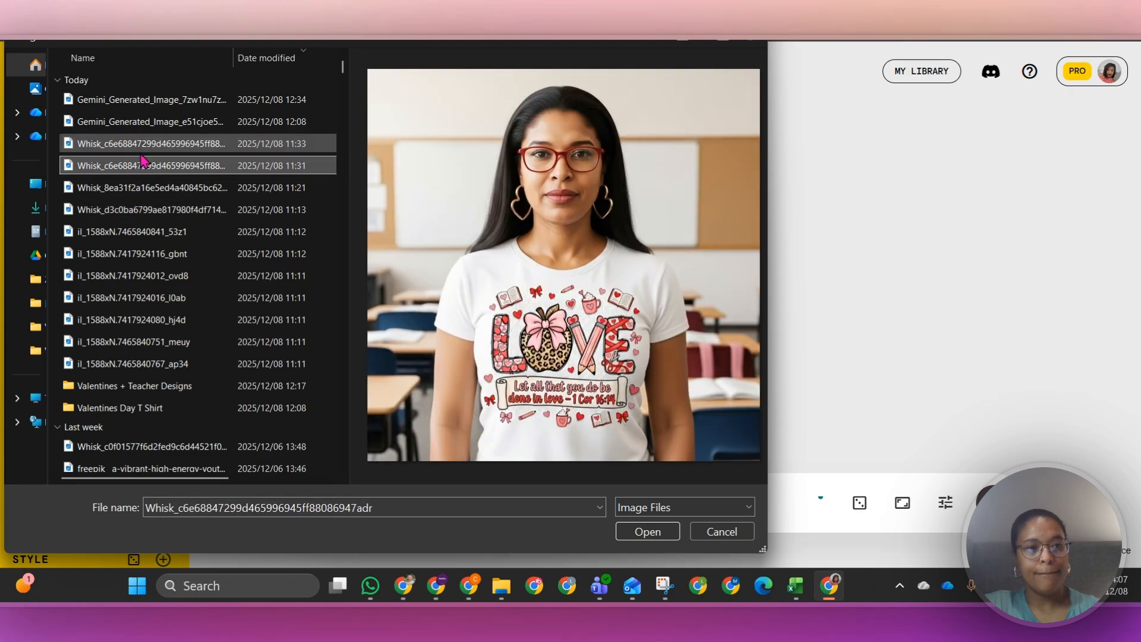
{"action": "left_click", "coordinate": [141, 151]}
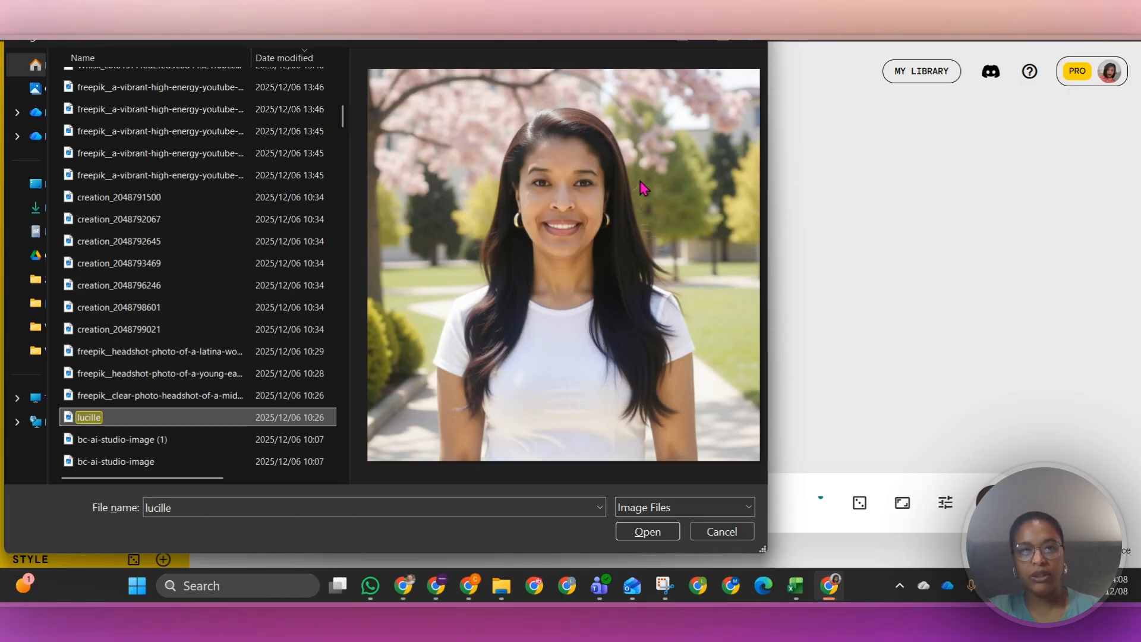
{"action": "key", "text": "Return"}
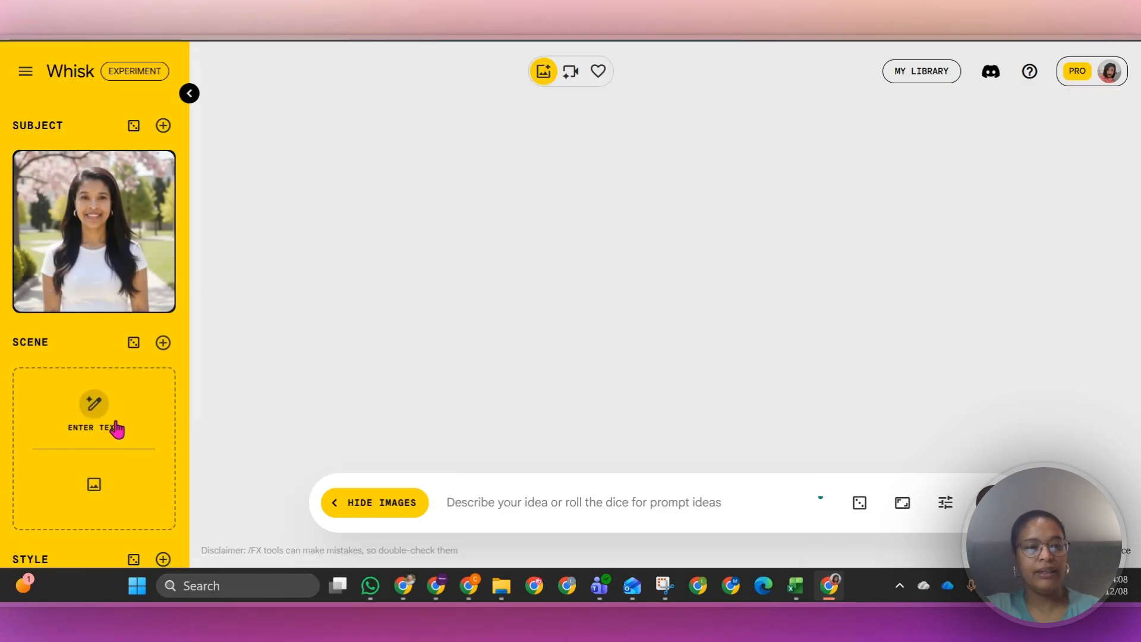
- Start uploading a scene image from the computer and open the Valentines + Teacher Designs folder
{"action": "mouse_move", "coordinate": [90, 458]}
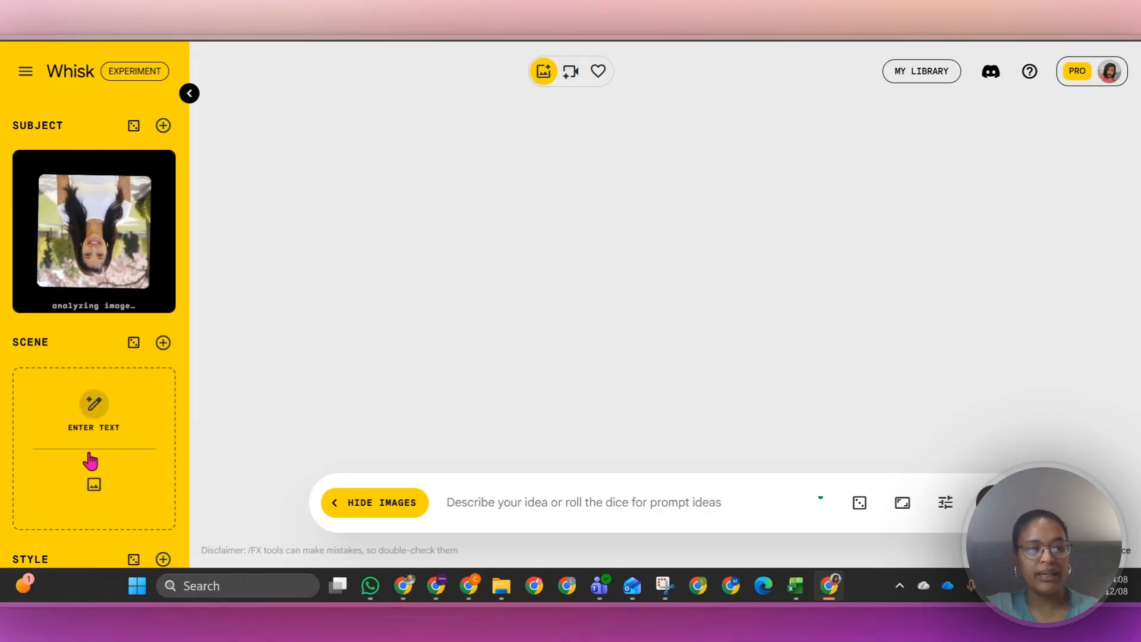
{"action": "left_click", "coordinate": [95, 501]}
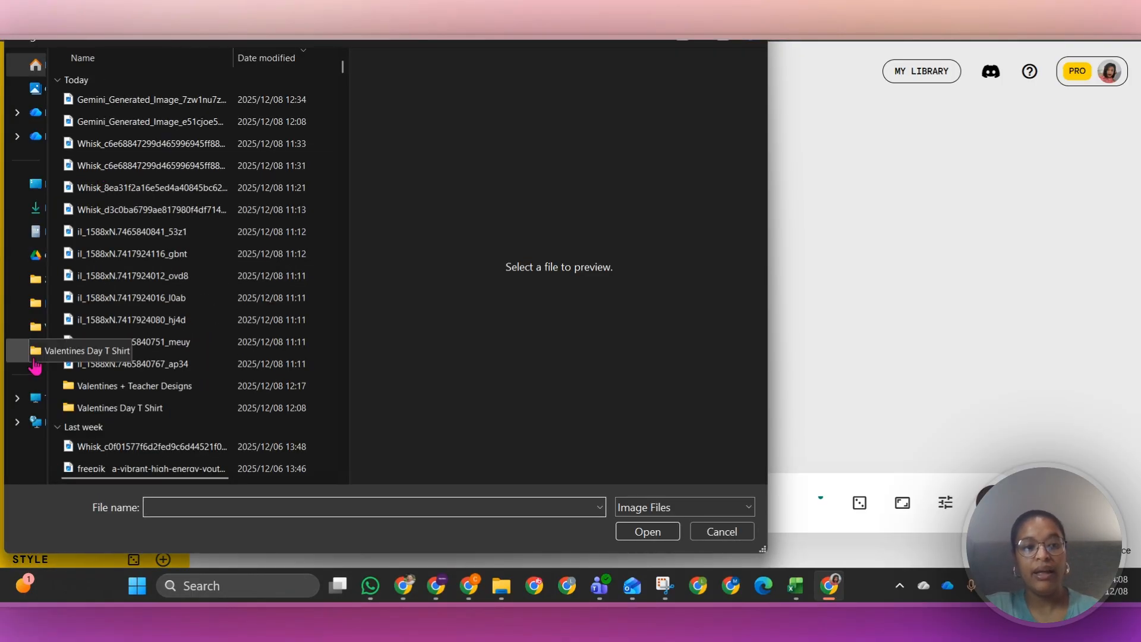
{"action": "double_click", "coordinate": [119, 386]}
- Preview the numbered designs in the folder one after another, from 1 through 12
{"action": "left_click", "coordinate": [113, 169]}
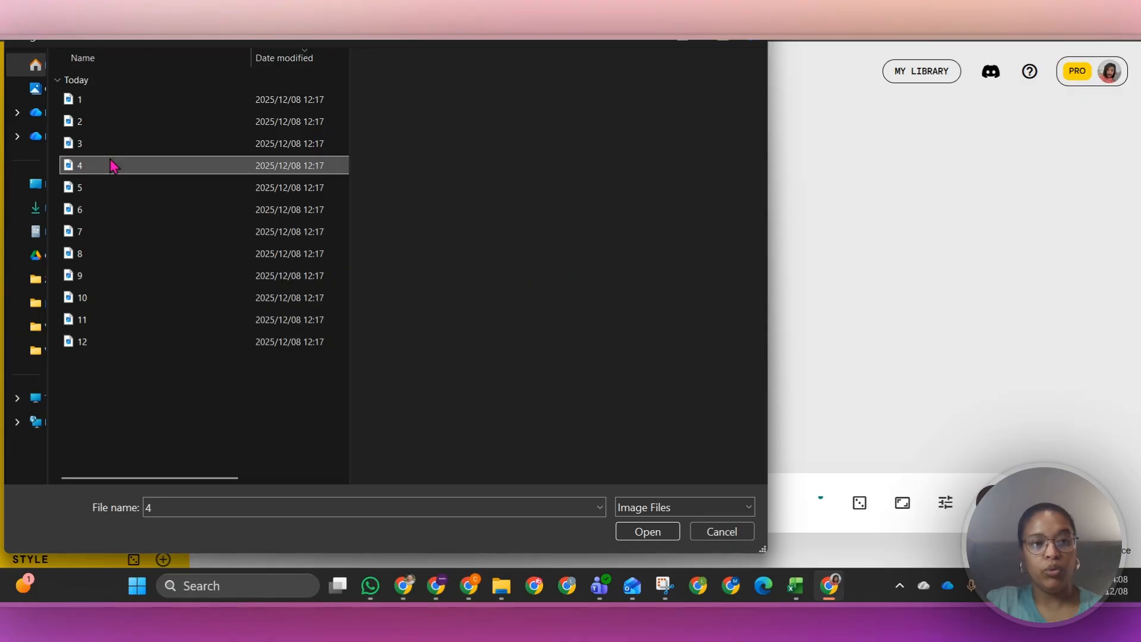
{"action": "left_click", "coordinate": [92, 102]}
{"action": "left_click", "coordinate": [86, 129]}
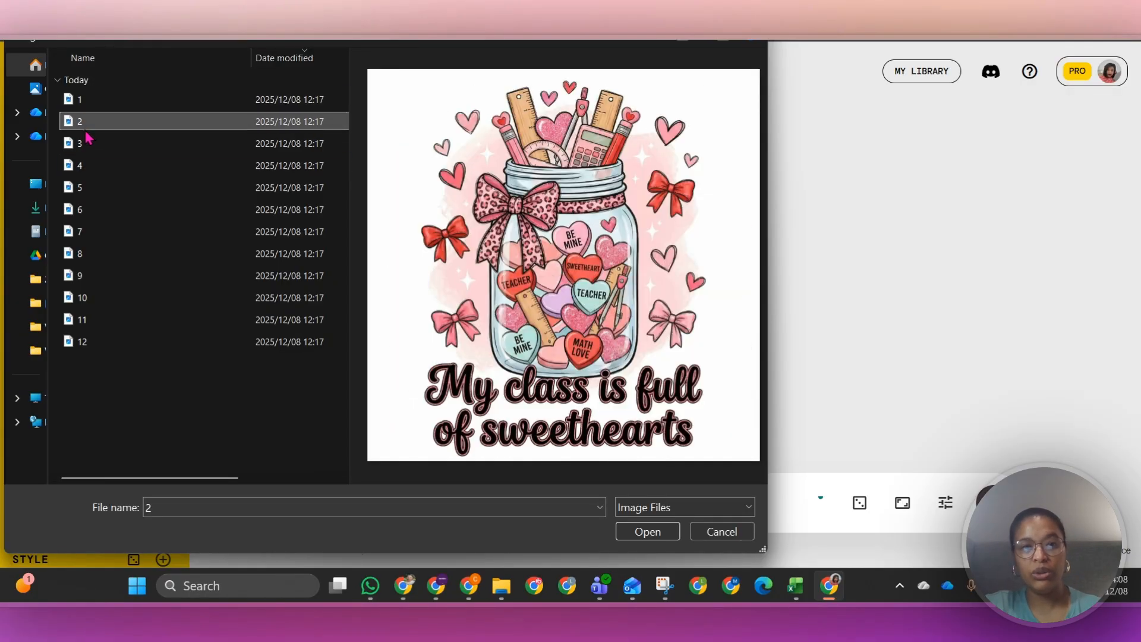
{"action": "left_click", "coordinate": [86, 145]}
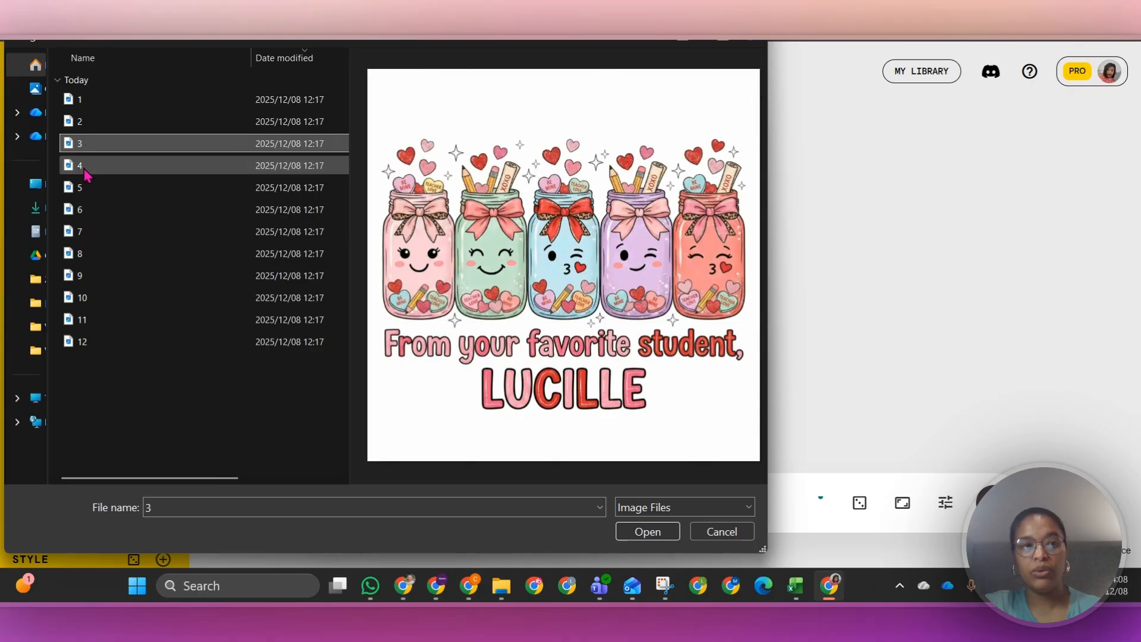
{"action": "left_click", "coordinate": [87, 172]}
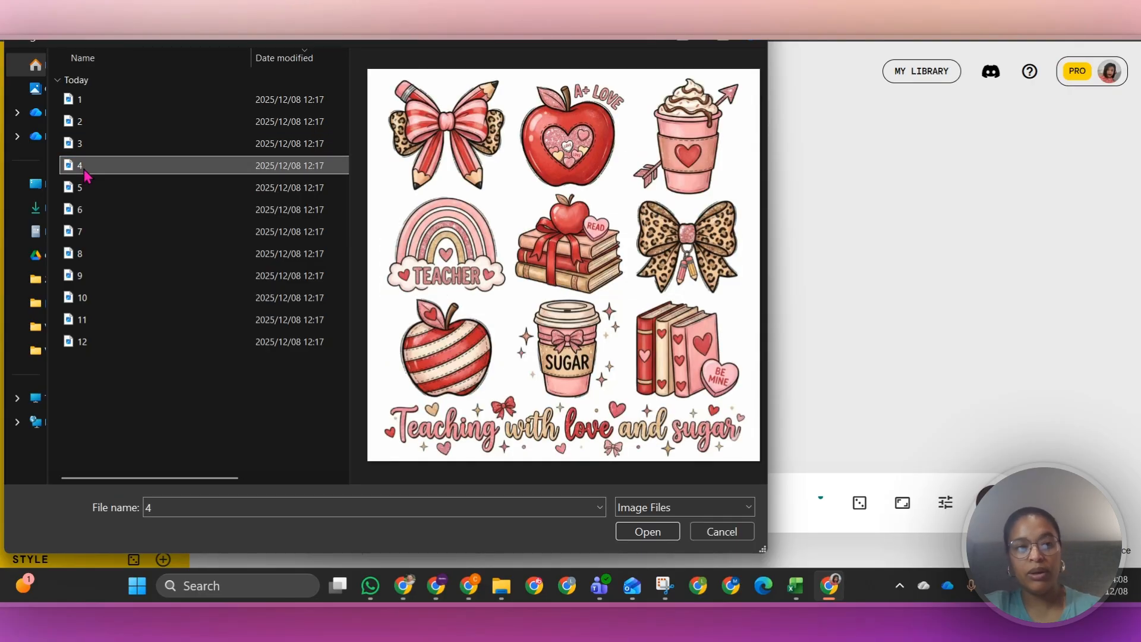
{"action": "left_click", "coordinate": [82, 189]}
{"action": "left_click", "coordinate": [81, 218]}
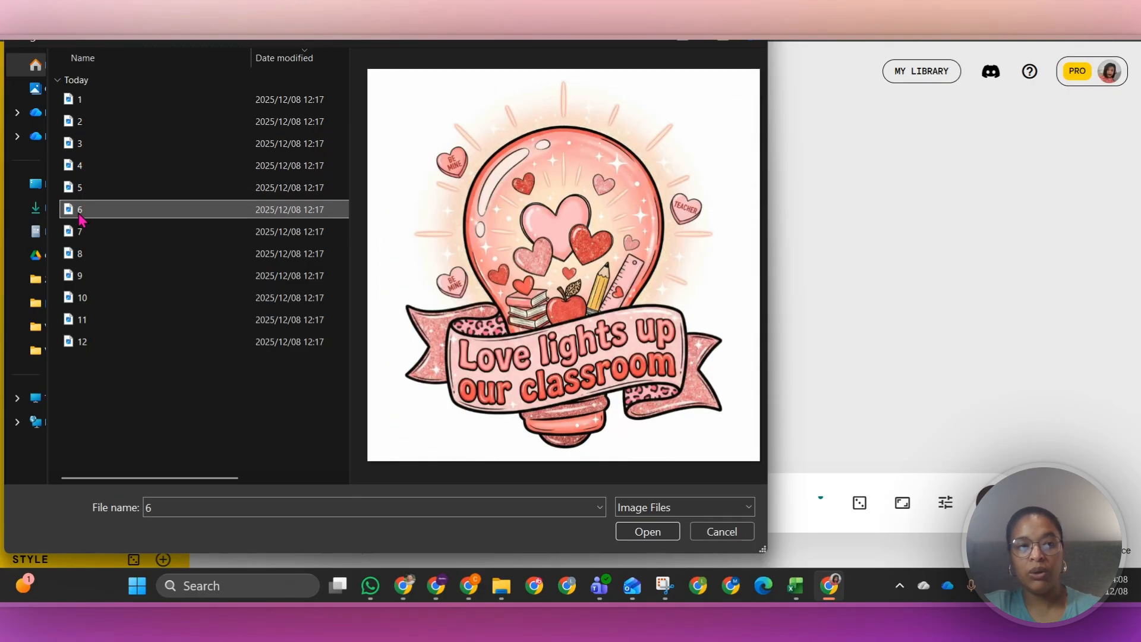
{"action": "left_click", "coordinate": [81, 232]}
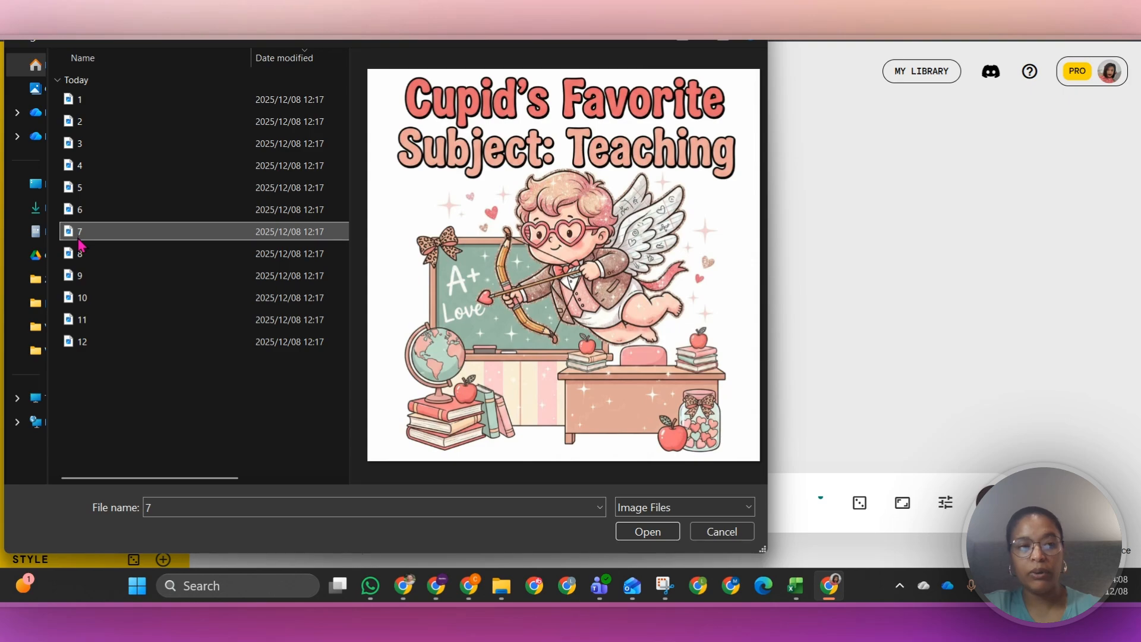
{"action": "left_click", "coordinate": [80, 253]}
{"action": "left_click", "coordinate": [79, 275]}
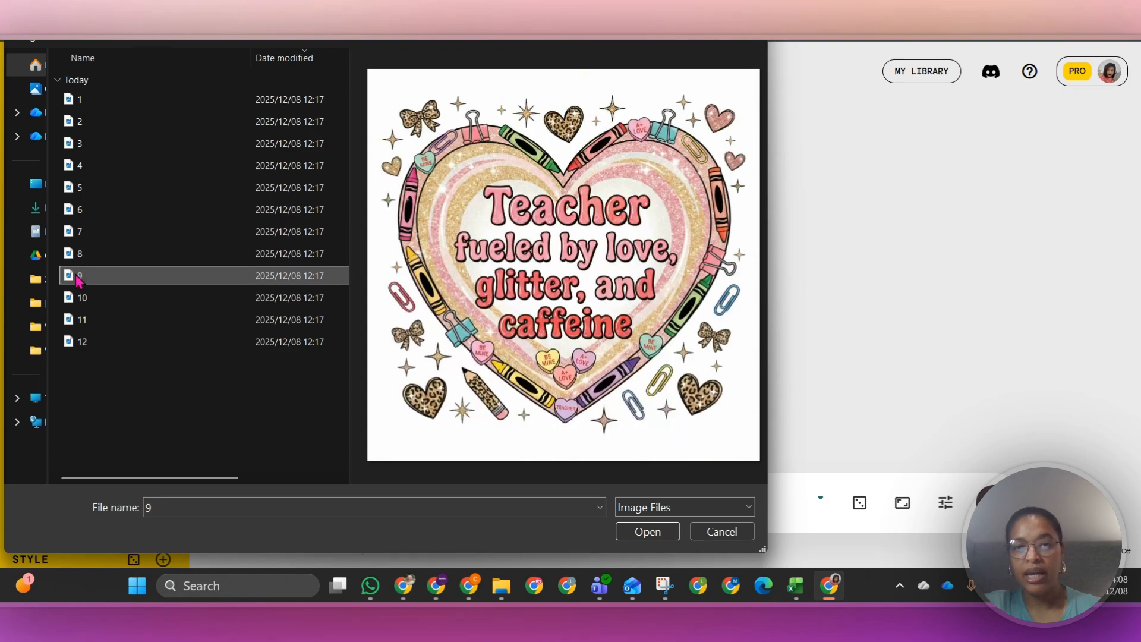
{"action": "left_click", "coordinate": [71, 301]}
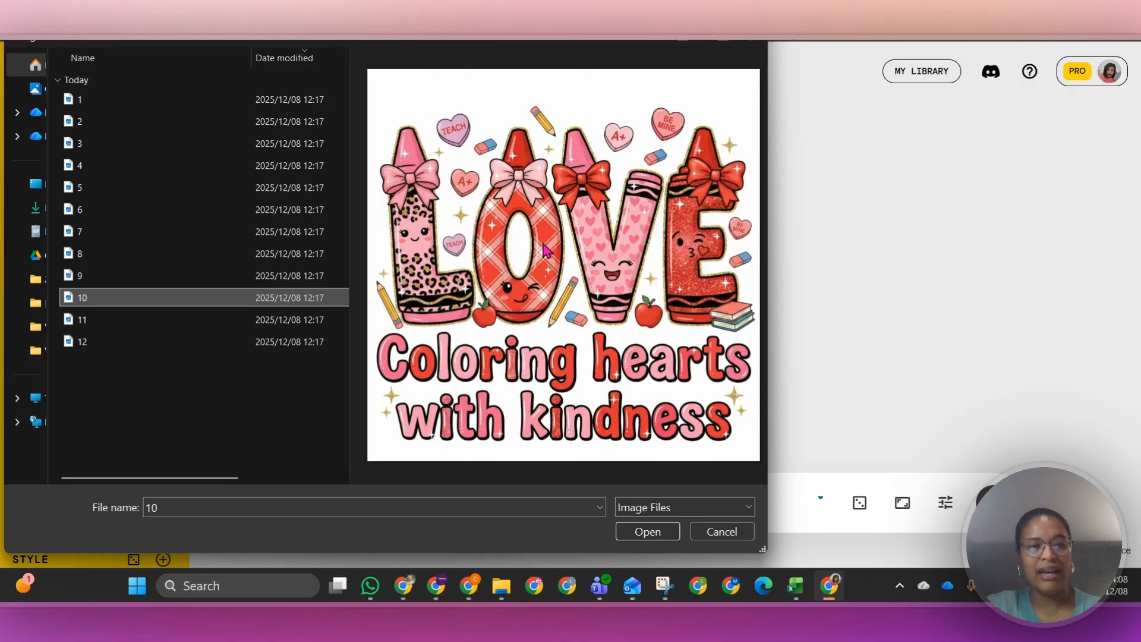
{"action": "left_click", "coordinate": [105, 324]}
{"action": "left_click", "coordinate": [88, 341]}
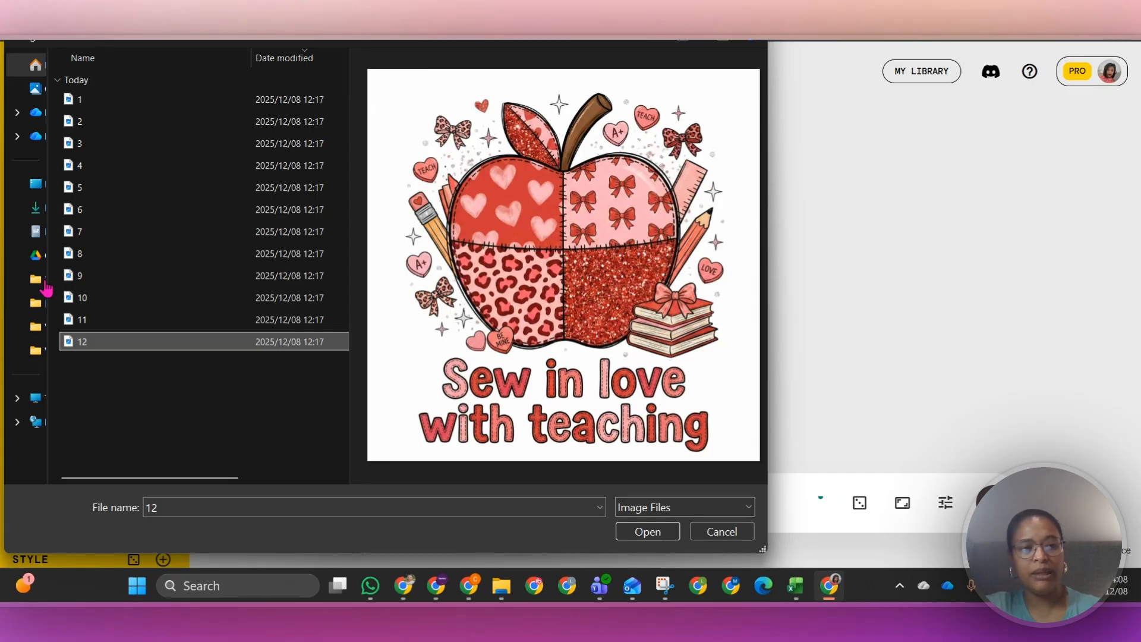
- Compare several designs again and upload design 4, "Teaching with love and sugar", as the scene image
{"action": "left_click", "coordinate": [94, 299]}
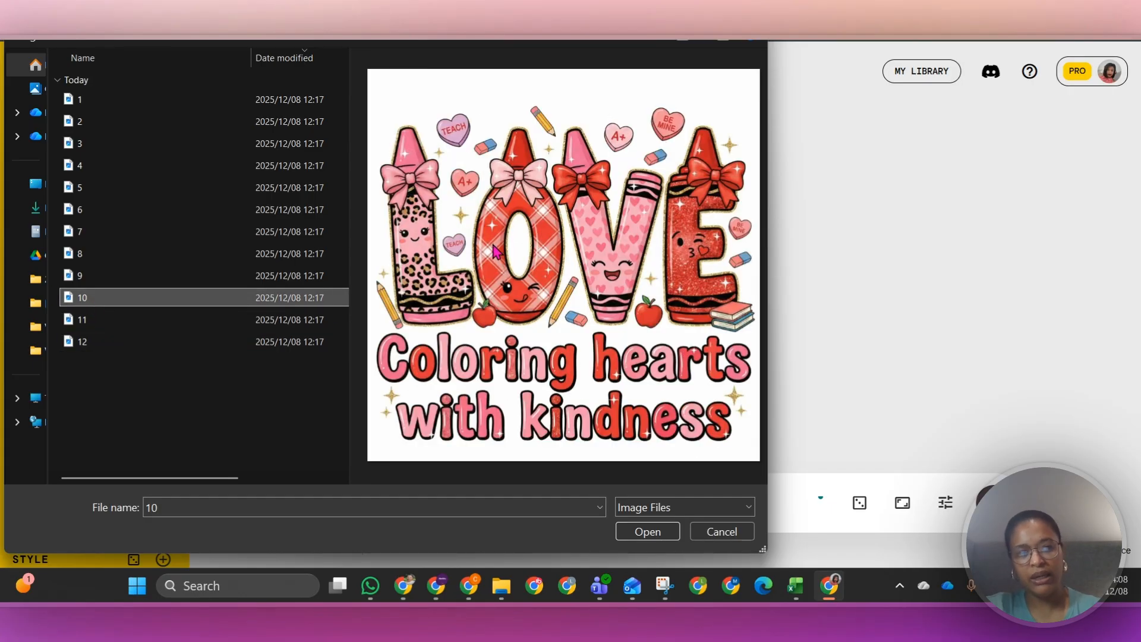
{"action": "left_click", "coordinate": [164, 100]}
{"action": "left_click", "coordinate": [160, 124]}
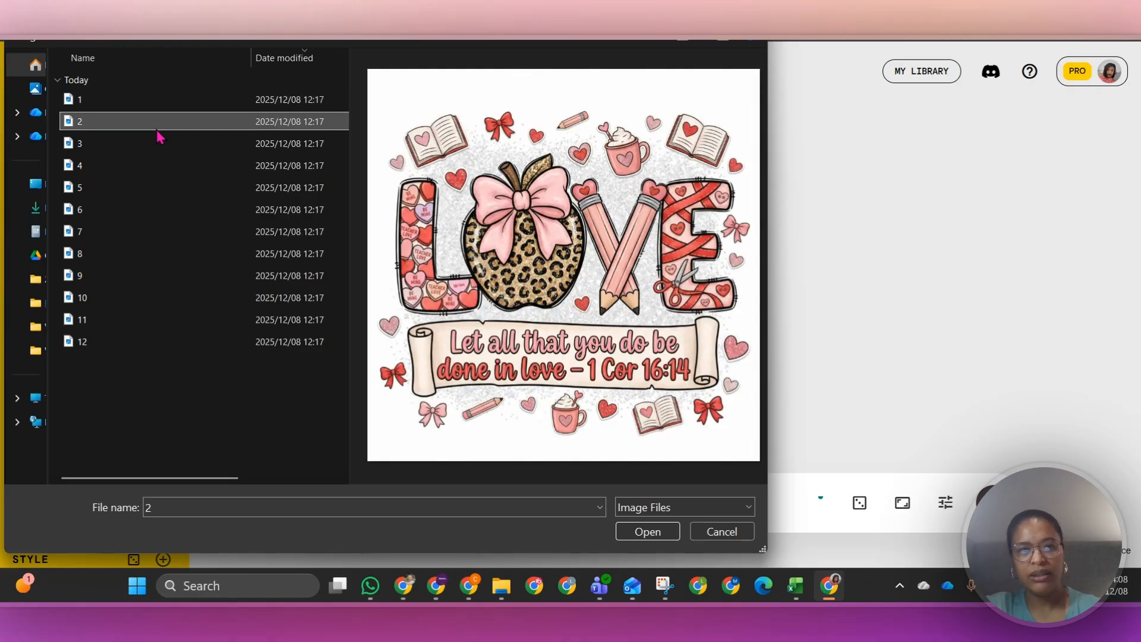
{"action": "left_click", "coordinate": [152, 147]}
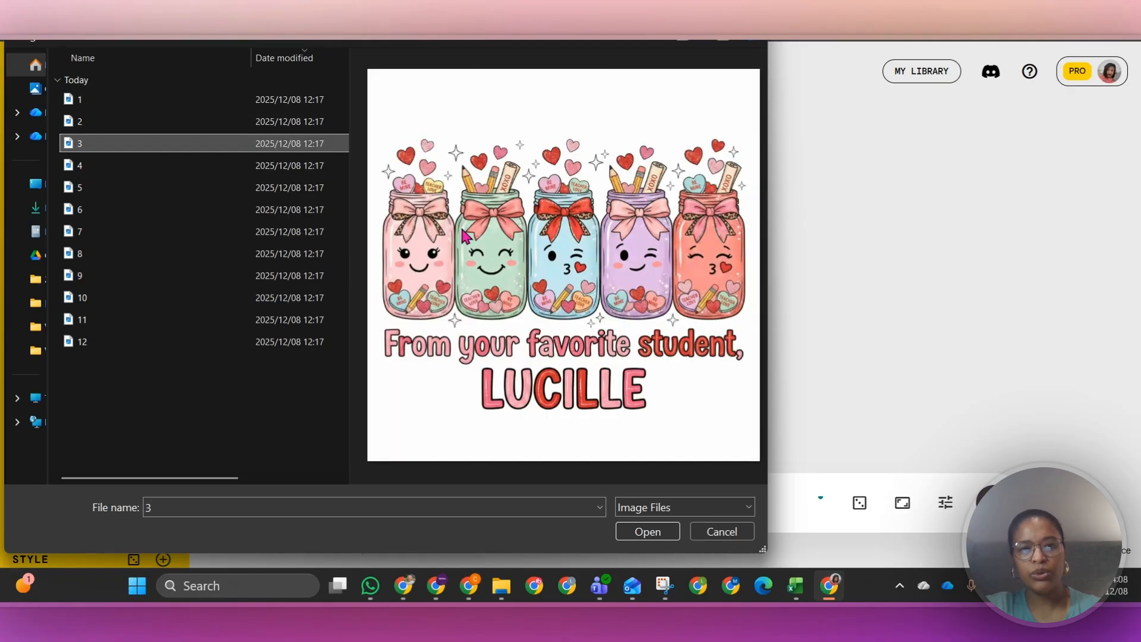
{"action": "left_click", "coordinate": [89, 167]}
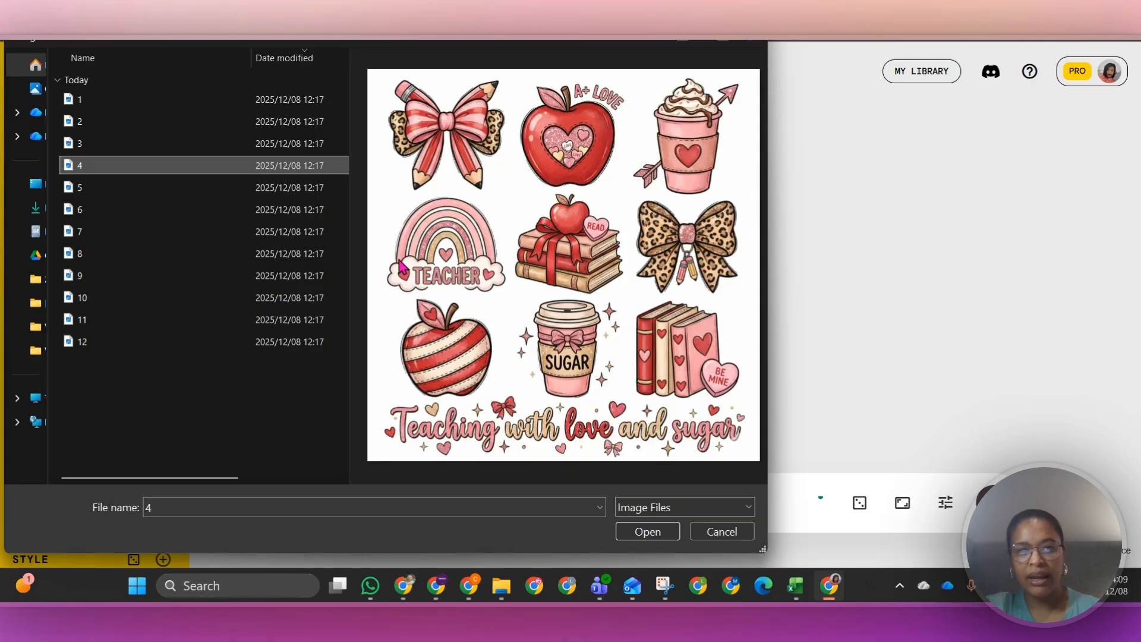
{"action": "left_click", "coordinate": [647, 535]}
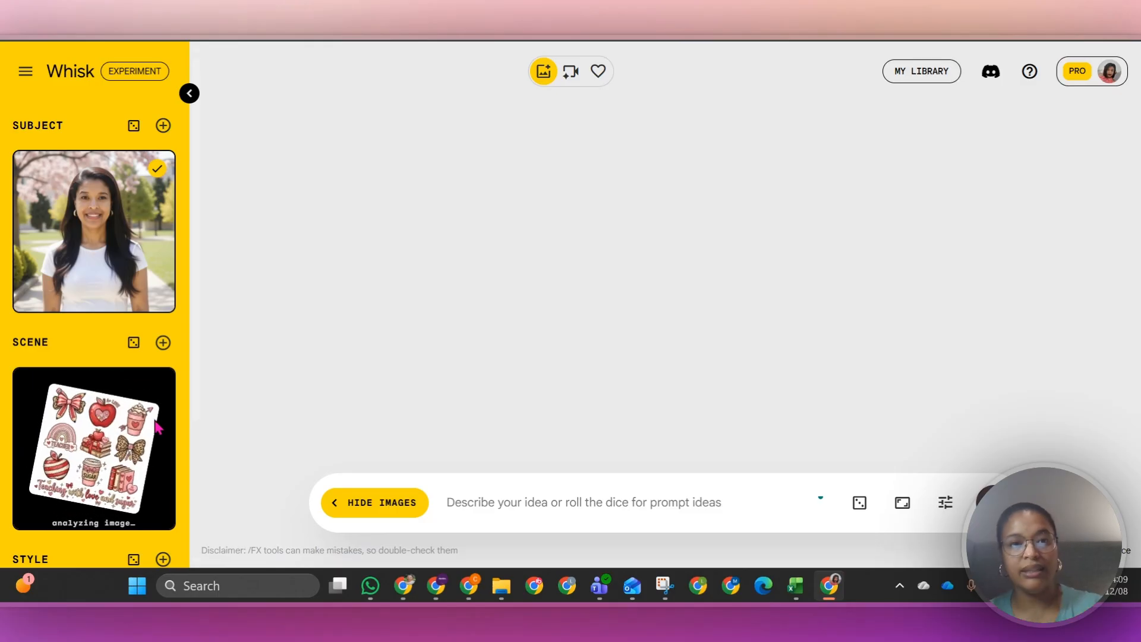
- Enter the prompt sentence "Use the face of the subject in the image and keep it exactly same."
{"action": "left_click", "coordinate": [569, 509]}
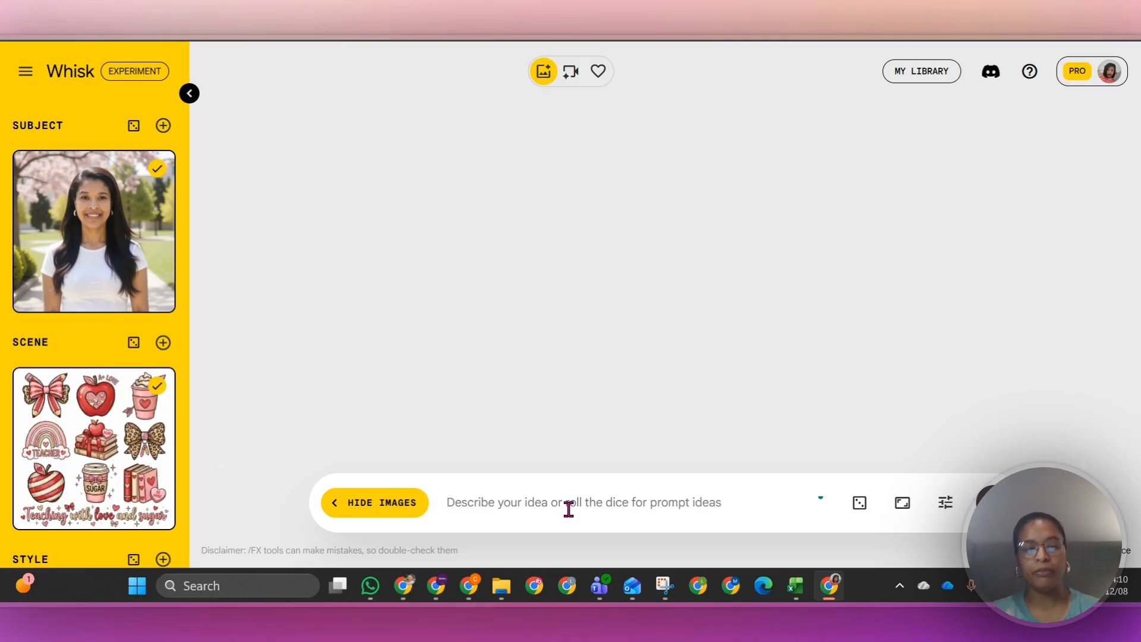
{"action": "type", "text": "U"}
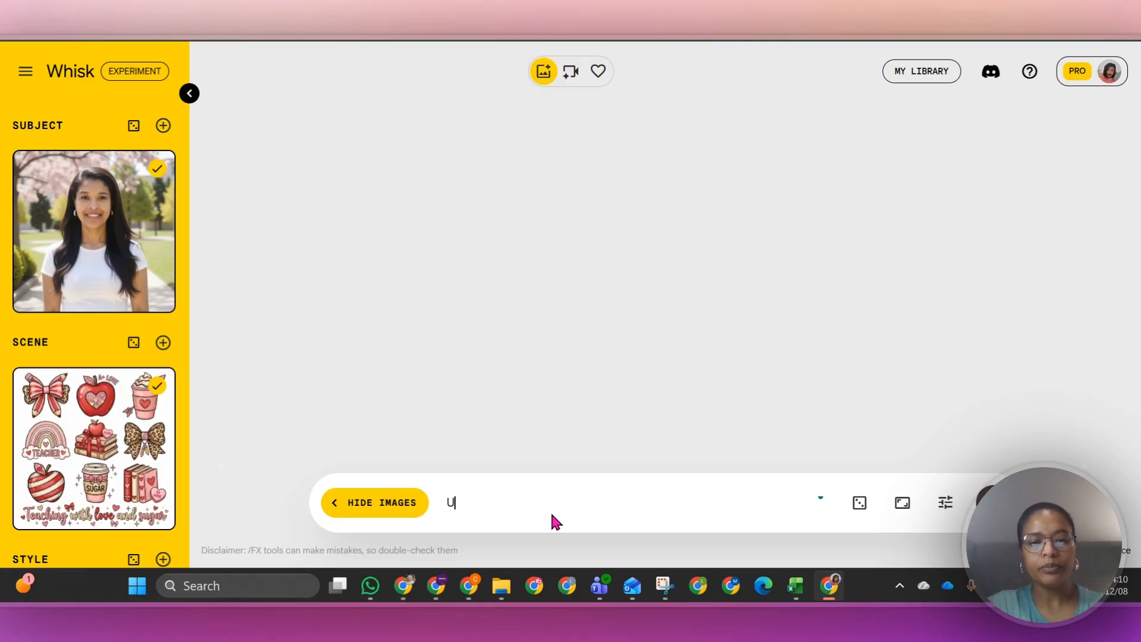
{"action": "type", "text": "se the imag"}
{"action": "key", "text": "BackSpace"}
{"action": "key", "text": "BackSpace"}
{"action": "key", "text": "BackSpace"}
{"action": "key", "text": "BackSpace"}
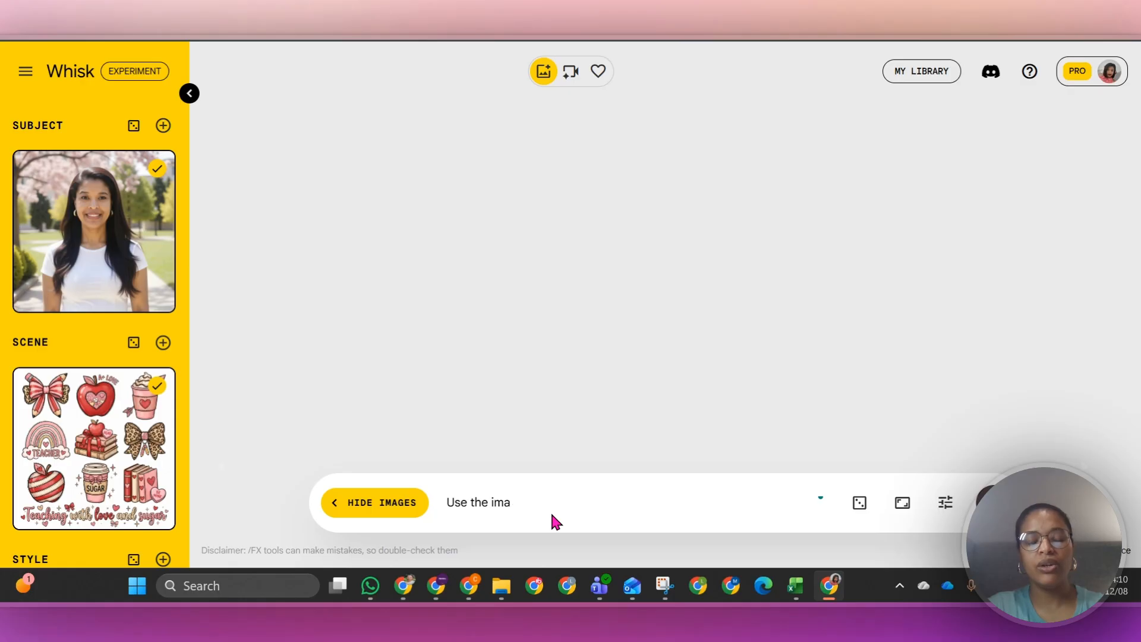
{"action": "type", "text": "face of"}
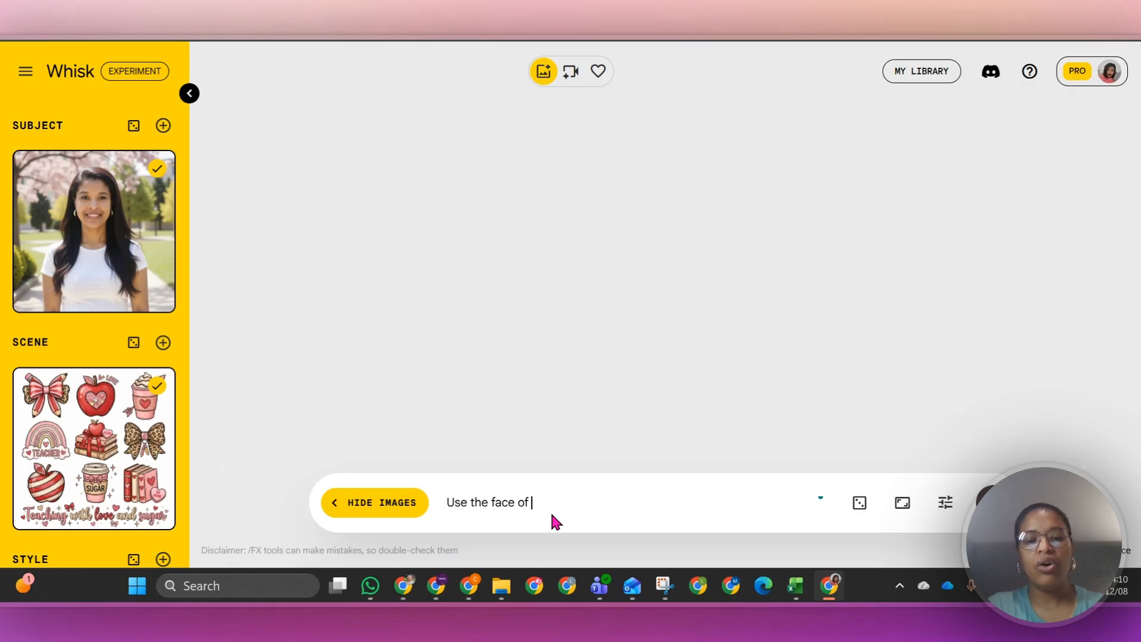
{"action": "type", "text": " the subject"}
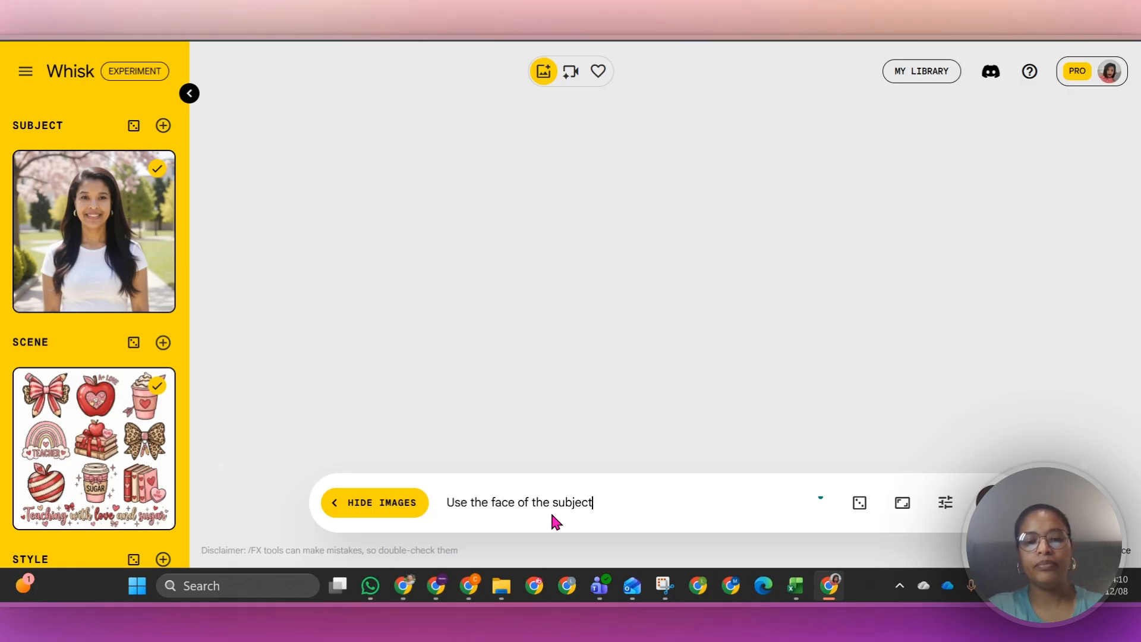
{"action": "type", "text": " in the im"}
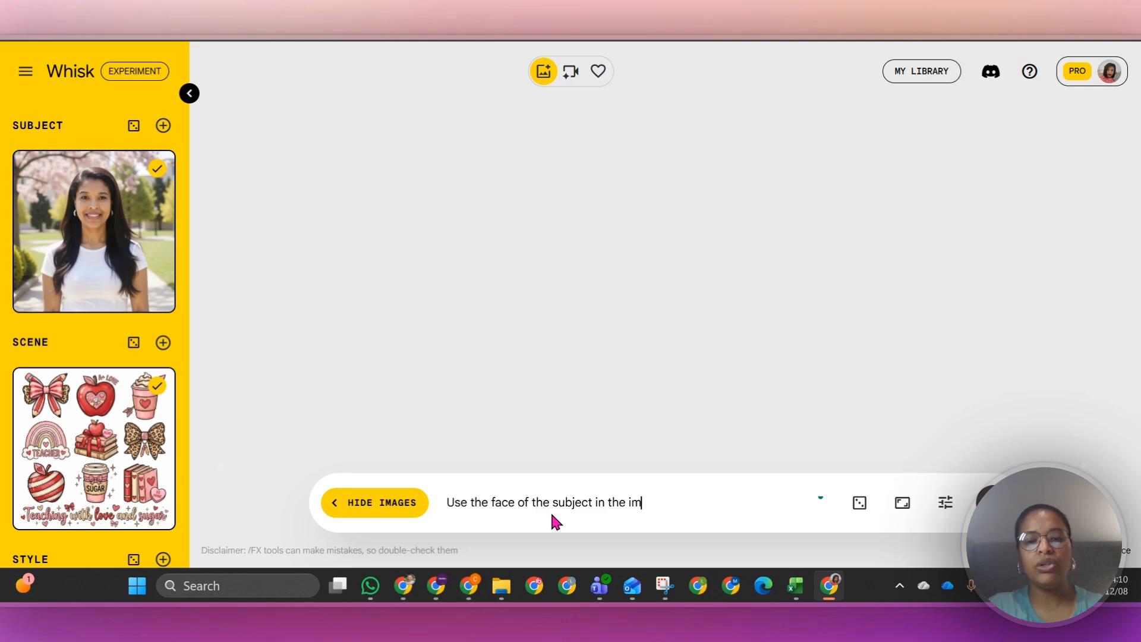
{"action": "type", "text": "age and keep it ex"}
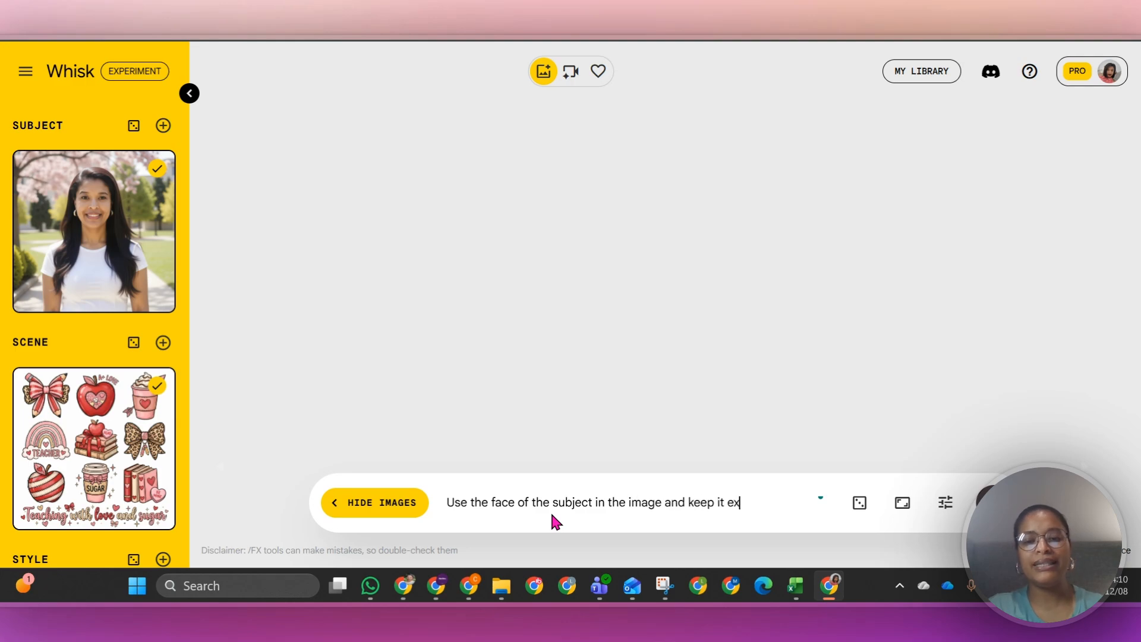
{"action": "type", "text": "actly sam"}
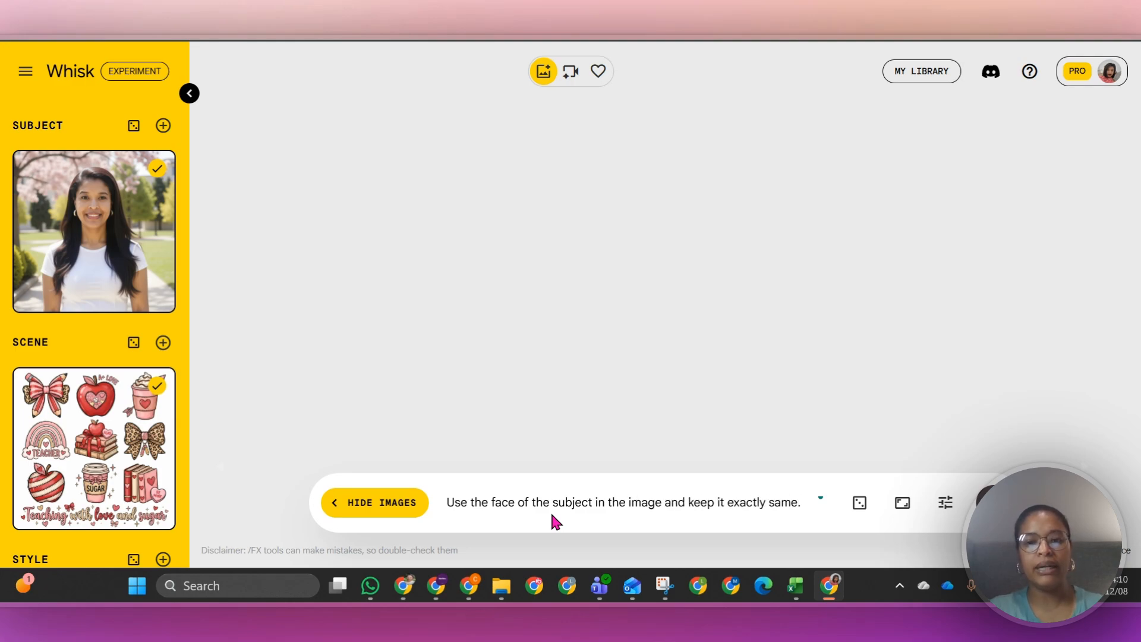
{"action": "type", "text": "e."}
- Add a second prompt line reading "Create a mockup image of the woman wearing a white t-shirt."
{"action": "key", "text": "shift+Return"}
{"action": "type", "text": "Crfeat"}
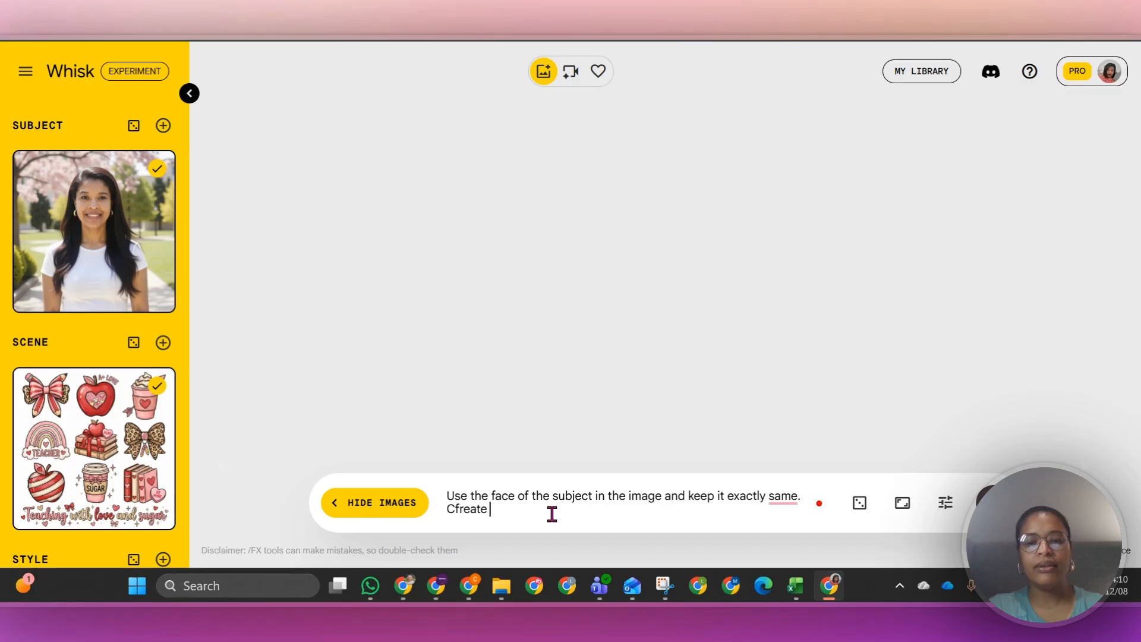
{"action": "type", "text": "e a"}
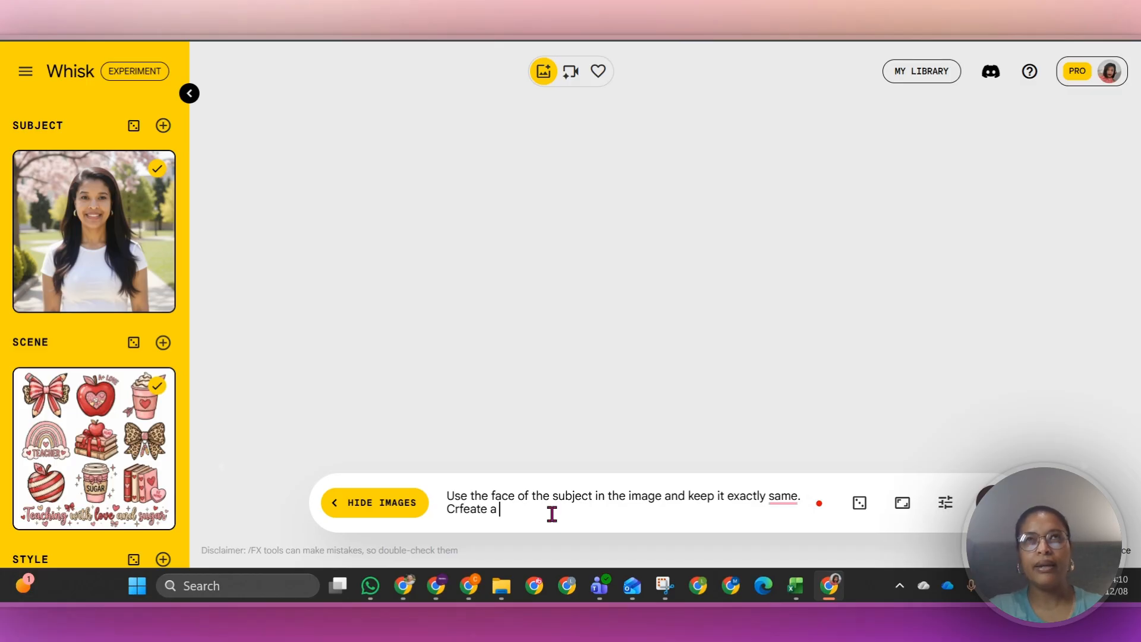
{"action": "type", "text": " moblack t-shir"}
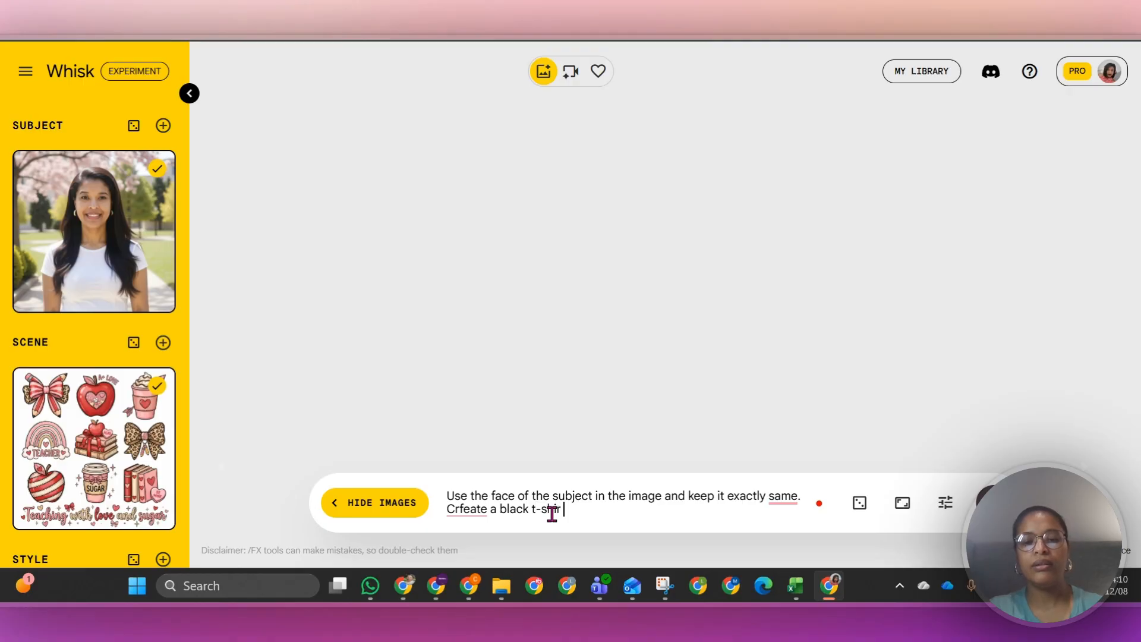
{"action": "key", "text": "BackSpace"}
{"action": "key", "text": "BackSpace"}
{"action": "key", "text": "BackSpace"}
{"action": "key", "text": "BackSpace"}
{"action": "key", "text": "BackSpace"}
{"action": "key", "text": "BackSpace"}
{"action": "key", "text": "BackSpace"}
{"action": "key", "text": "BackSpace"}
{"action": "key", "text": "BackSpace"}
{"action": "key", "text": "BackSpace"}
{"action": "key", "text": "BackSpace"}
{"action": "key", "text": "BackSpace"}
{"action": "key", "text": "BackSpace"}
{"action": "key", "text": "BackSpace"}
{"action": "key", "text": "BackSpace"}
{"action": "key", "text": "BackSpace"}
{"action": "key", "text": "BackSpace"}
{"action": "key", "text": "BackSpace"}
{"action": "key", "text": "BackSpace"}
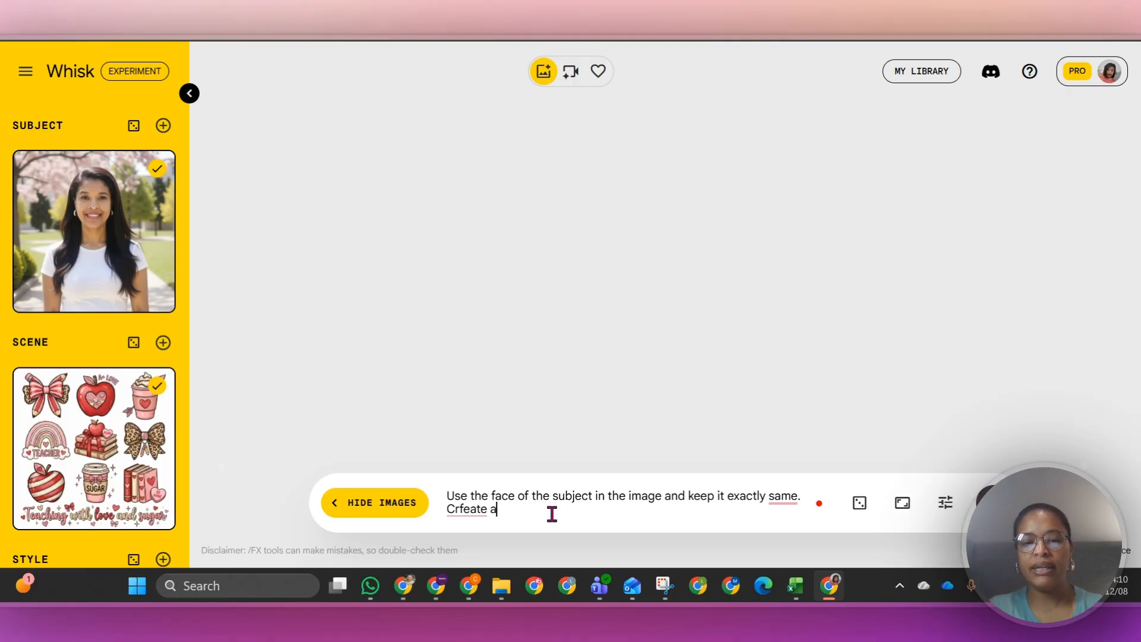
{"action": "type", "text": "eate "}
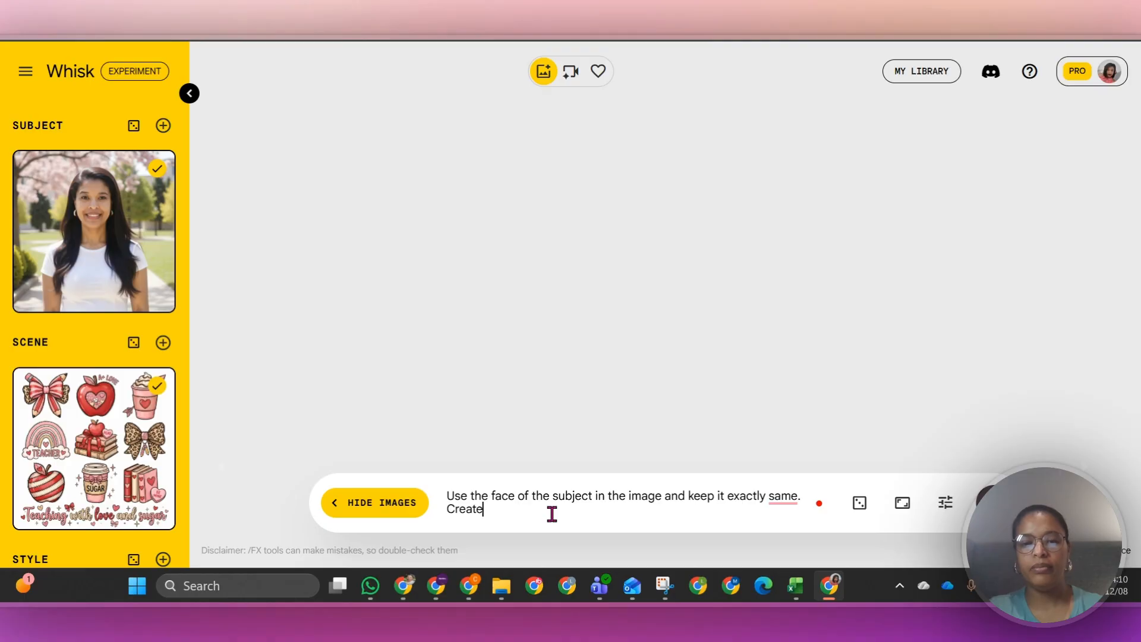
{"action": "type", "text": "a mockup "}
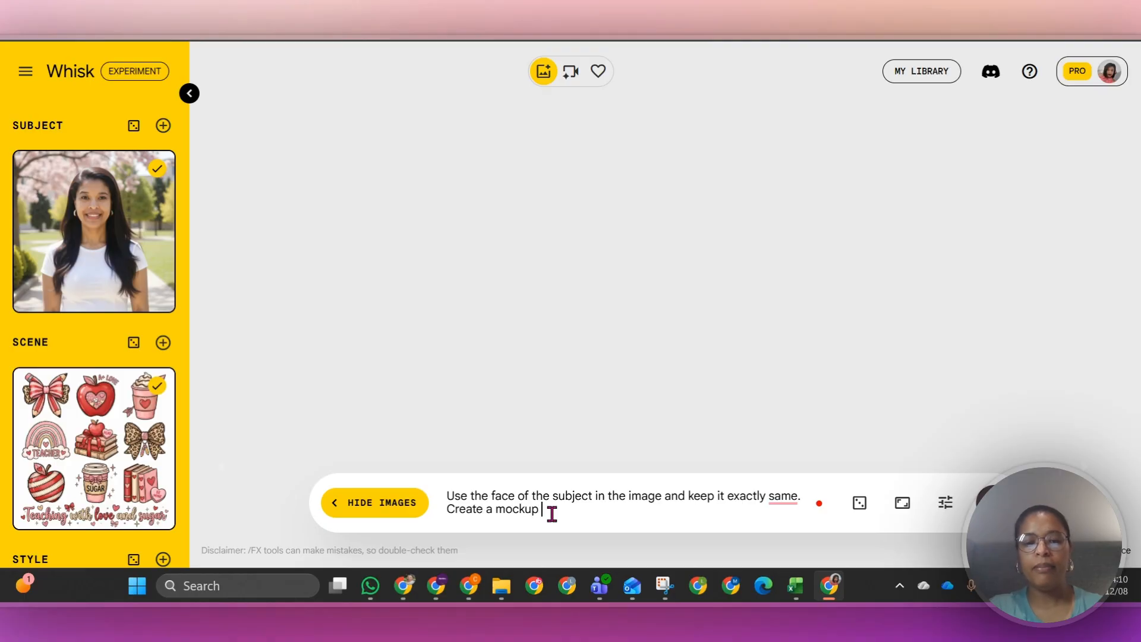
{"action": "type", "text": "image of "}
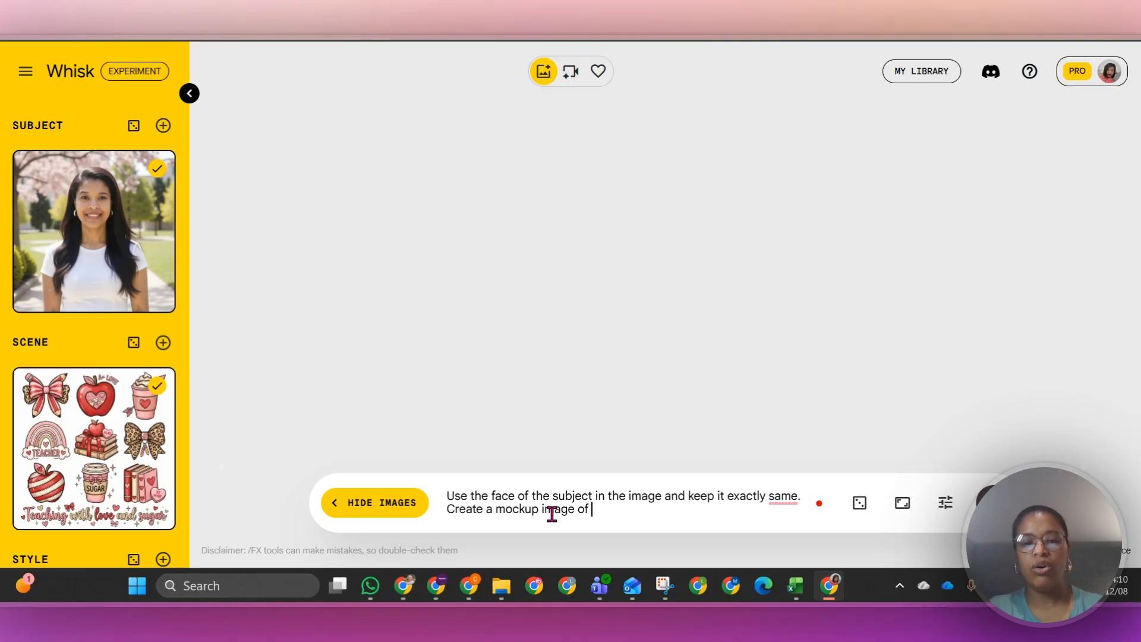
{"action": "type", "text": "the woman wearing "}
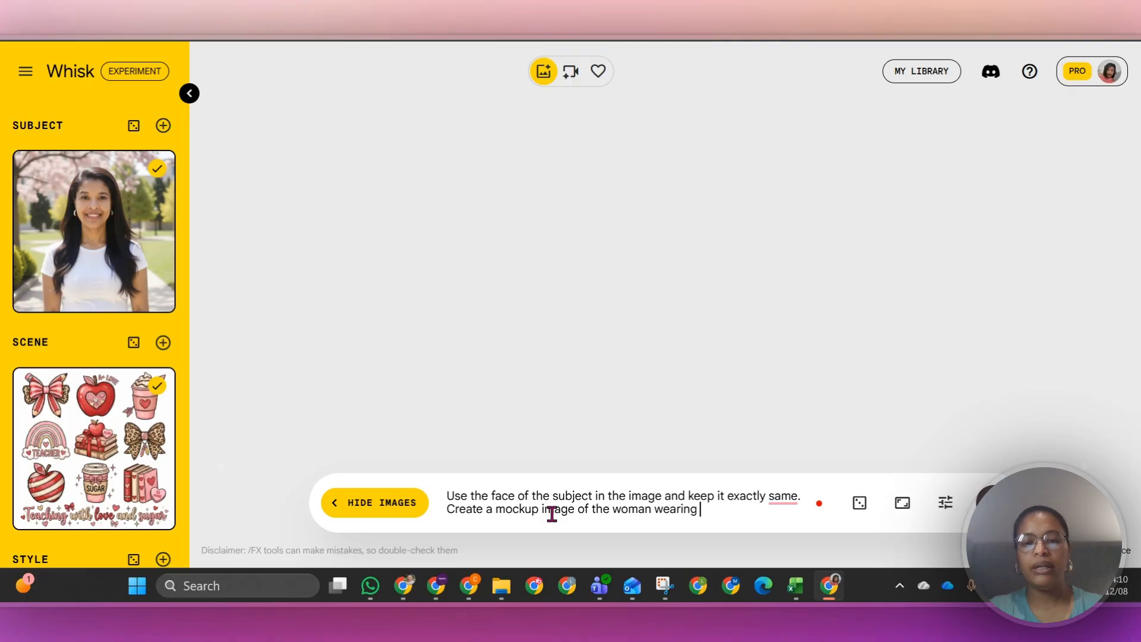
{"action": "type", "text": "a white t"}
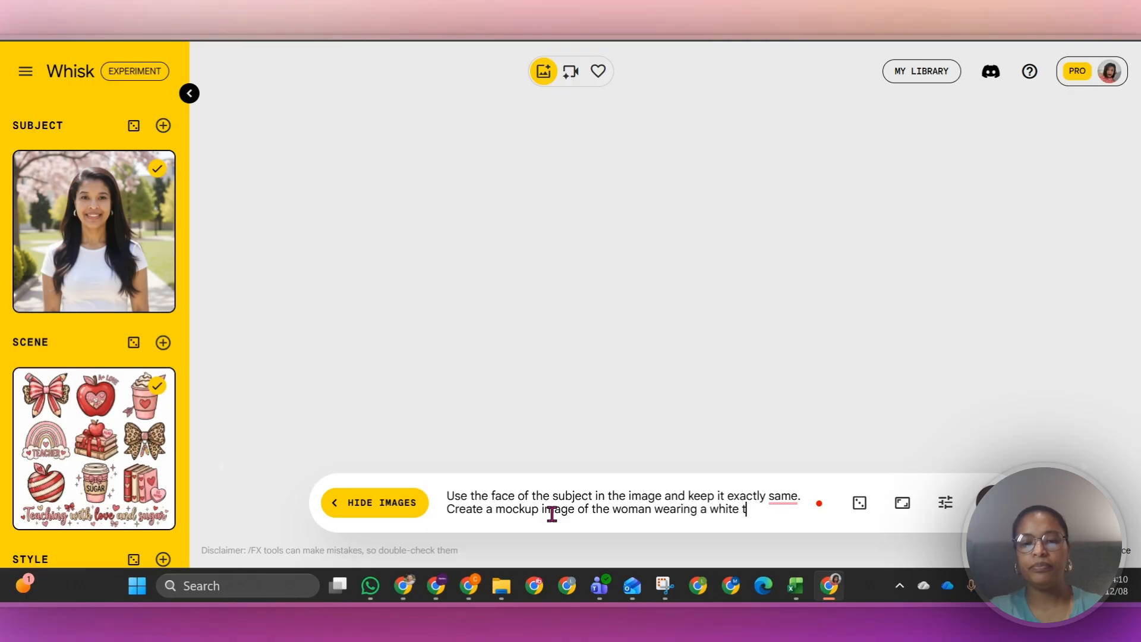
{"action": "type", "text": "-shirt. The "}
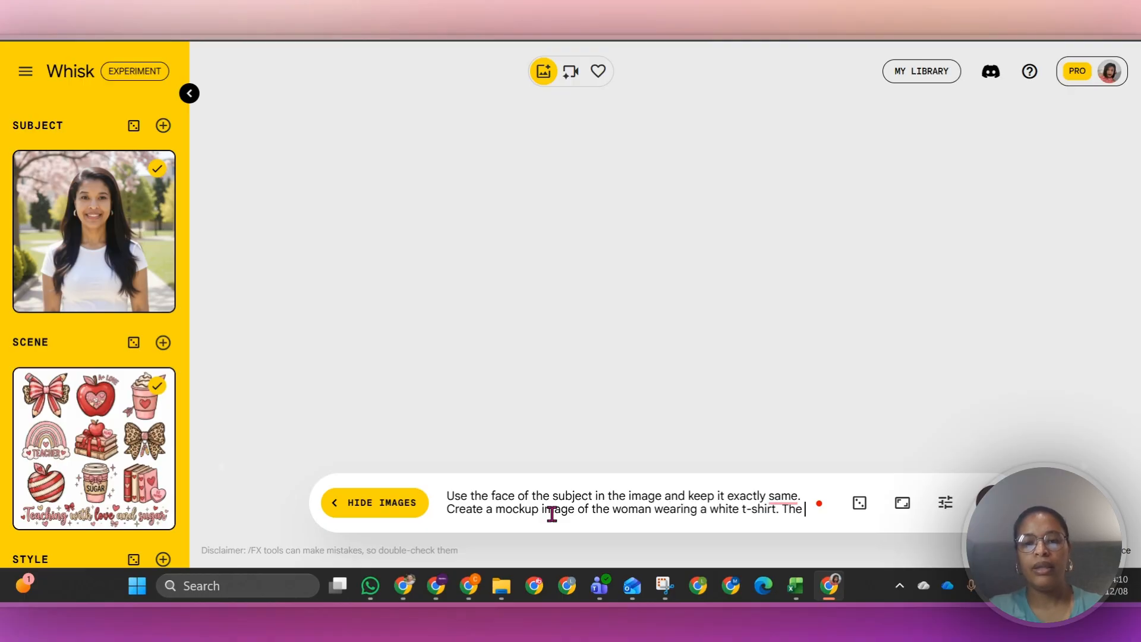
- Complete the prompt with "The background must be in a classroom." and generate the images
{"action": "type", "text": "background msj"}
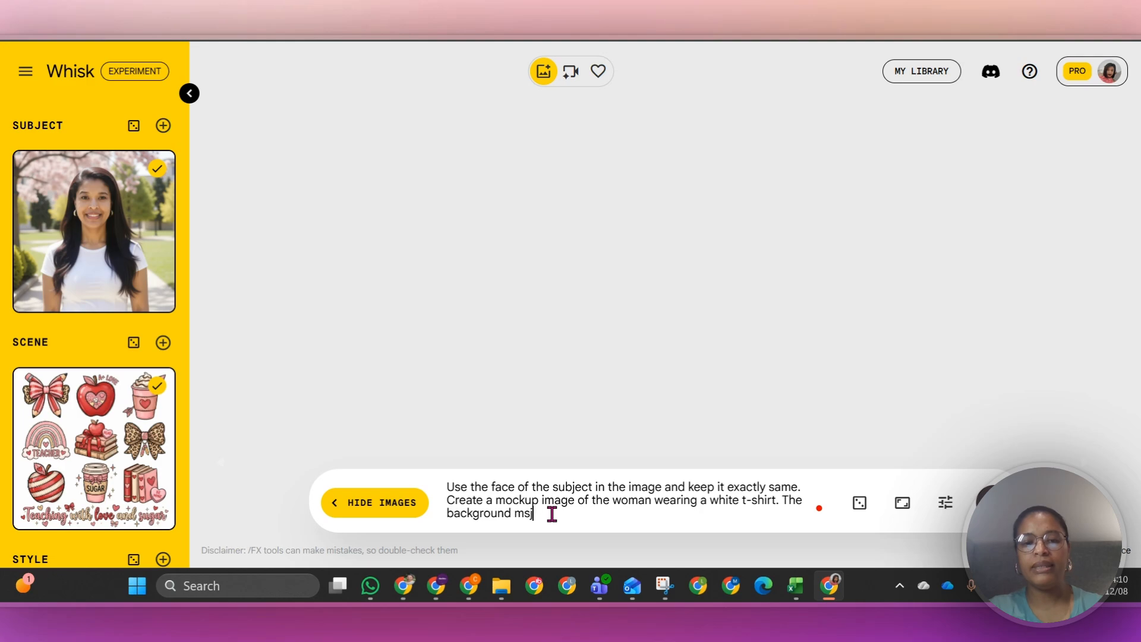
{"action": "key", "text": "BackSpace"}
{"action": "key", "text": "BackSpace"}
{"action": "type", "text": "ust be in a"}
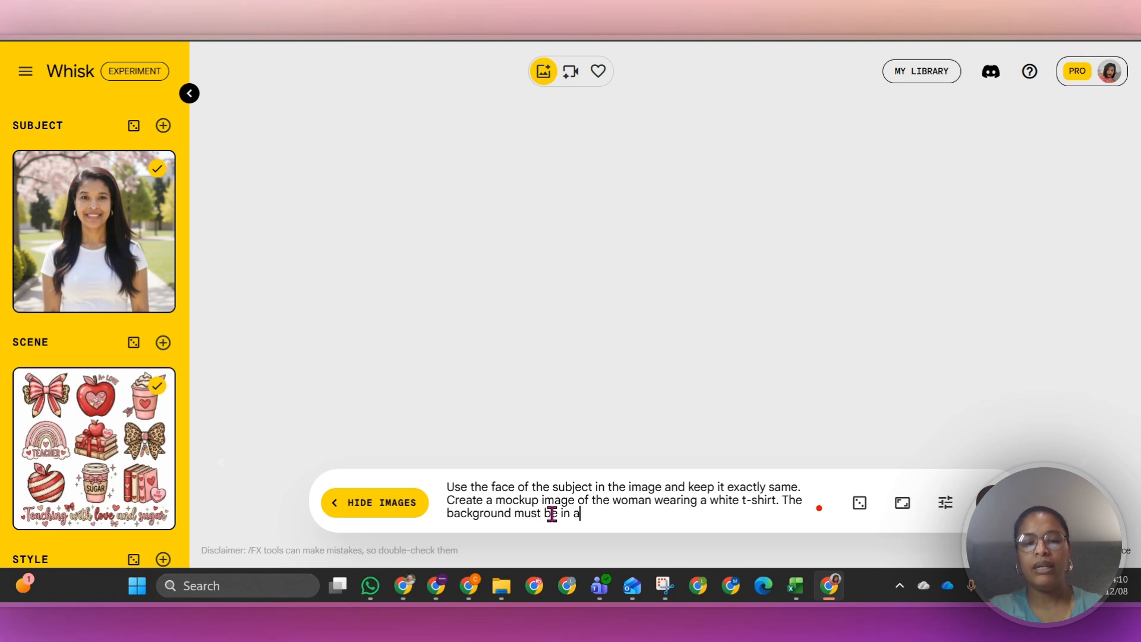
{"action": "type", "text": " c"}
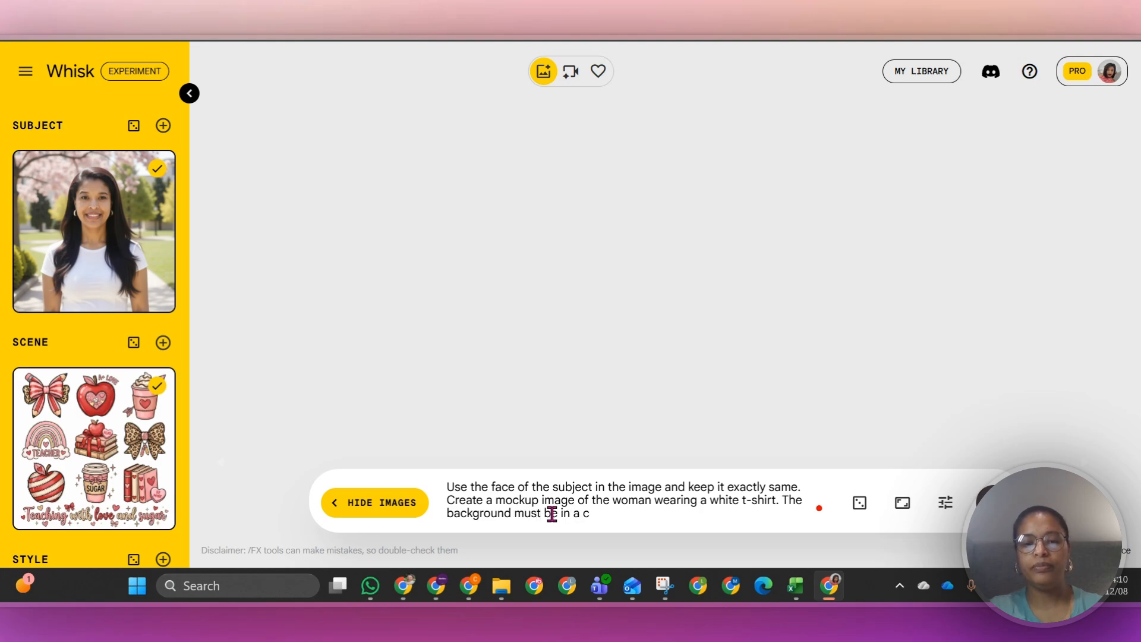
{"action": "type", "text": "alassroom."}
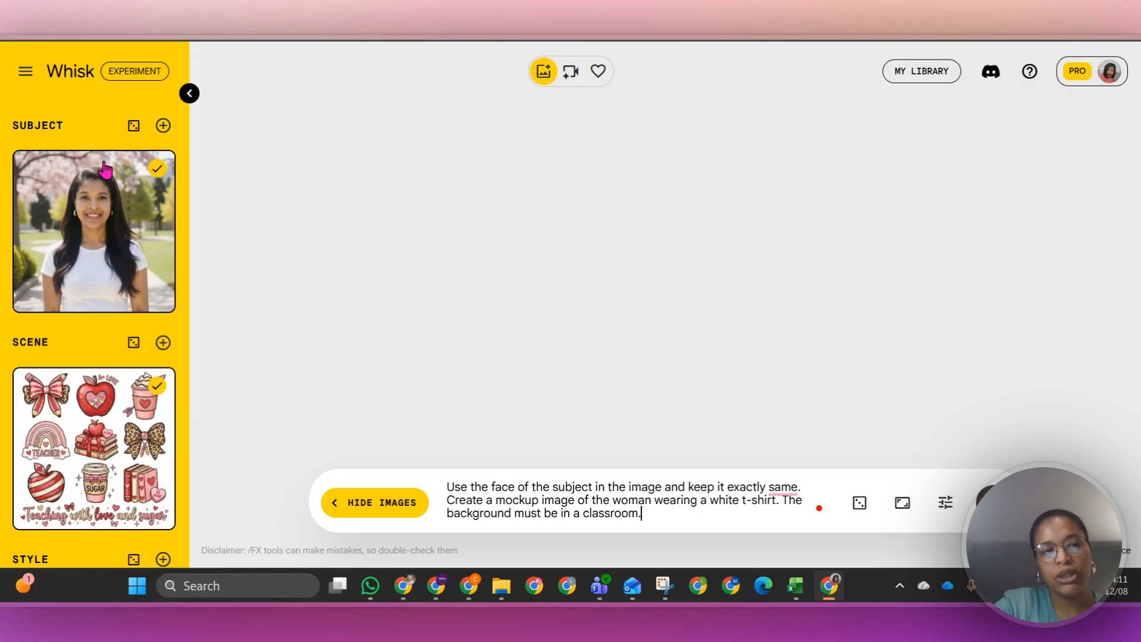
{"action": "mouse_move", "coordinate": [138, 162]}
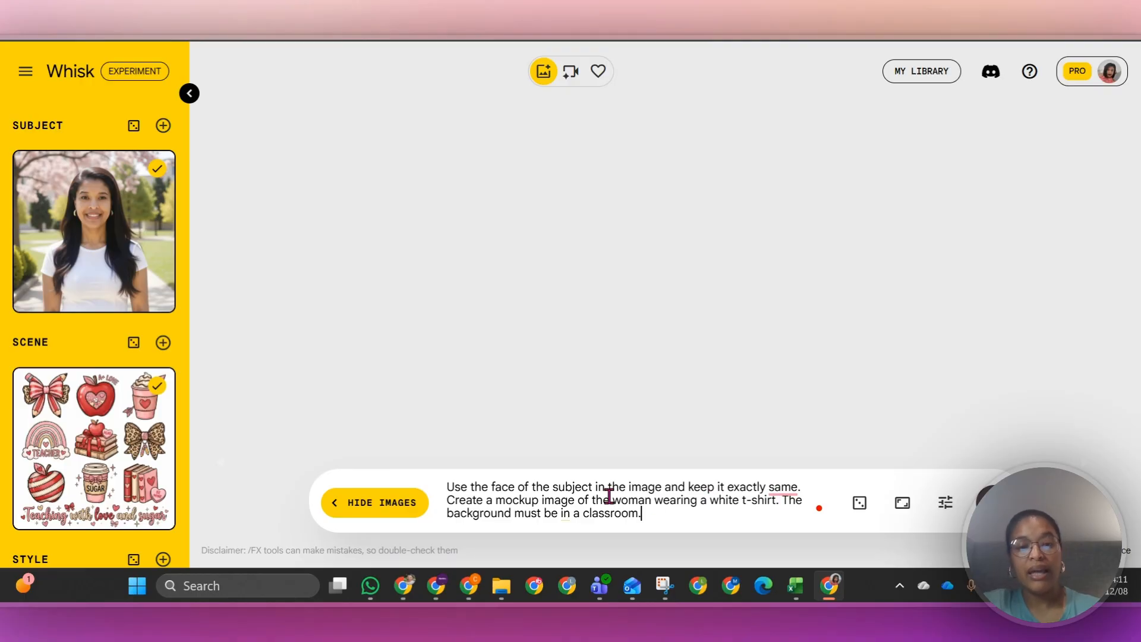
{"action": "mouse_move", "coordinate": [90, 174]}
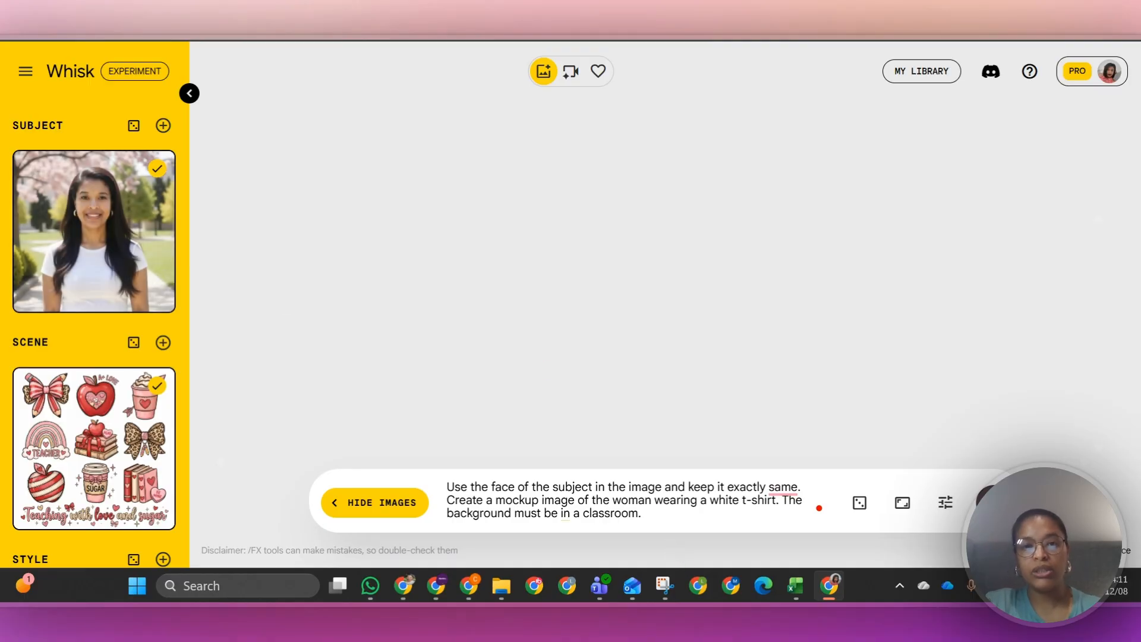
{"action": "left_click", "coordinate": [965, 501]}
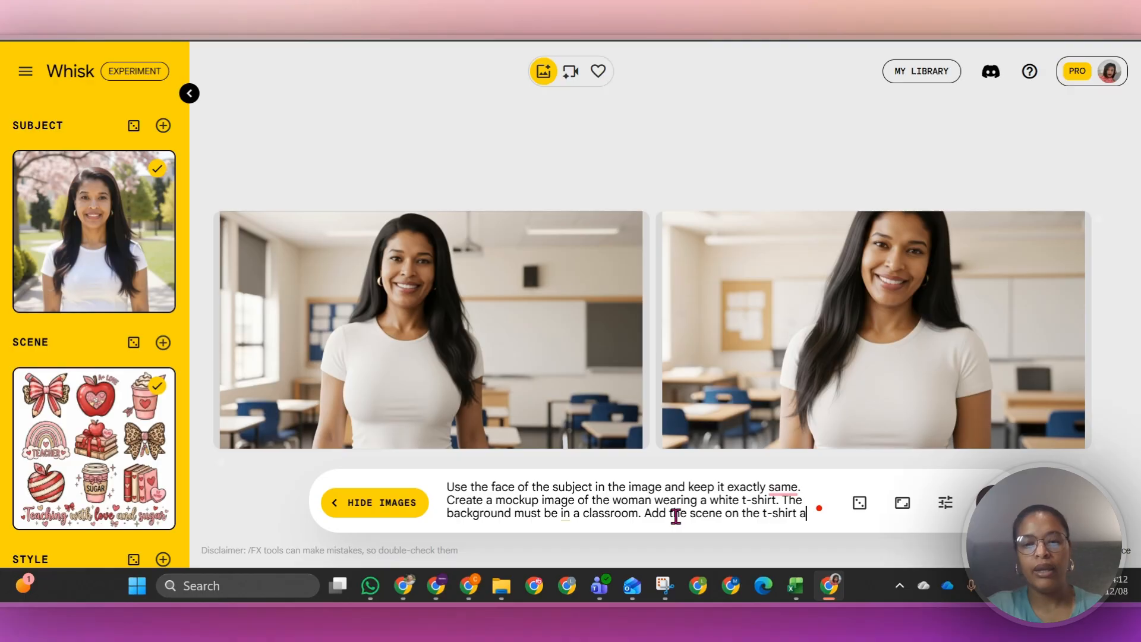
- Extend the prompt with "Add the image scene on the t-shirt and keep everything else the same." and generate new images
{"action": "type", "text": "nd"}
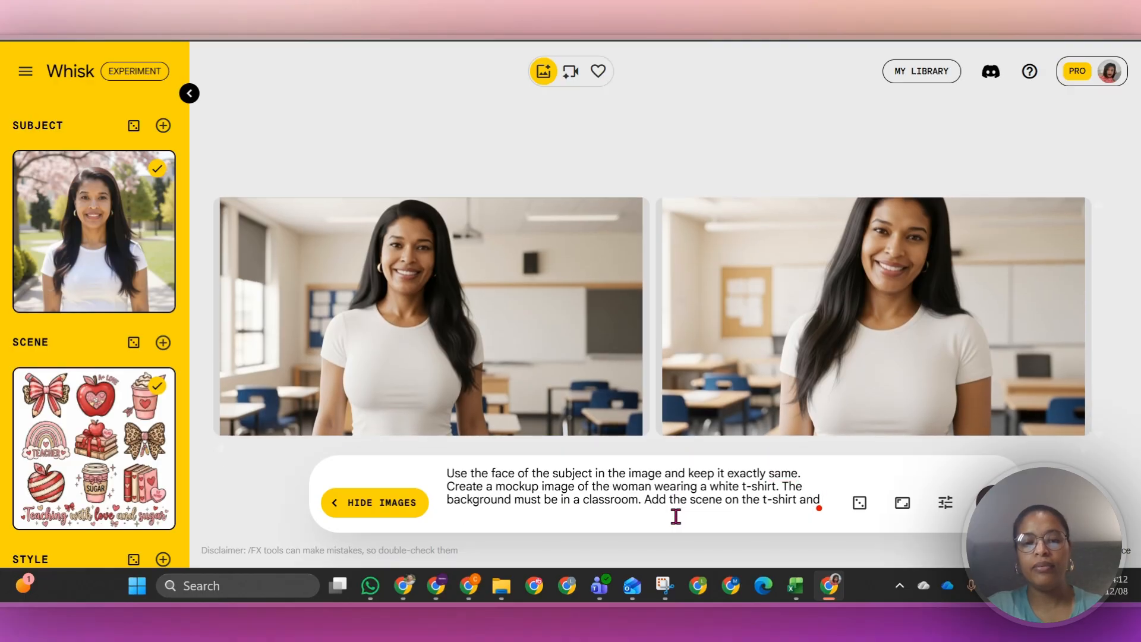
{"action": "type", "text": " ek kee"}
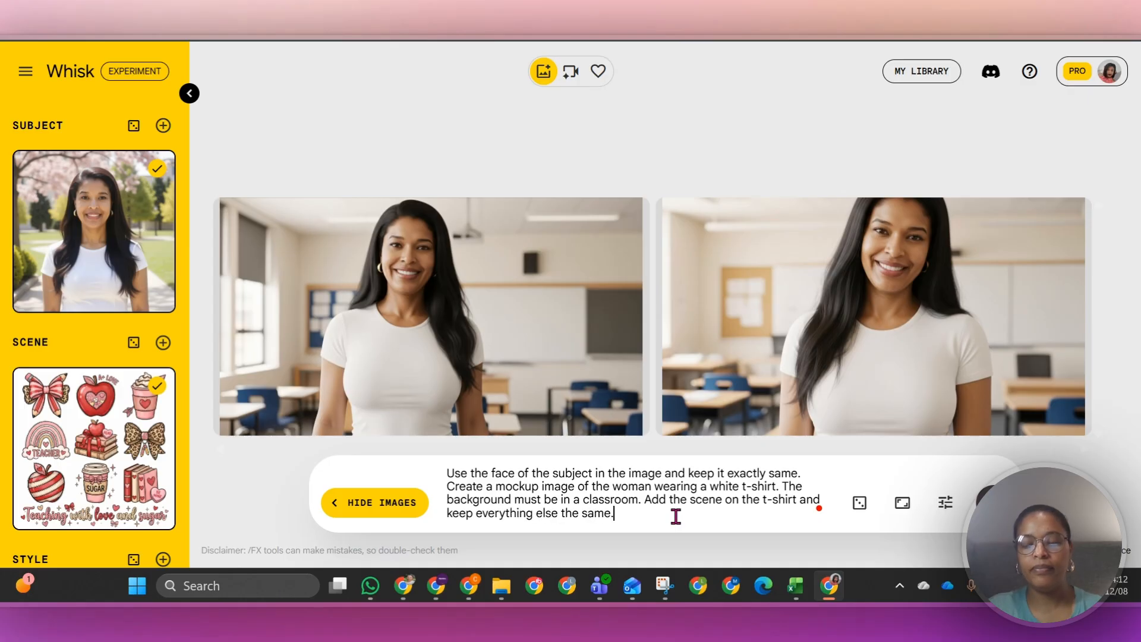
{"action": "type", "text": "imge"}
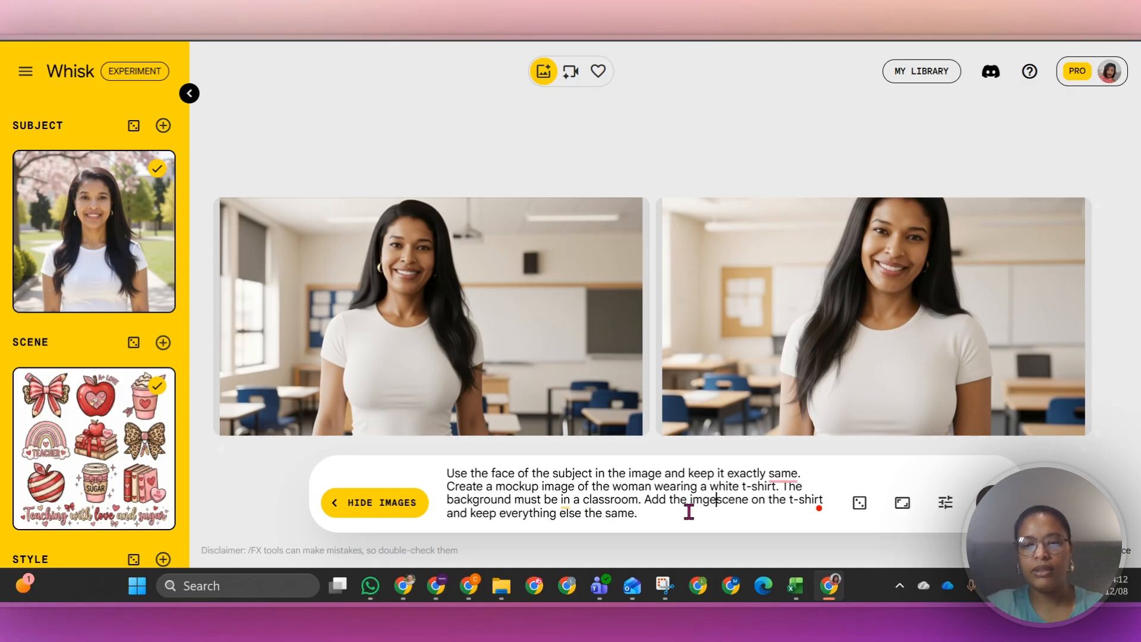
{"action": "key", "text": "BackSpace"}
{"action": "key", "text": "BackSpace"}
{"action": "type", "text": "age"}
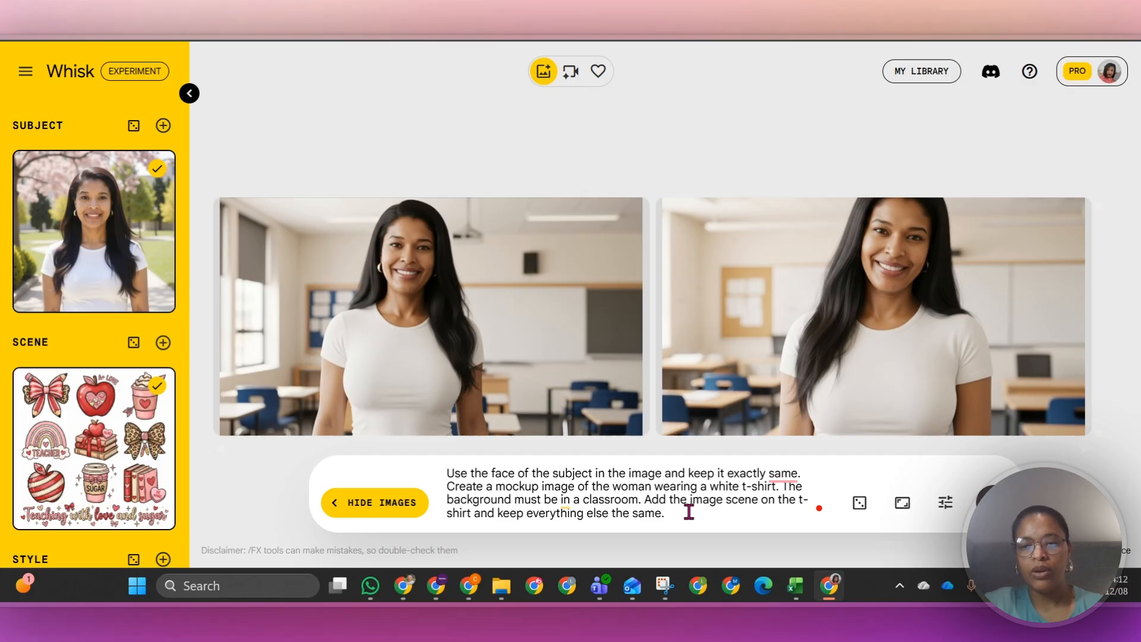
{"action": "left_click", "coordinate": [683, 517]}
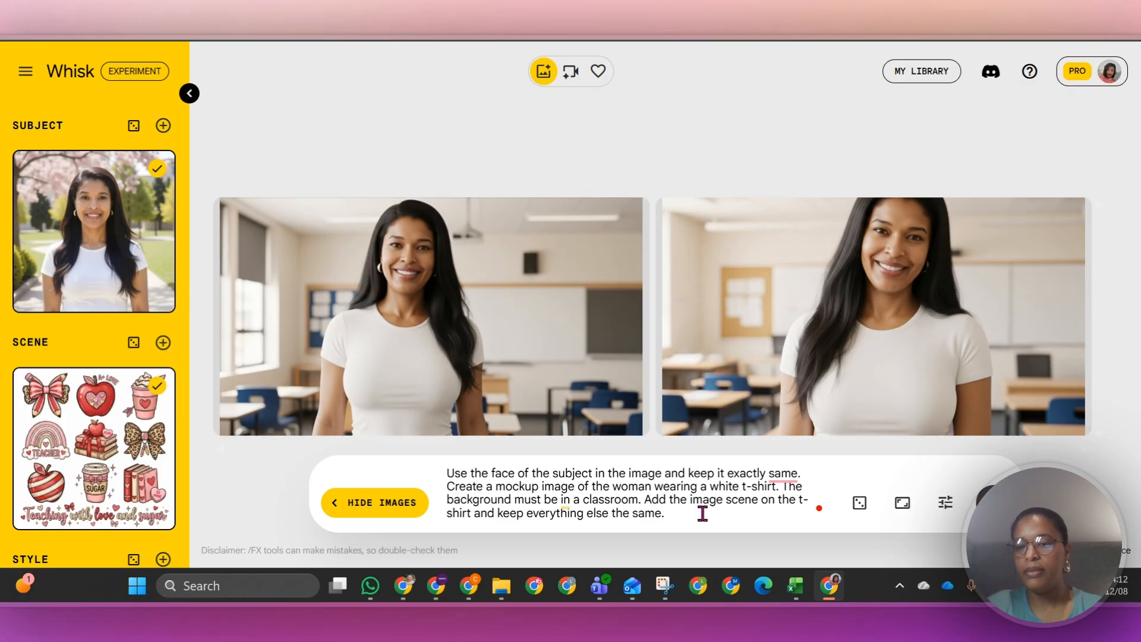
{"action": "key", "text": "Return"}
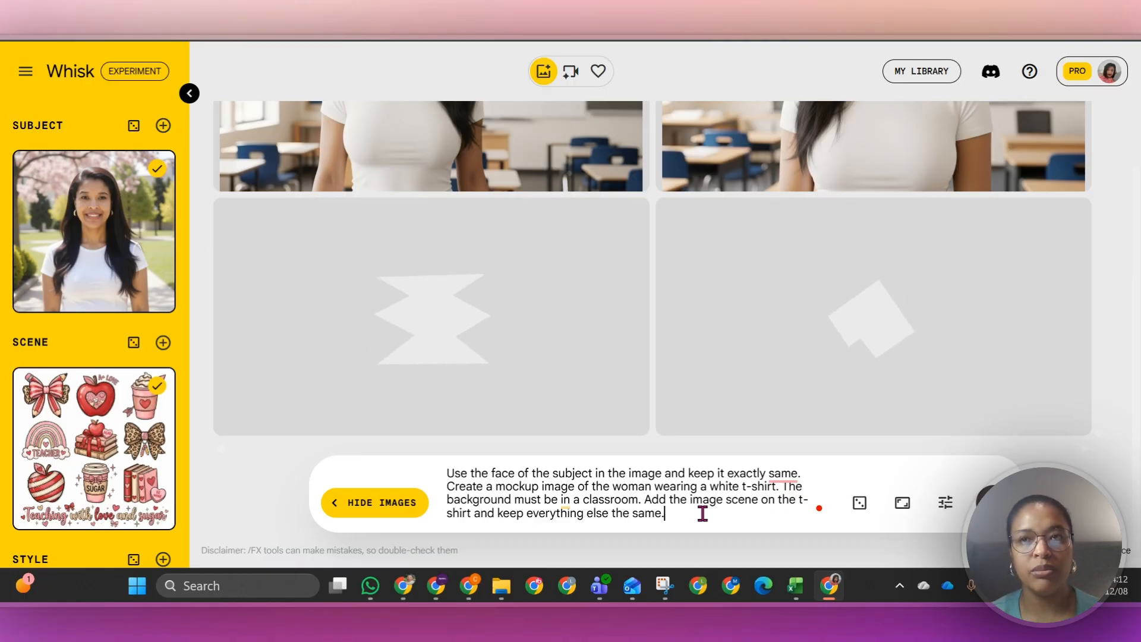
- Examine the first mockup showing the teacher design enlarged, close it and compare it with the earlier plain t-shirt images
{"action": "scroll", "coordinate": [743, 316], "scroll_direction": "up", "scroll_amount": 3}
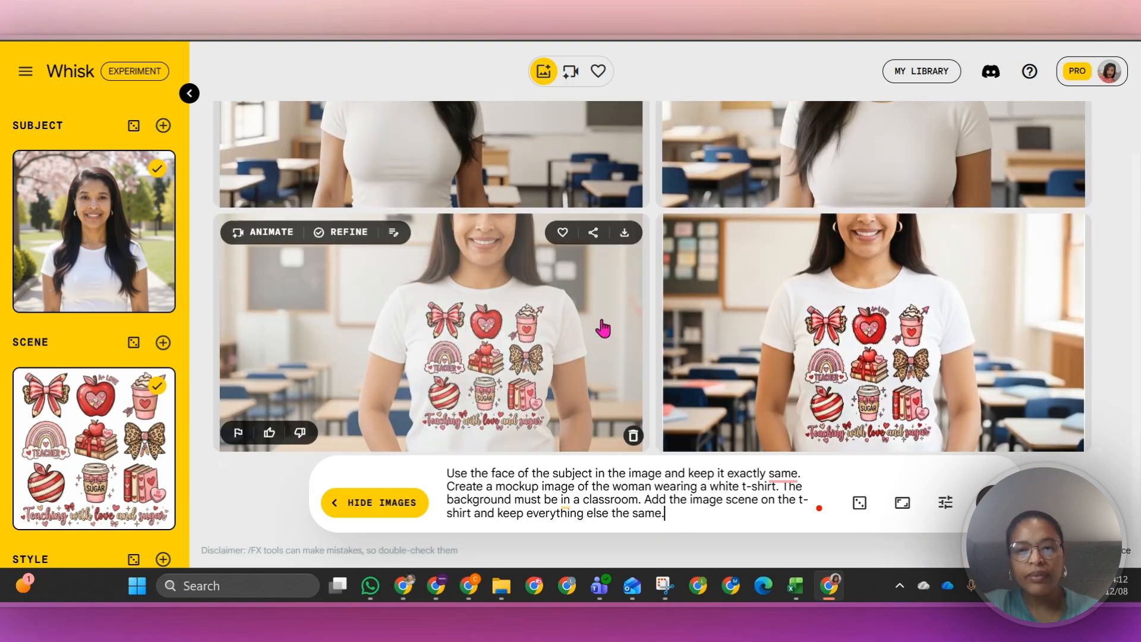
{"action": "left_click", "coordinate": [603, 328]}
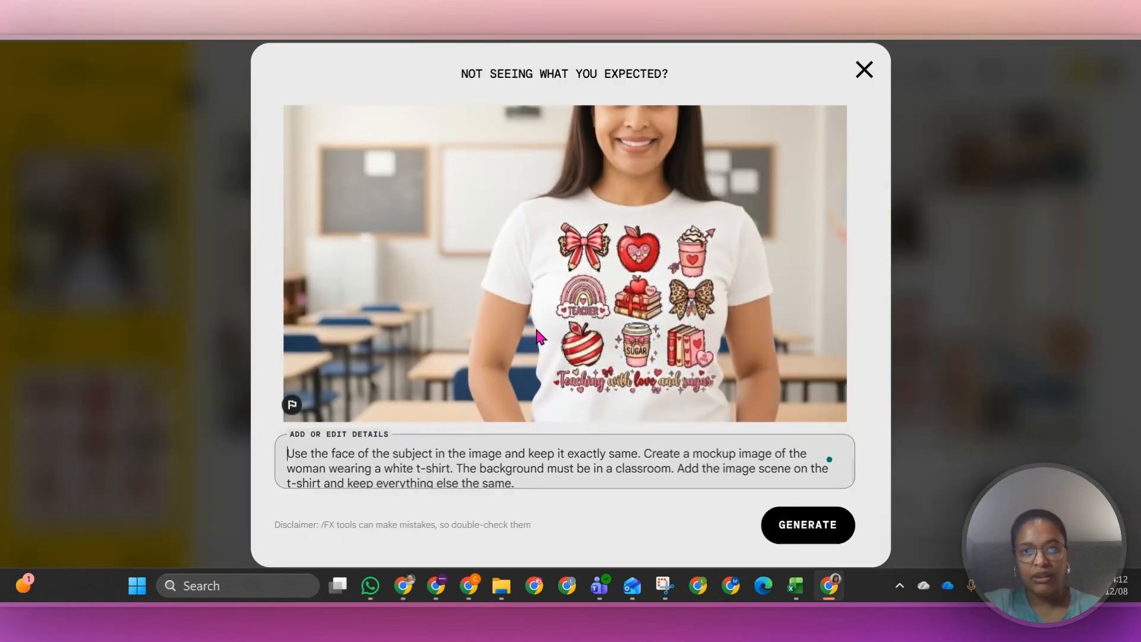
{"action": "left_click", "coordinate": [863, 70]}
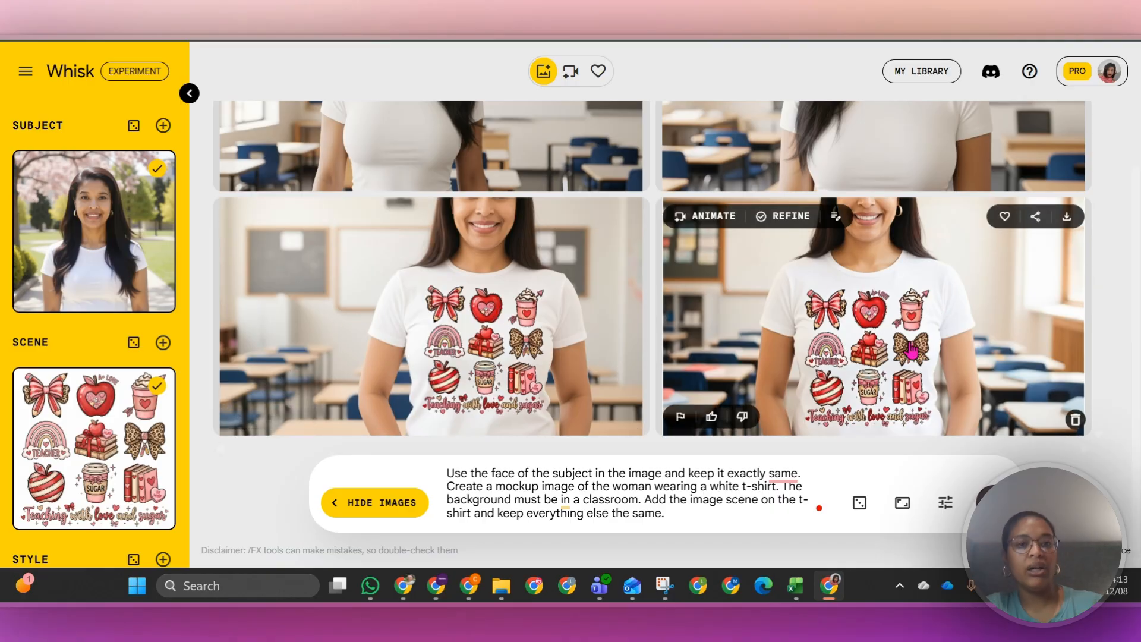
{"action": "scroll", "coordinate": [561, 313], "scroll_direction": "up", "scroll_amount": 3}
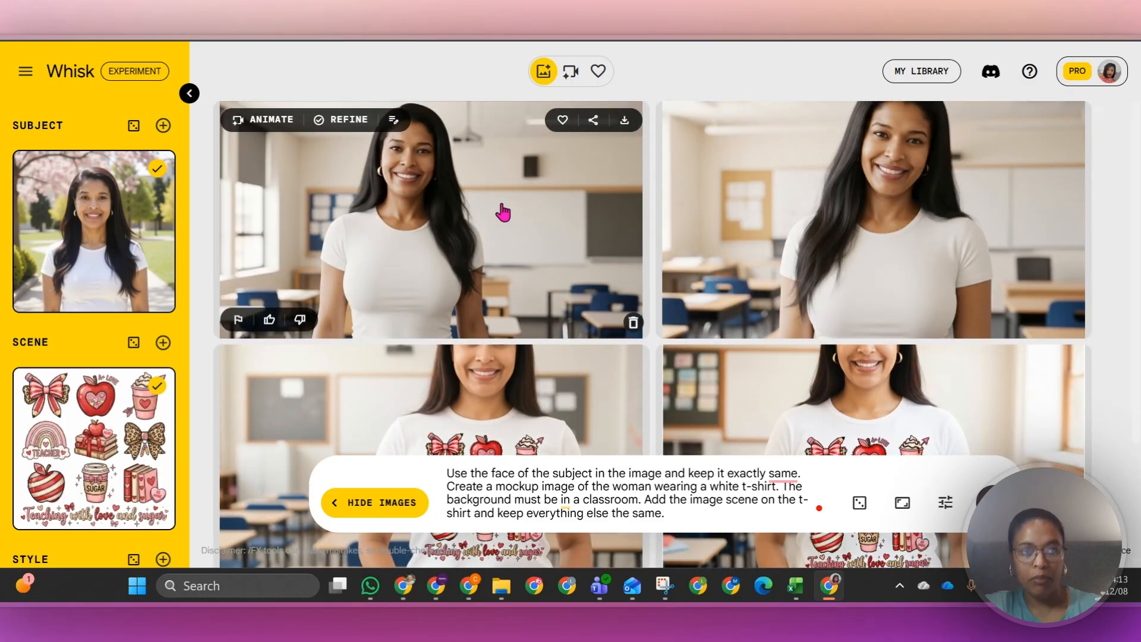
- Append "Do not cut off the face" to the prompt and generate another pair of images
{"action": "left_click", "coordinate": [682, 514]}
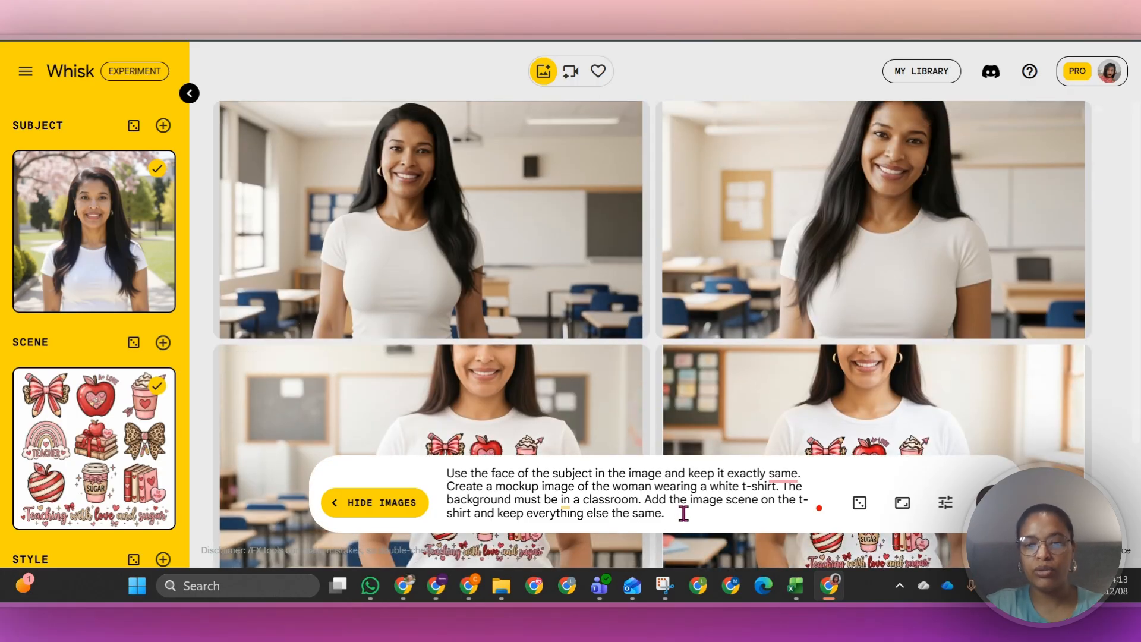
{"action": "type", "text": "Do not cut off the face"}
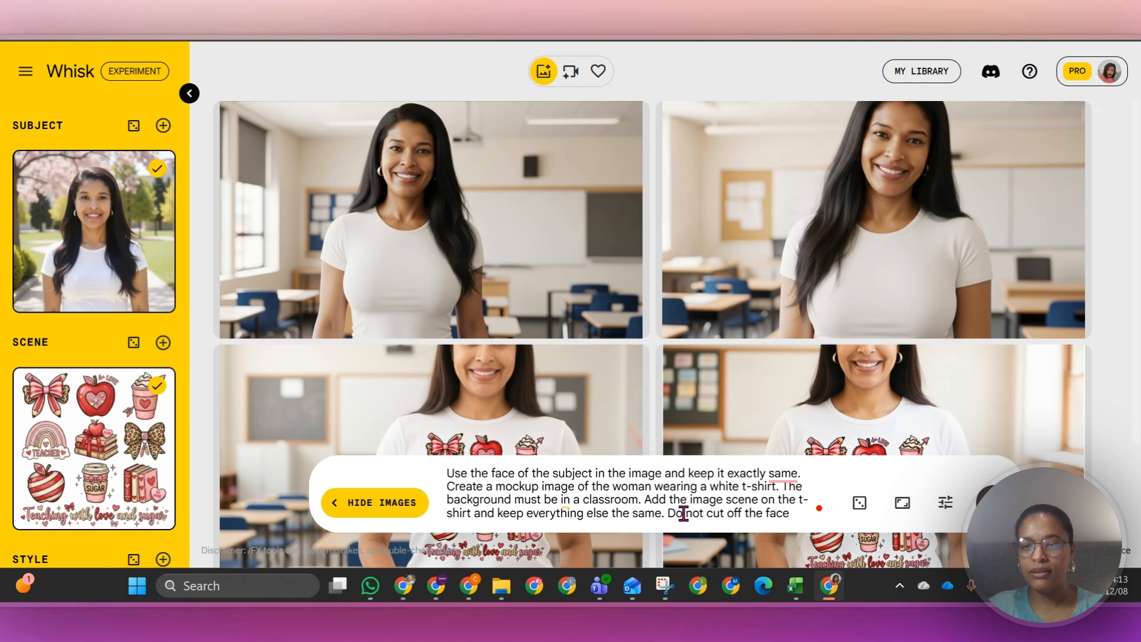
{"action": "key", "text": "Return"}
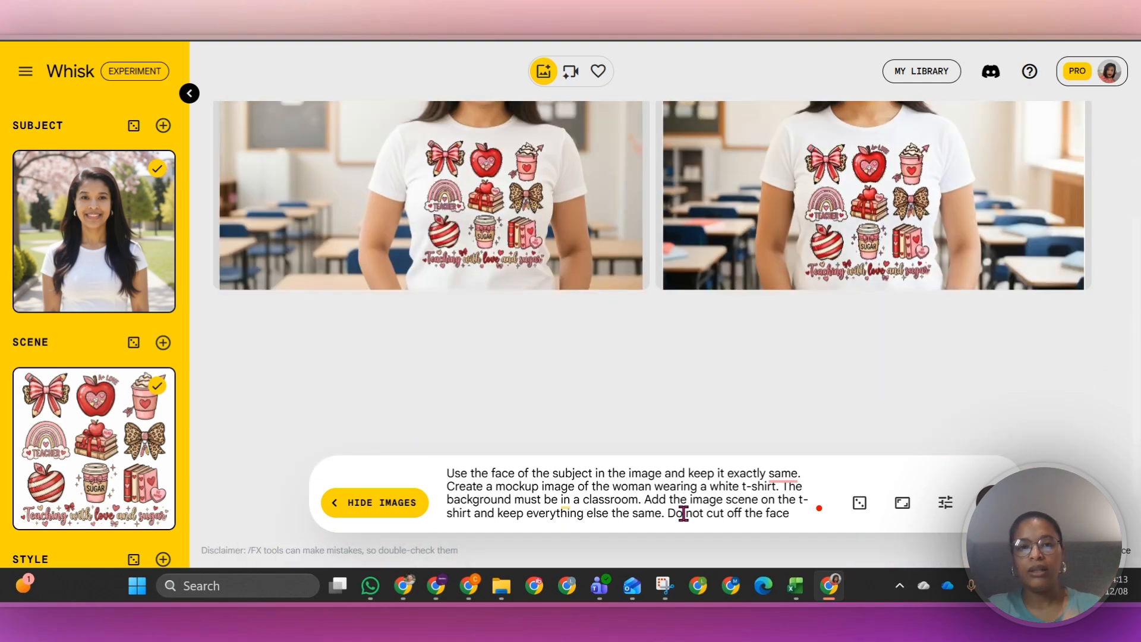
{"action": "scroll", "coordinate": [674, 262], "scroll_direction": "up", "scroll_amount": 2}
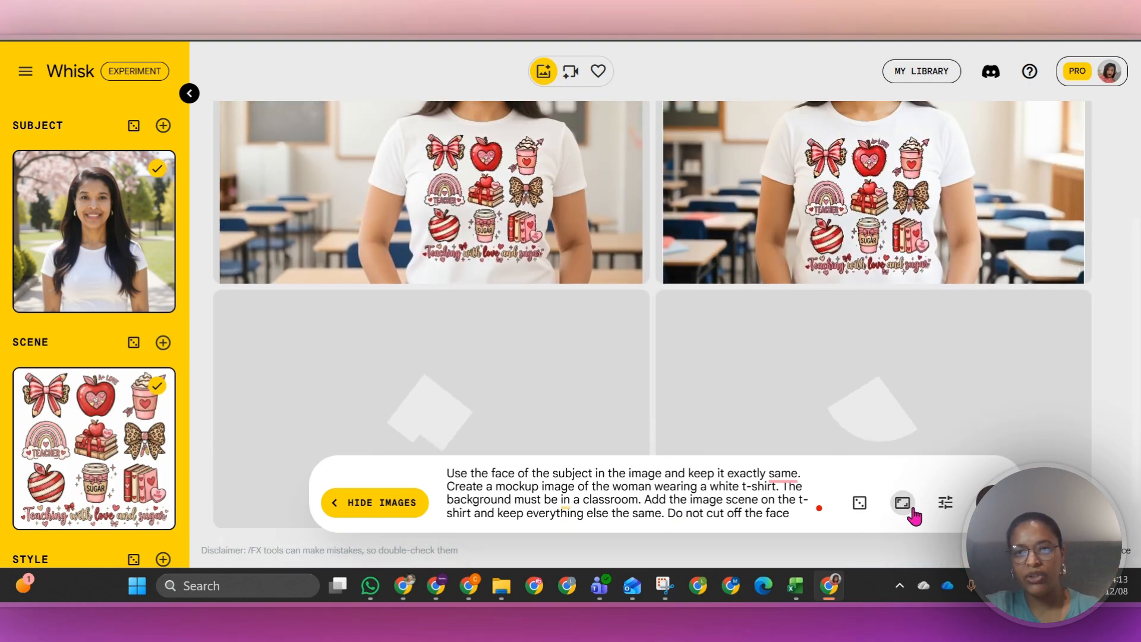
{"action": "scroll", "coordinate": [567, 305], "scroll_direction": "down", "scroll_amount": 2}
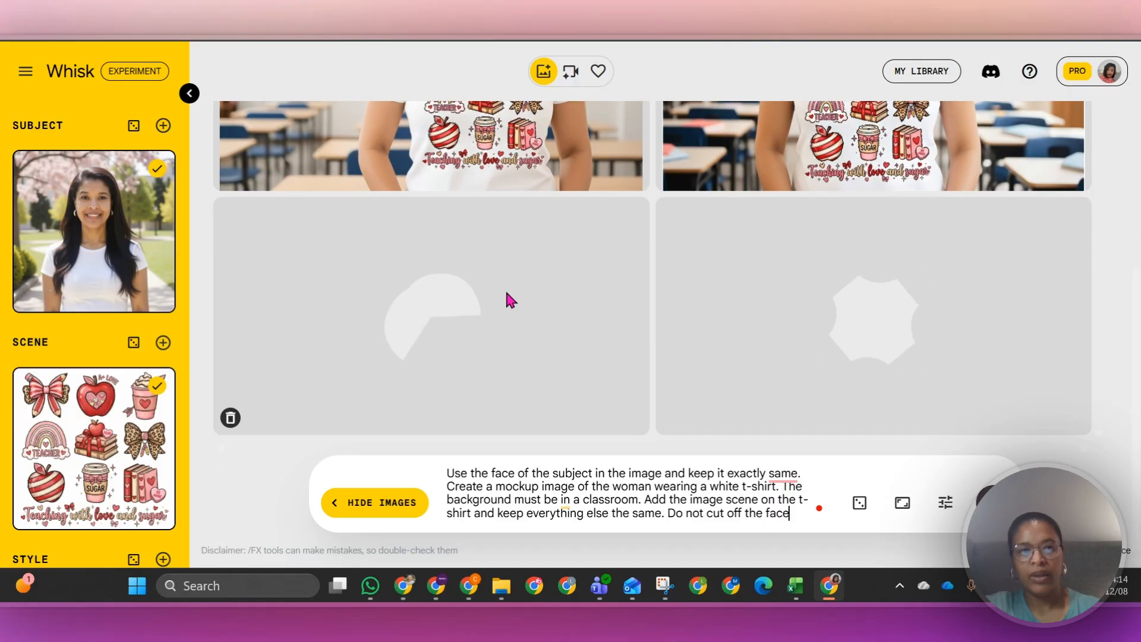
{"action": "mouse_move", "coordinate": [134, 198]}
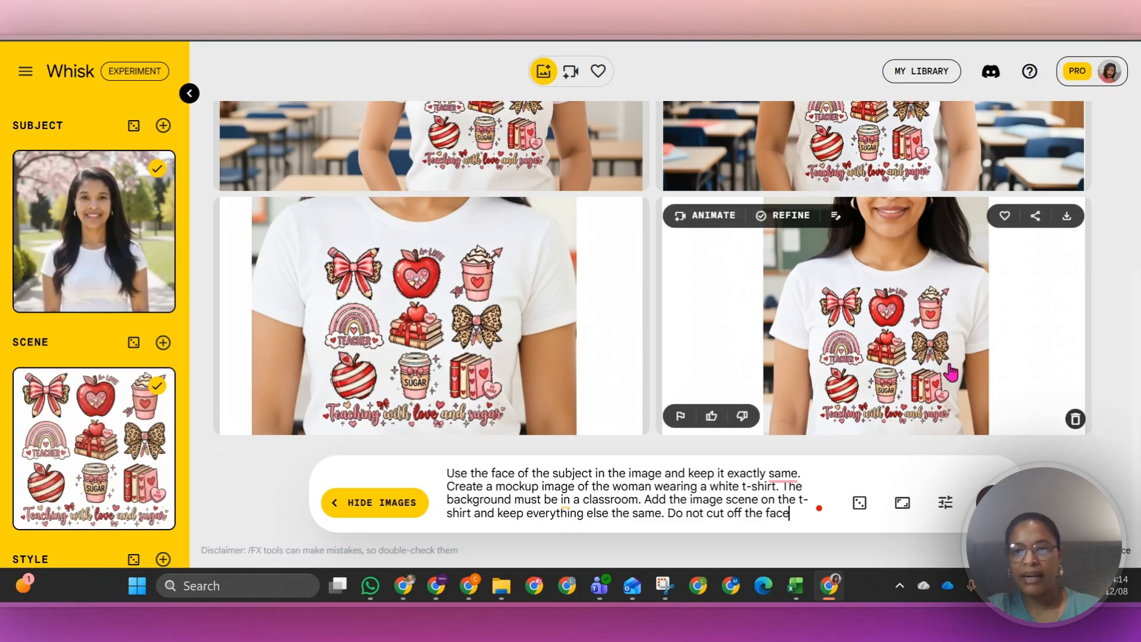
- Set the aspect ratio to 1:1 square and generate the mockups again with the same prompt
{"action": "left_click", "coordinate": [903, 505]}
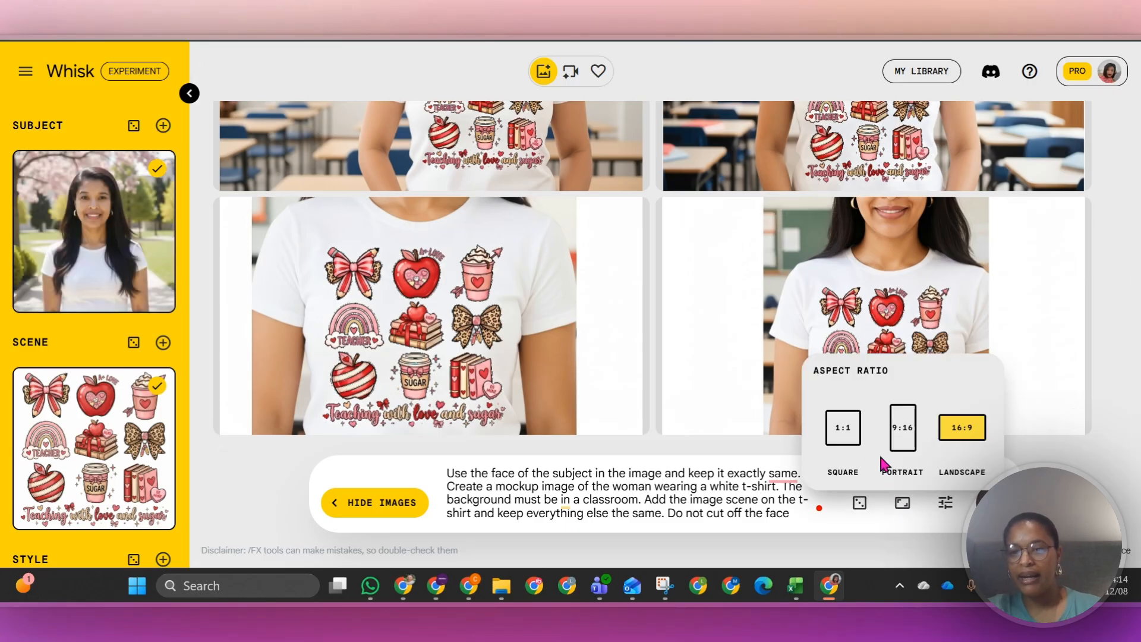
{"action": "left_click", "coordinate": [844, 437]}
{"action": "left_click", "coordinate": [968, 510]}
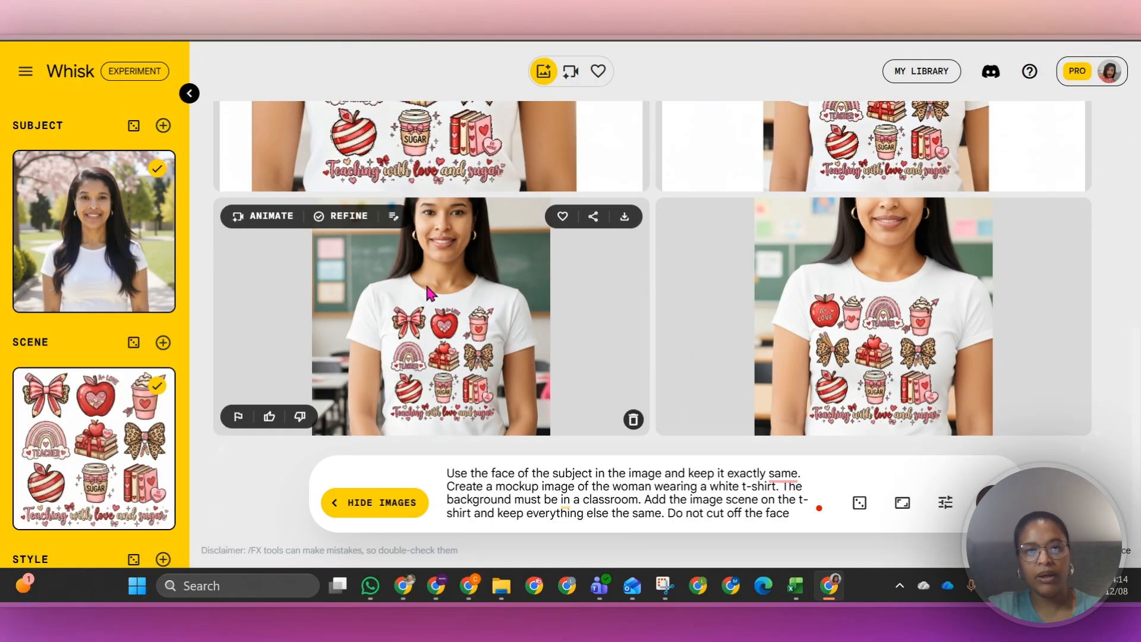
- Insert "With her full face in the image." at the start of the prompt and generate another pair of mockups
{"action": "left_click", "coordinate": [429, 292]}
{"action": "left_click", "coordinate": [863, 69]}
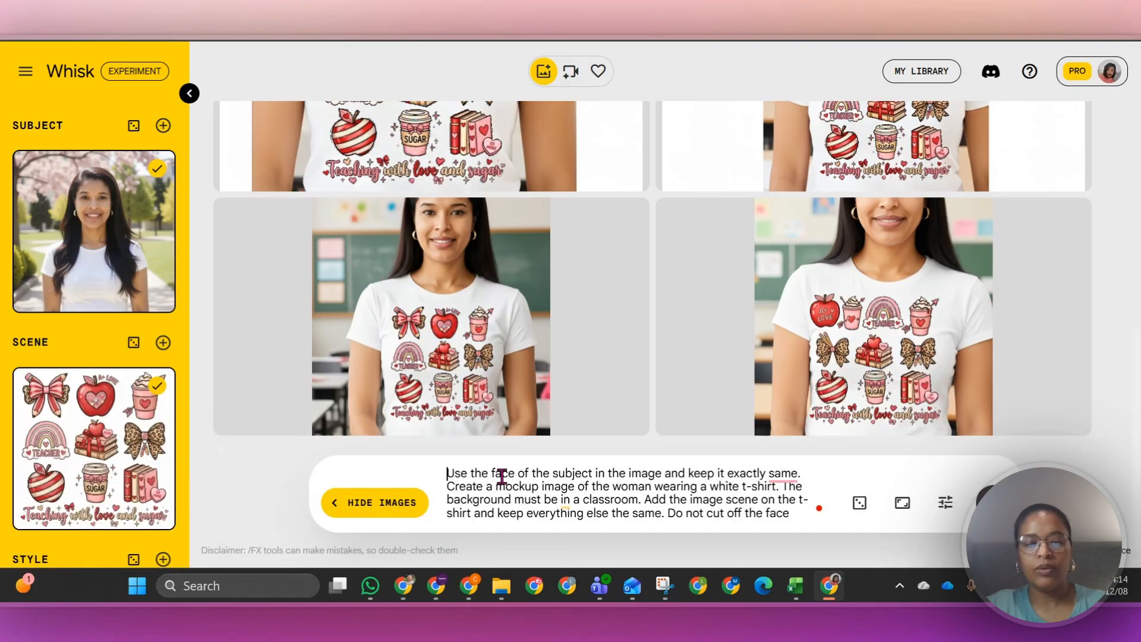
{"action": "type", "text": "With her f"}
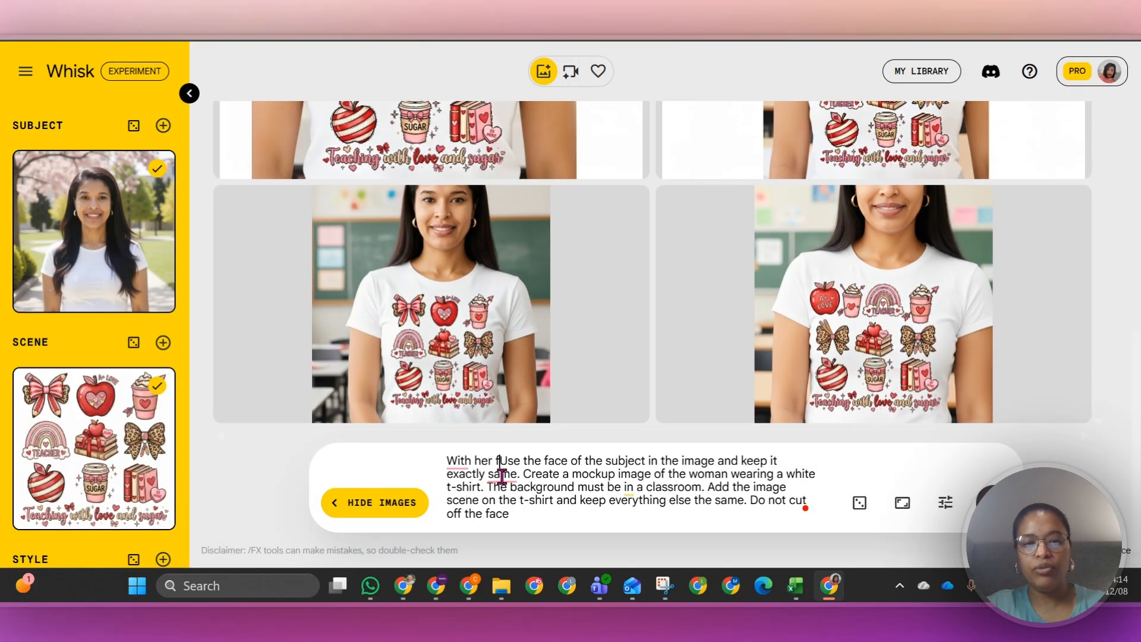
{"action": "type", "text": "ull face in"}
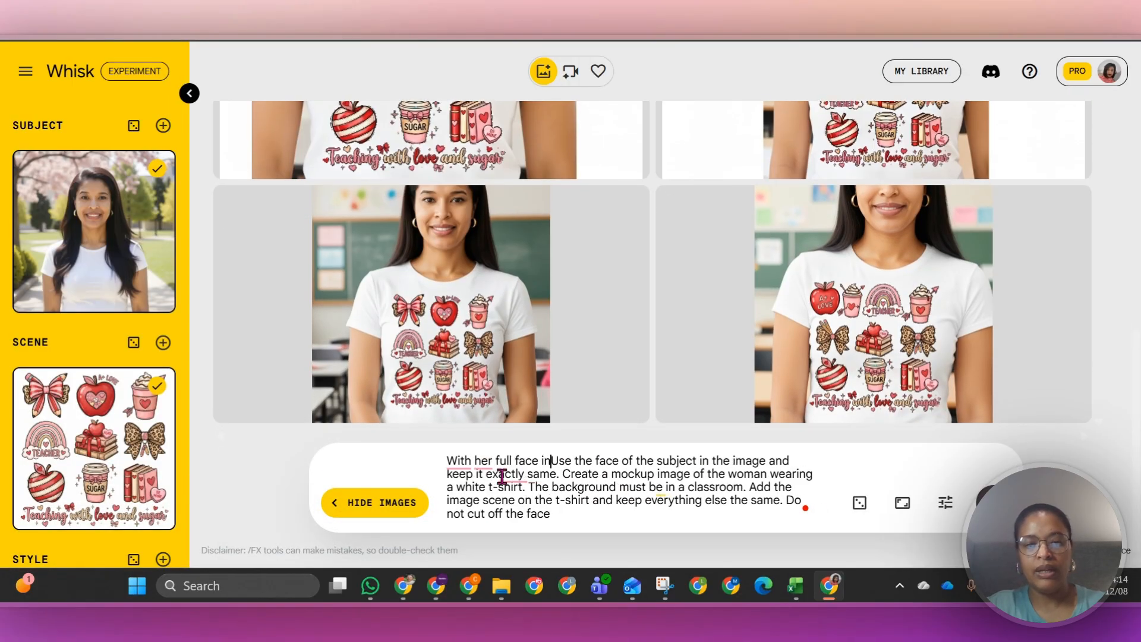
{"action": "type", "text": " the imge."}
{"action": "key", "text": "BackSpace"}
{"action": "key", "text": "BackSpace"}
{"action": "key", "text": "BackSpace"}
{"action": "key", "text": "BackSpace"}
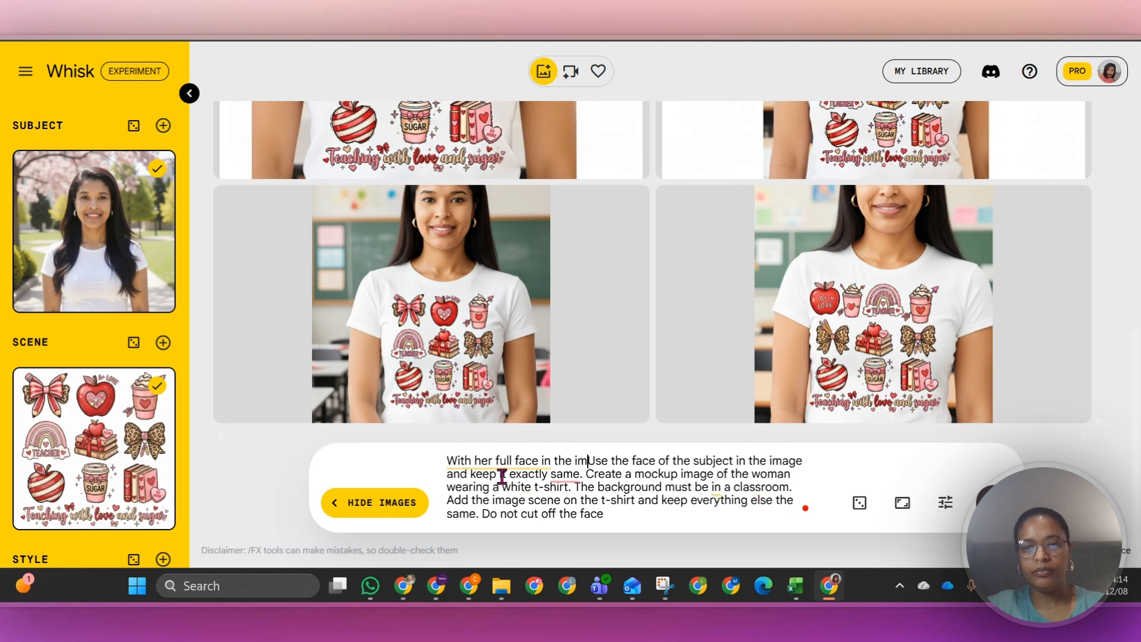
{"action": "type", "text": "age"}
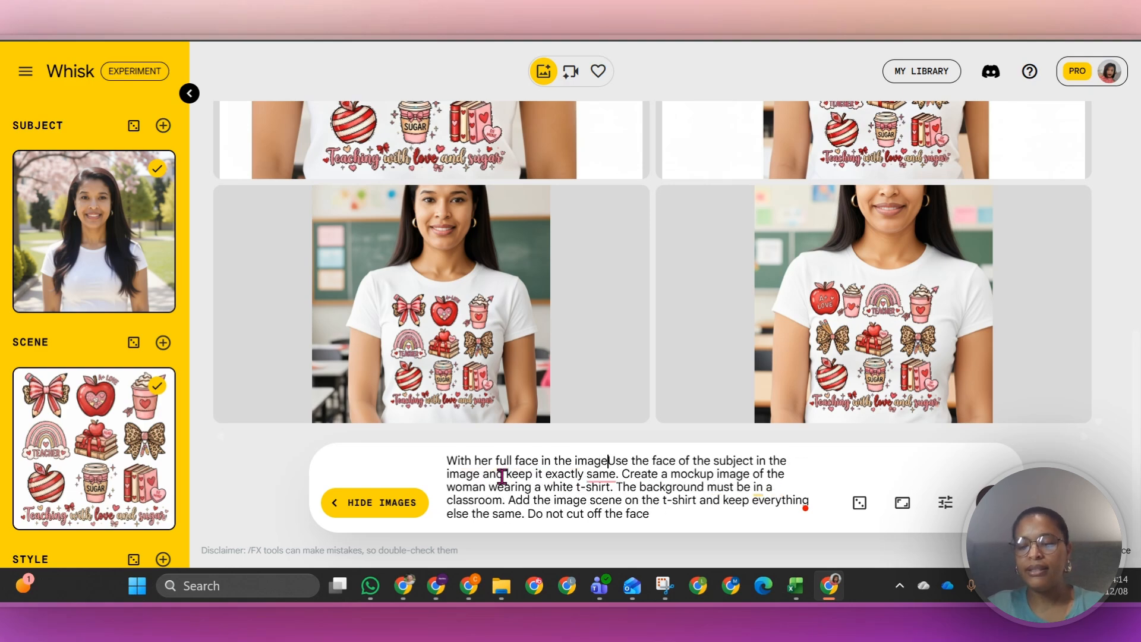
{"action": "type", "text": "."}
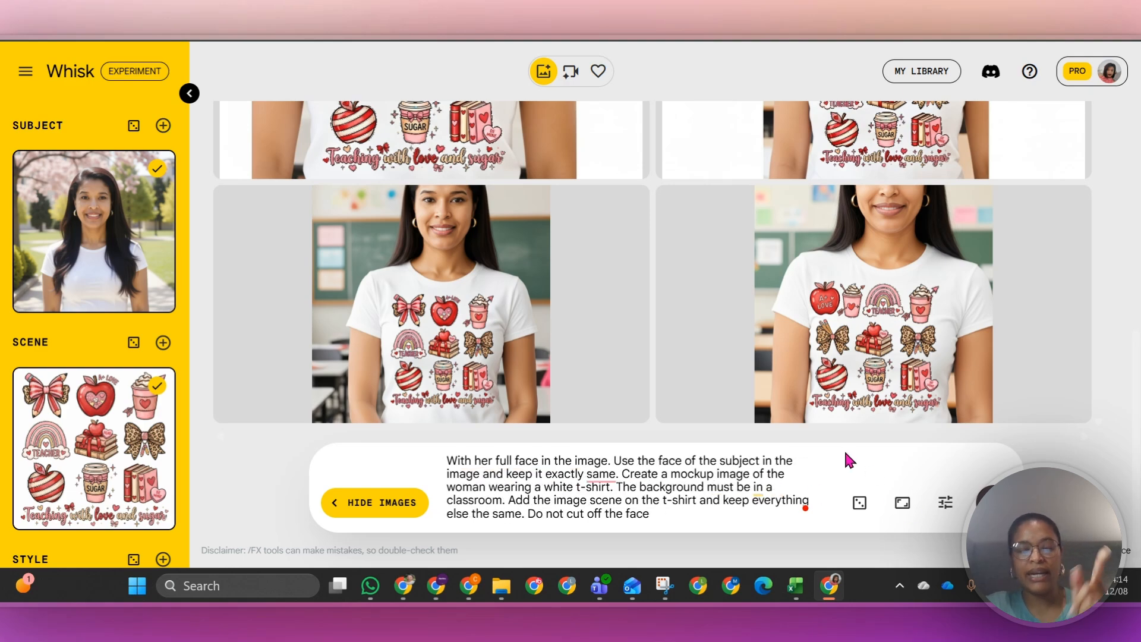
{"action": "left_click", "coordinate": [993, 503]}
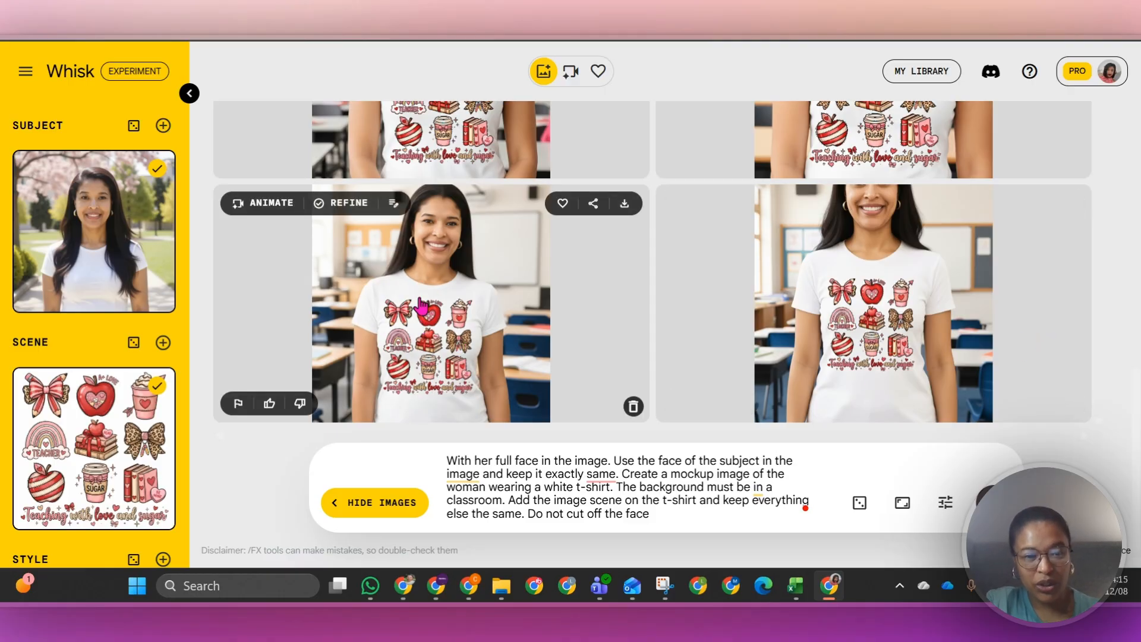
- Refine the first full-face mockup by appending "Add clear reading glasses and change her earings to heart shaped ones" to its details and generate it
{"action": "left_click", "coordinate": [426, 371]}
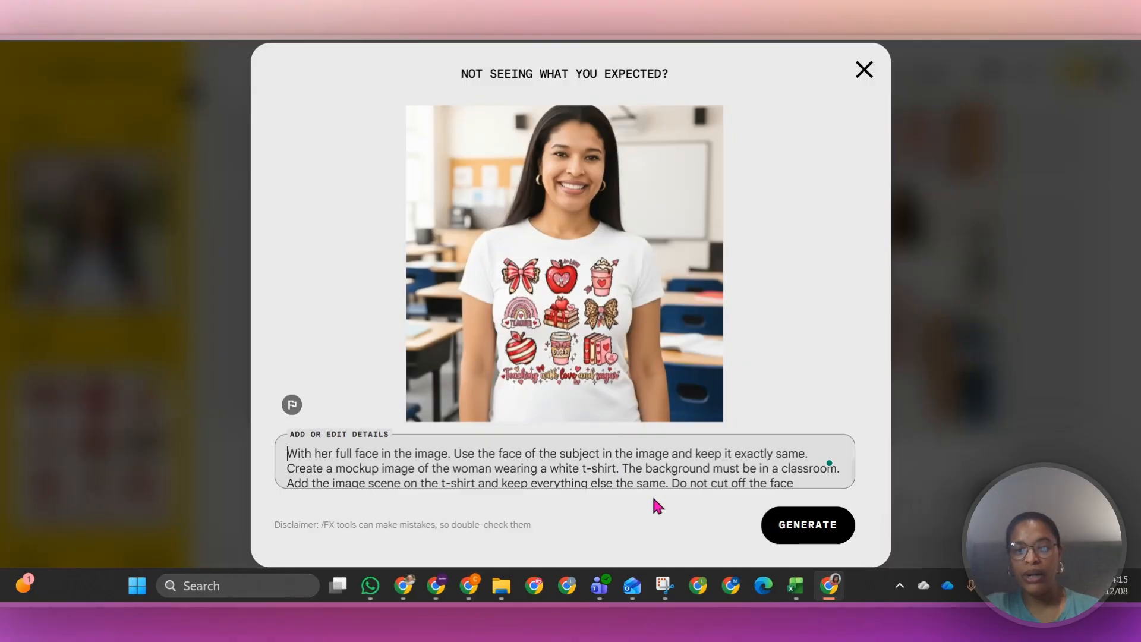
{"action": "left_click", "coordinate": [814, 469]}
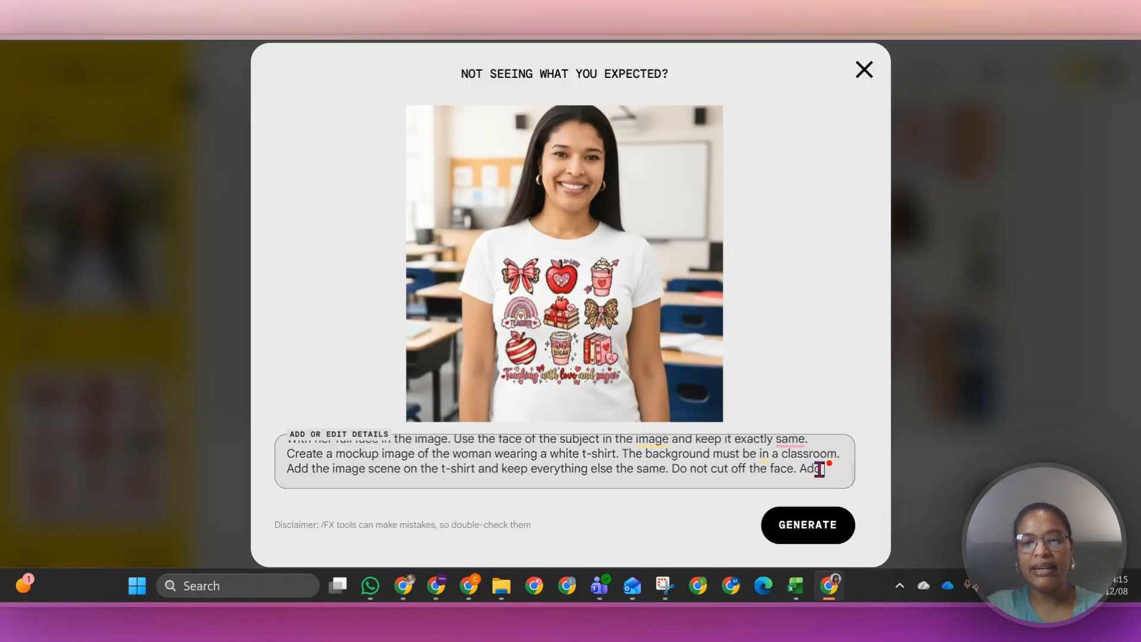
{"action": "type", "text": "Add clea"}
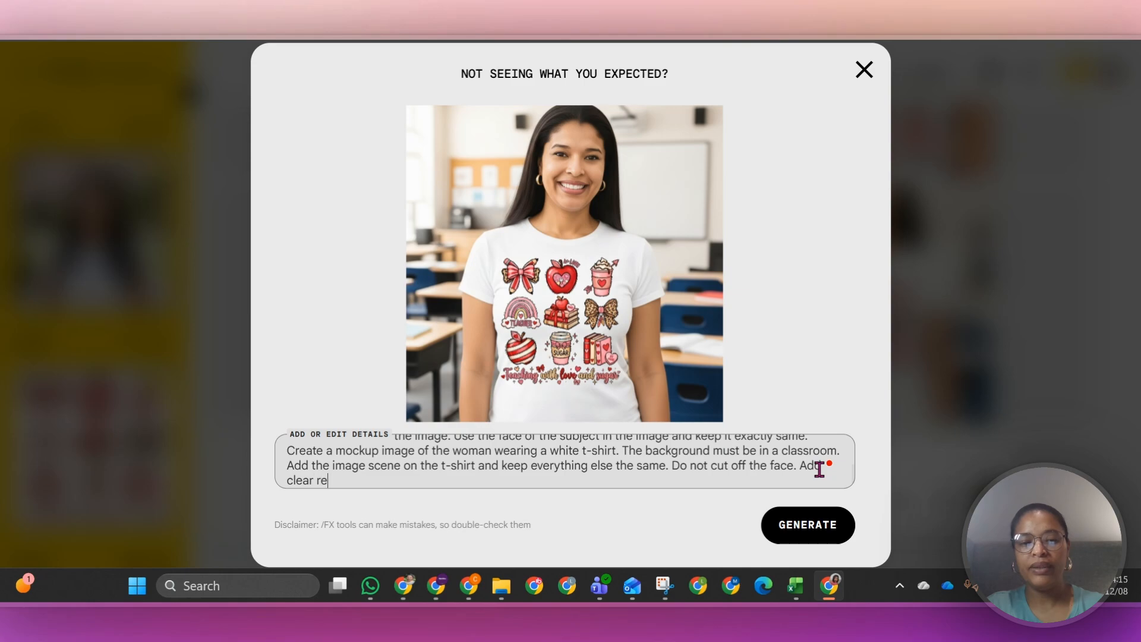
{"action": "type", "text": "r reading glasses and"}
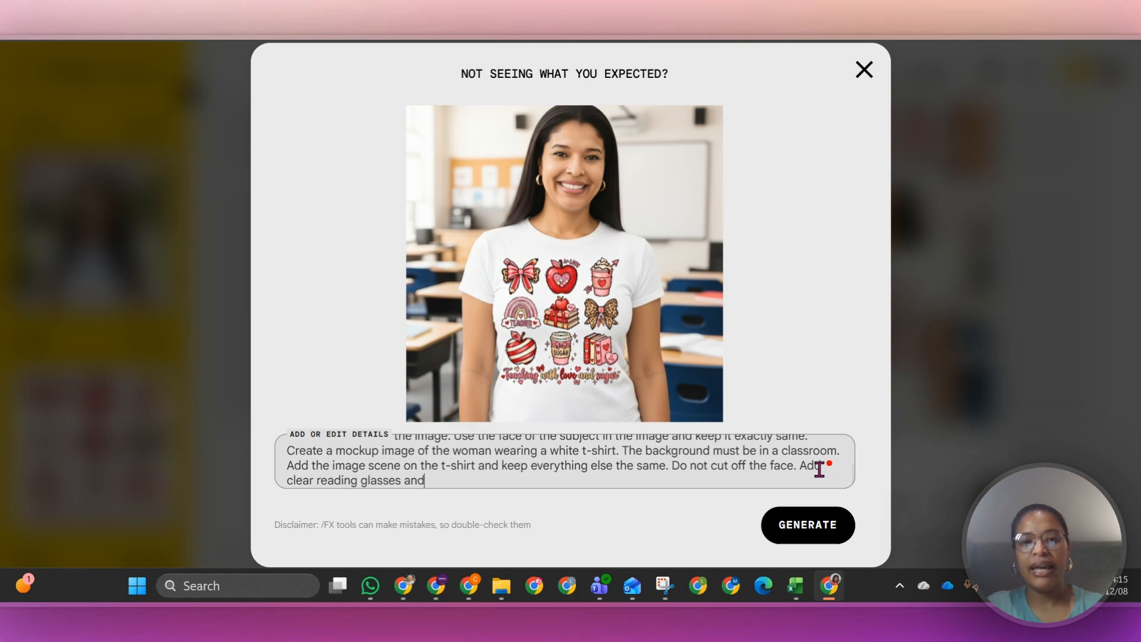
{"action": "type", "text": " change her earings to heart shaped ones"}
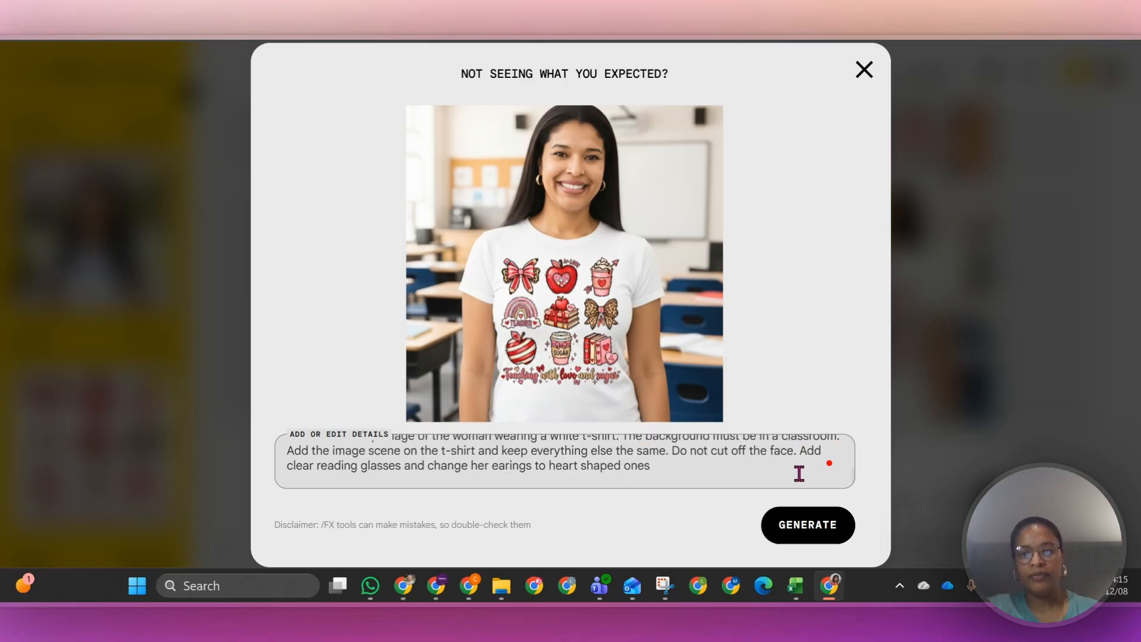
{"action": "left_click", "coordinate": [791, 525]}
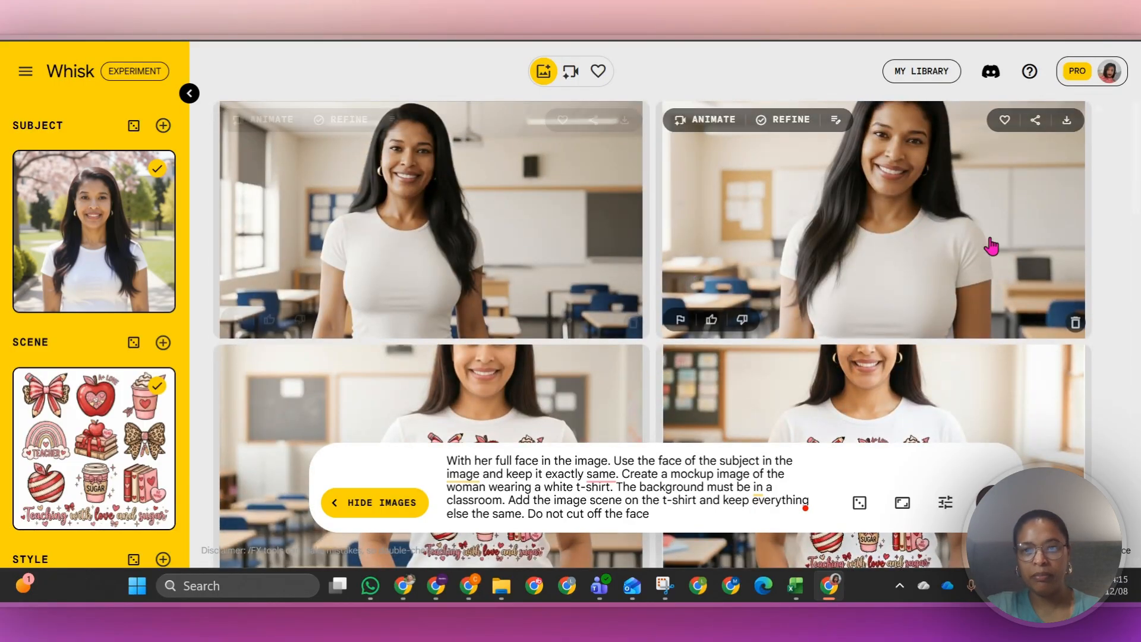
- Compare the generated mockups from the earliest to the newest, and examine the refined one's glasses, earrings and edit details enlarged
{"action": "scroll", "coordinate": [453, 276], "scroll_direction": "down", "scroll_amount": 4}
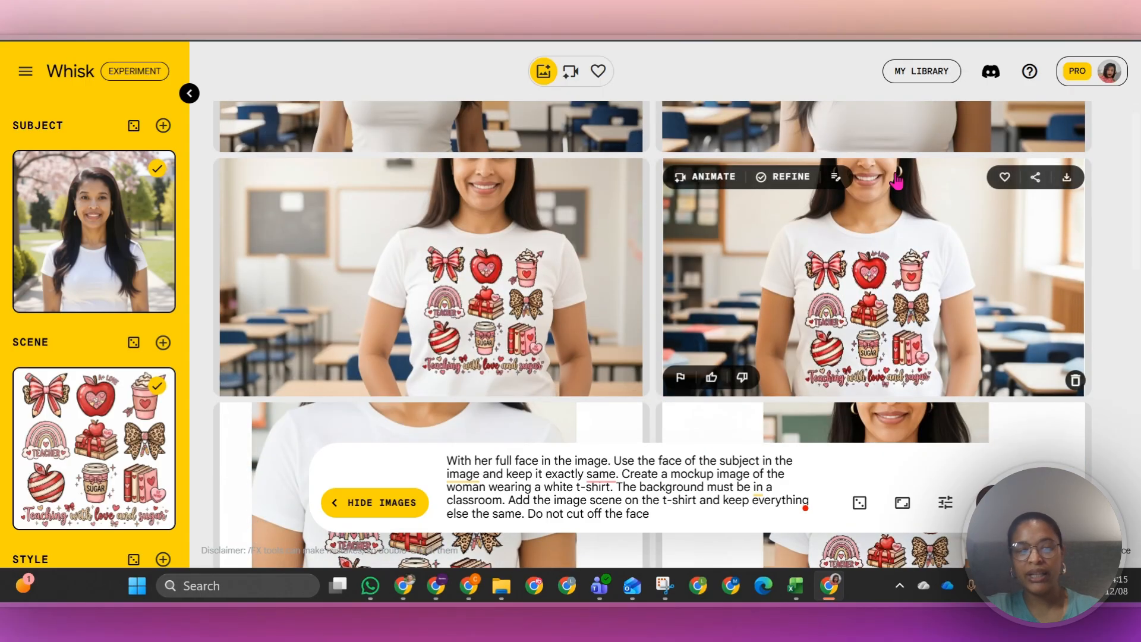
{"action": "scroll", "coordinate": [455, 235], "scroll_direction": "down", "scroll_amount": 4}
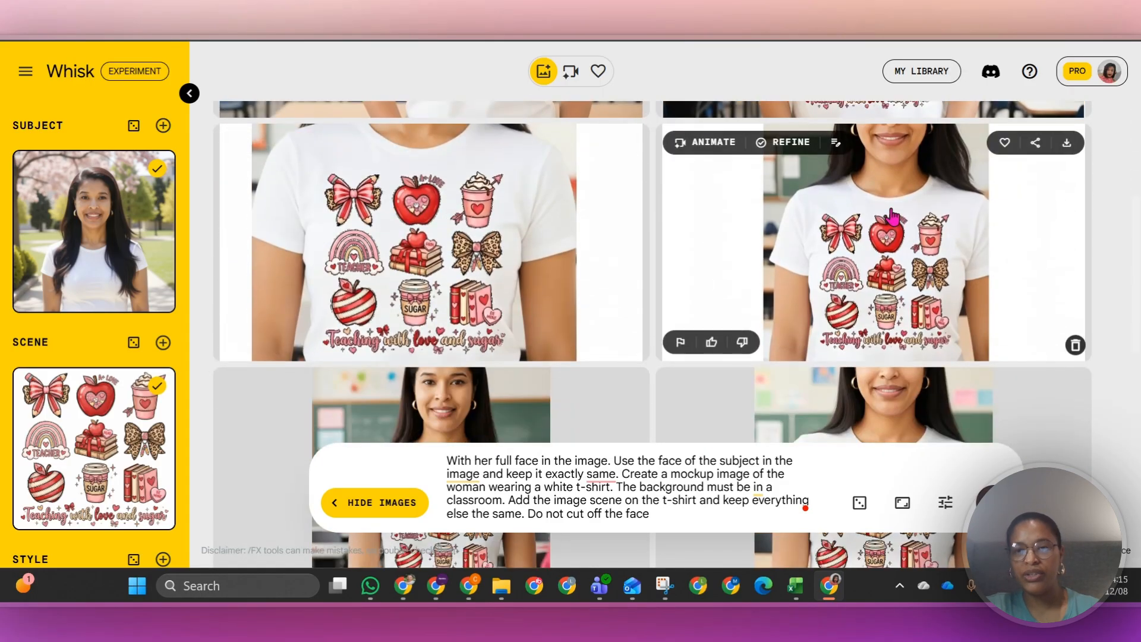
{"action": "scroll", "coordinate": [642, 268], "scroll_direction": "down", "scroll_amount": 4}
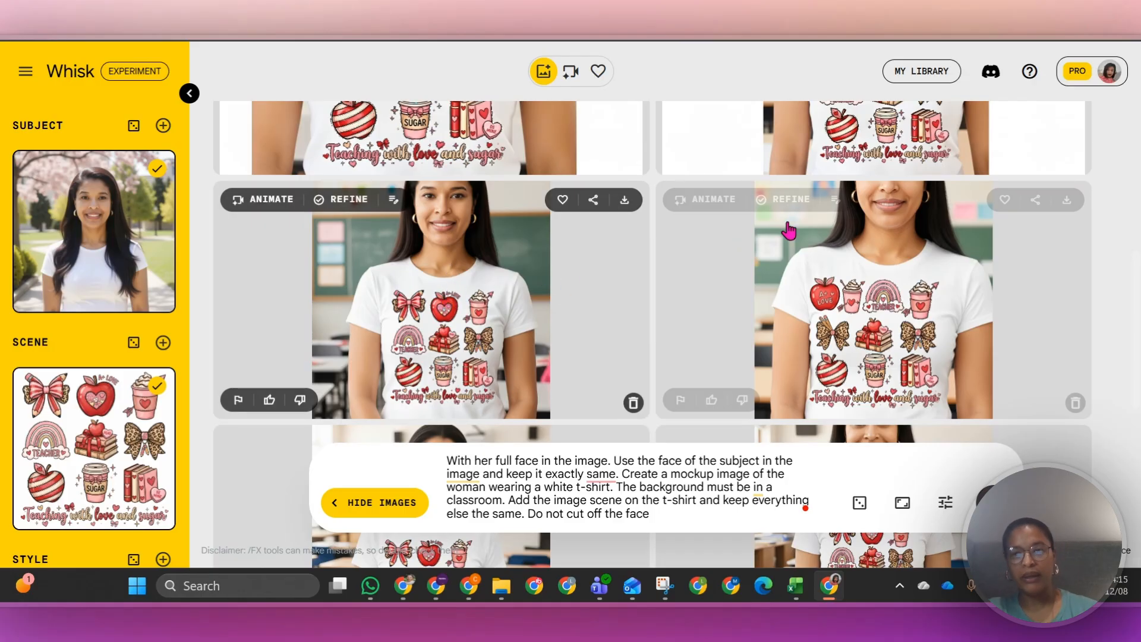
{"action": "scroll", "coordinate": [784, 232], "scroll_direction": "down", "scroll_amount": 4}
{"action": "scroll", "coordinate": [428, 267], "scroll_direction": "down", "scroll_amount": 4}
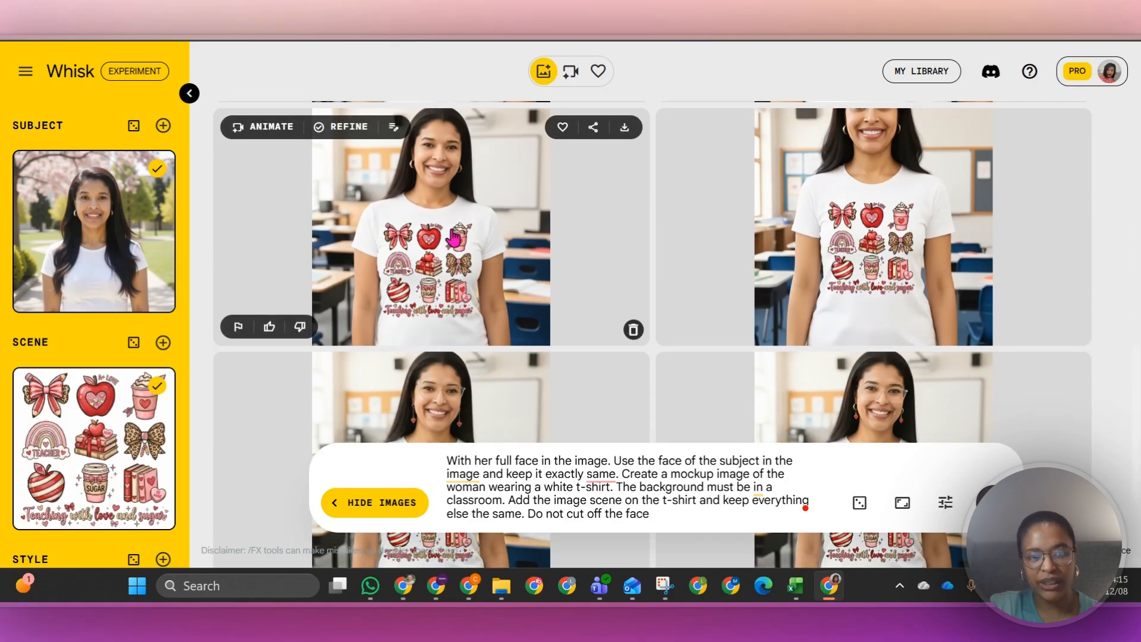
{"action": "left_click", "coordinate": [468, 337]}
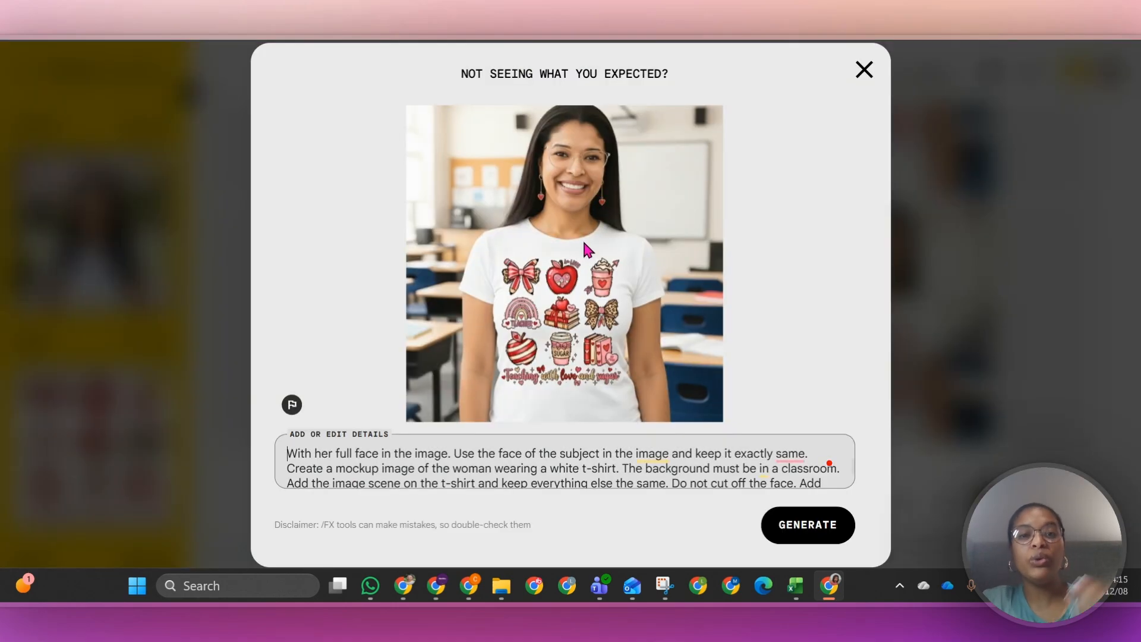
{"action": "left_click", "coordinate": [865, 70]}
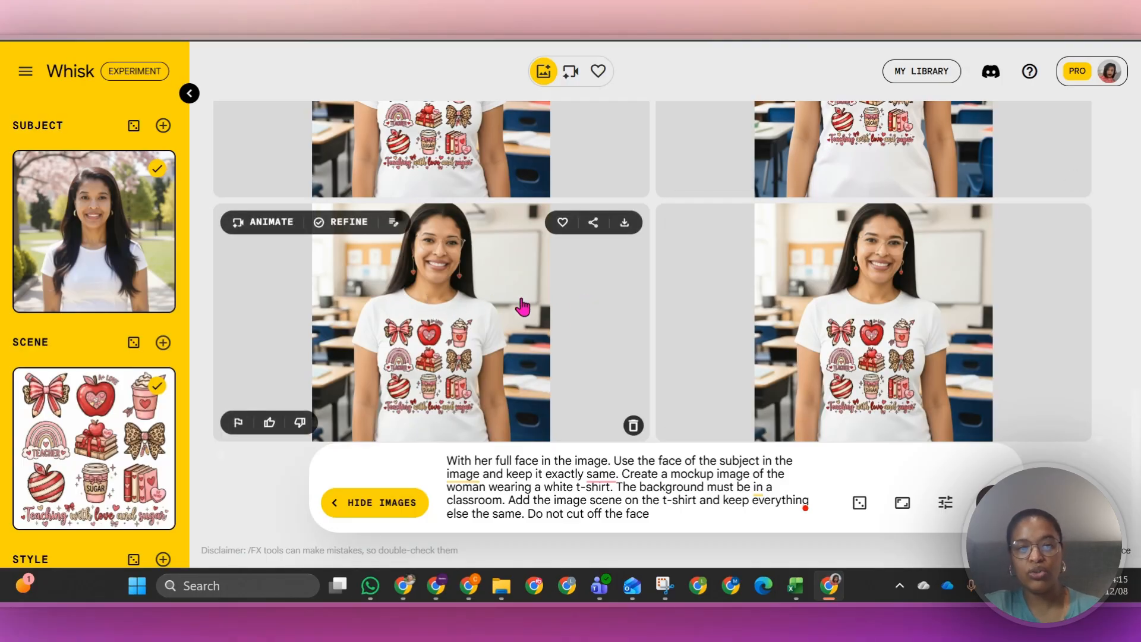
{"action": "left_click", "coordinate": [480, 324]}
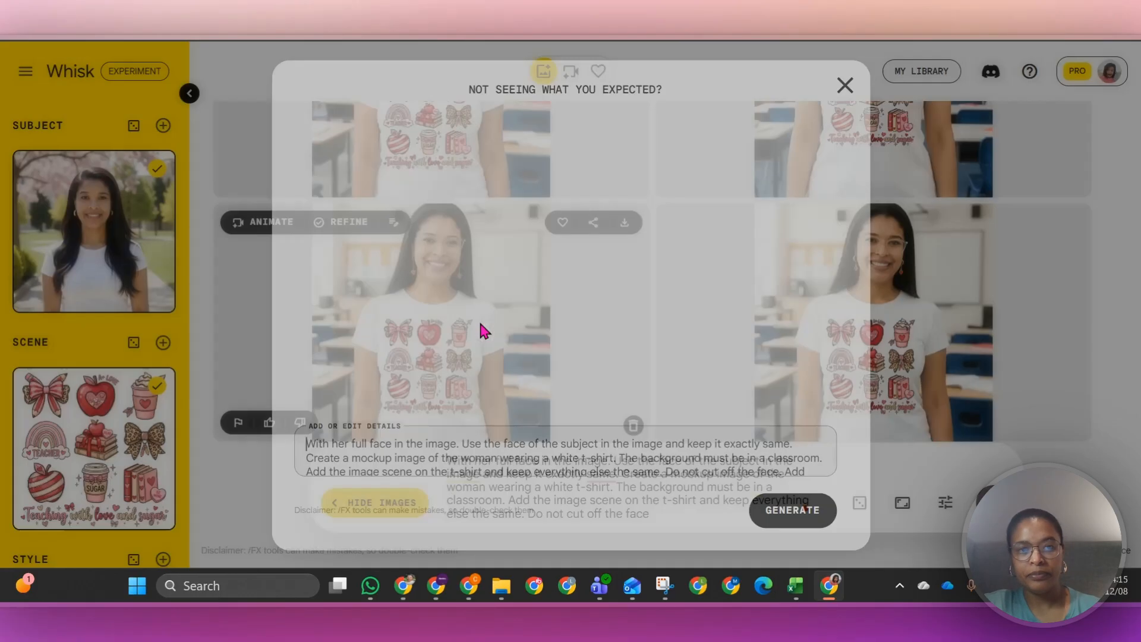
{"action": "scroll", "coordinate": [645, 443], "scroll_direction": "down", "scroll_amount": 2}
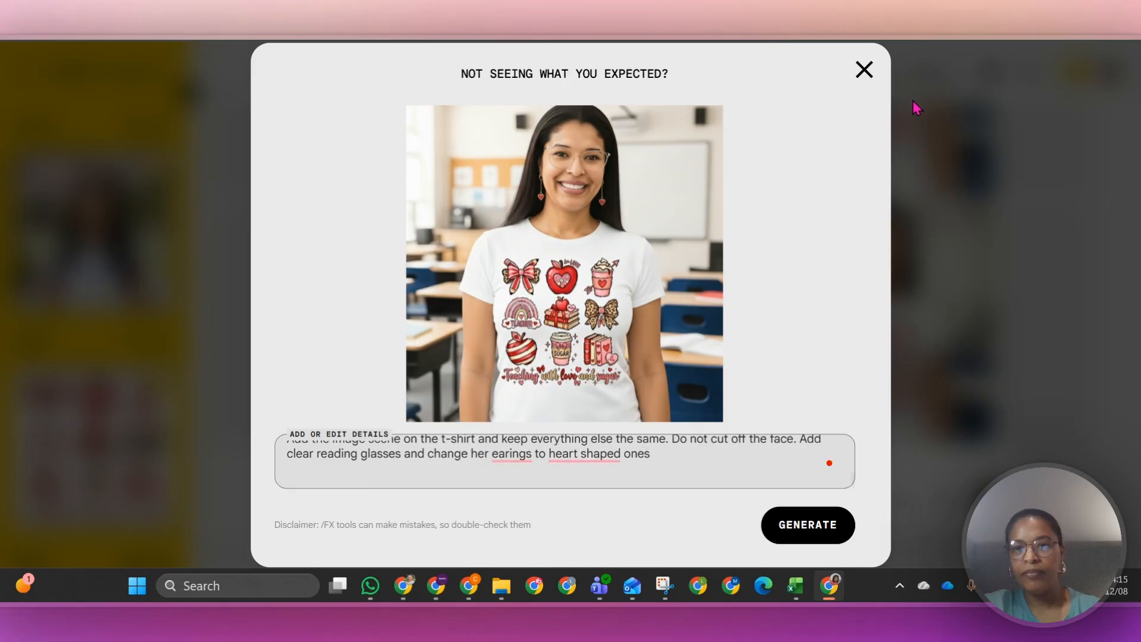
{"action": "left_click", "coordinate": [865, 70]}
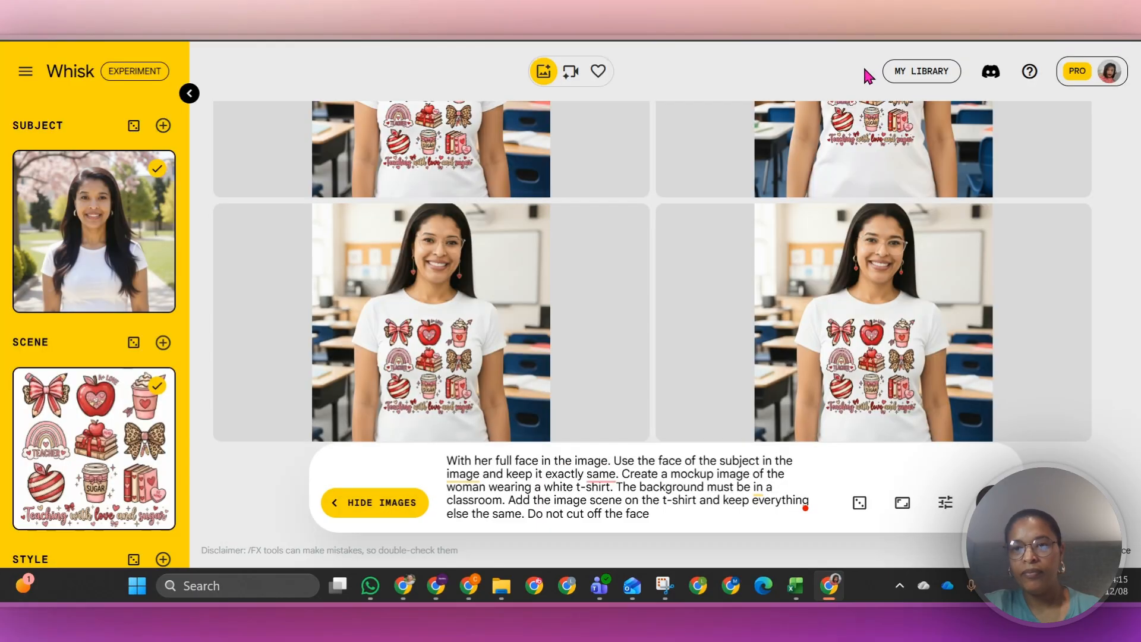
- Set the aspect ratio to 16:9 landscape and try to animate the first mockup with glasses and heart earrings
{"action": "left_click", "coordinate": [903, 503]}
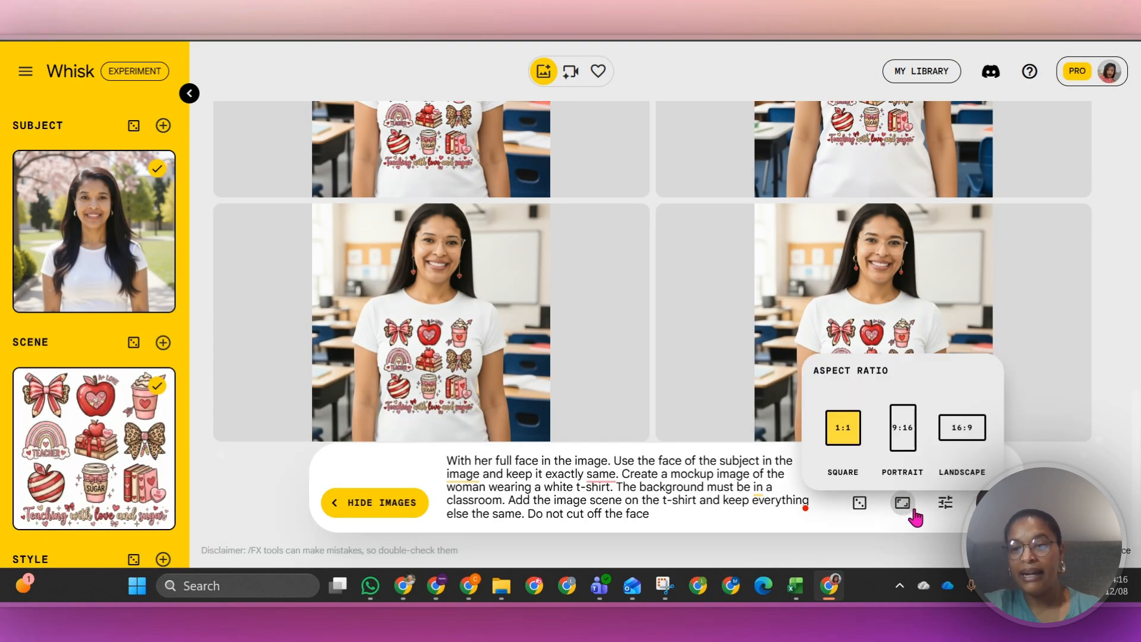
{"action": "left_click", "coordinate": [954, 437]}
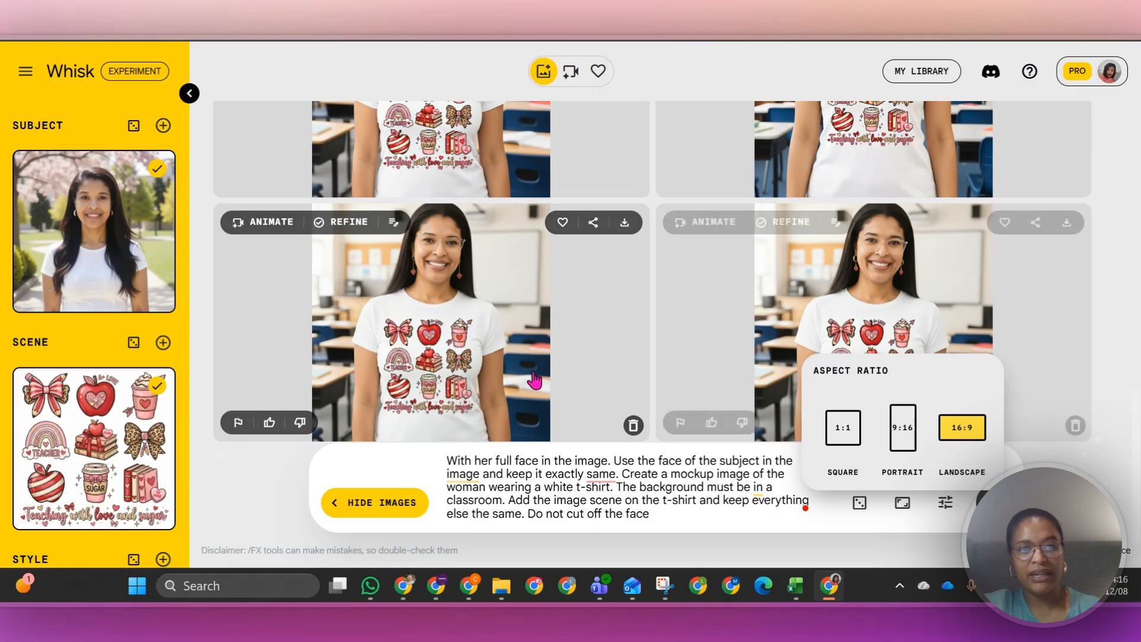
{"action": "left_click", "coordinate": [255, 222]}
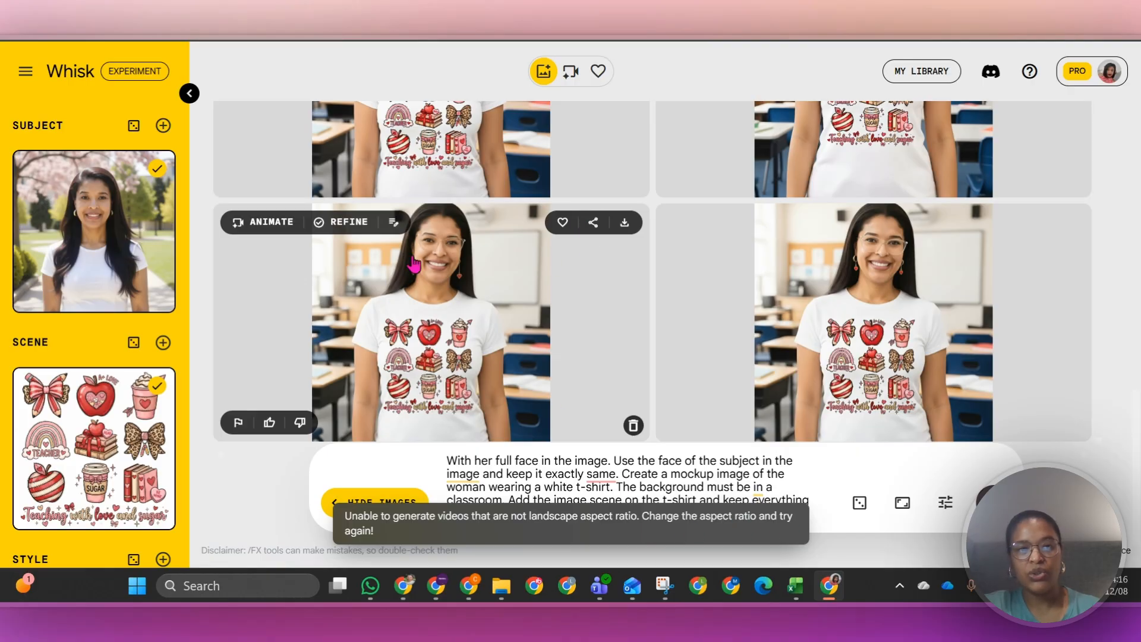
- Review the edit details of the square mockup with glasses, close them and generate a new pair from the prompt in 16:9 landscape
{"action": "left_click", "coordinate": [392, 223]}
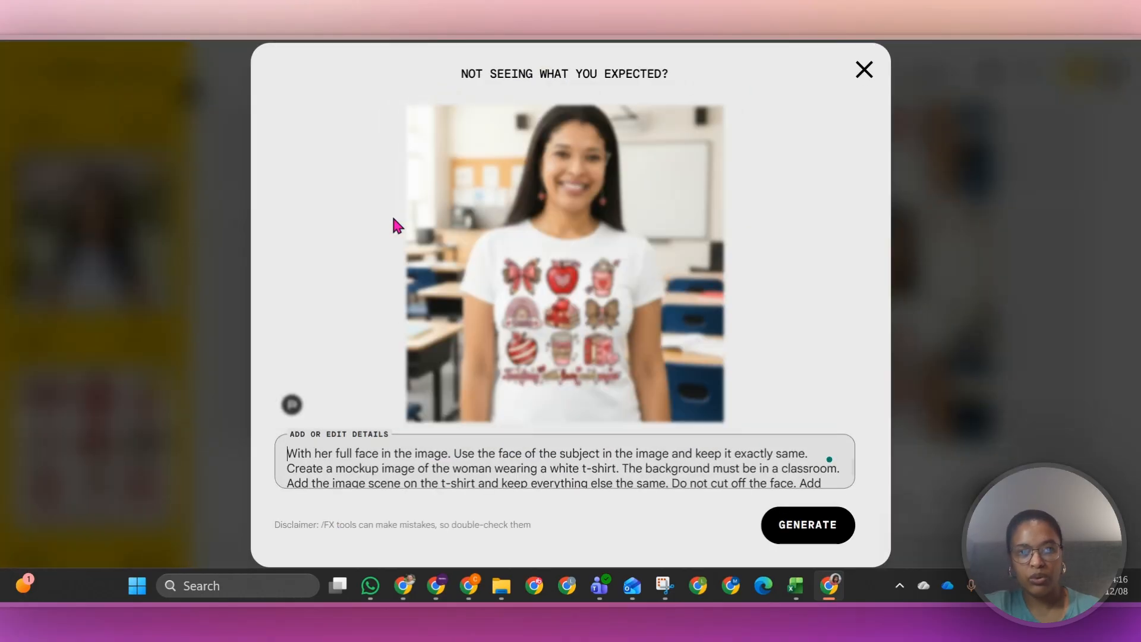
{"action": "scroll", "coordinate": [589, 451], "scroll_direction": "down", "scroll_amount": 2}
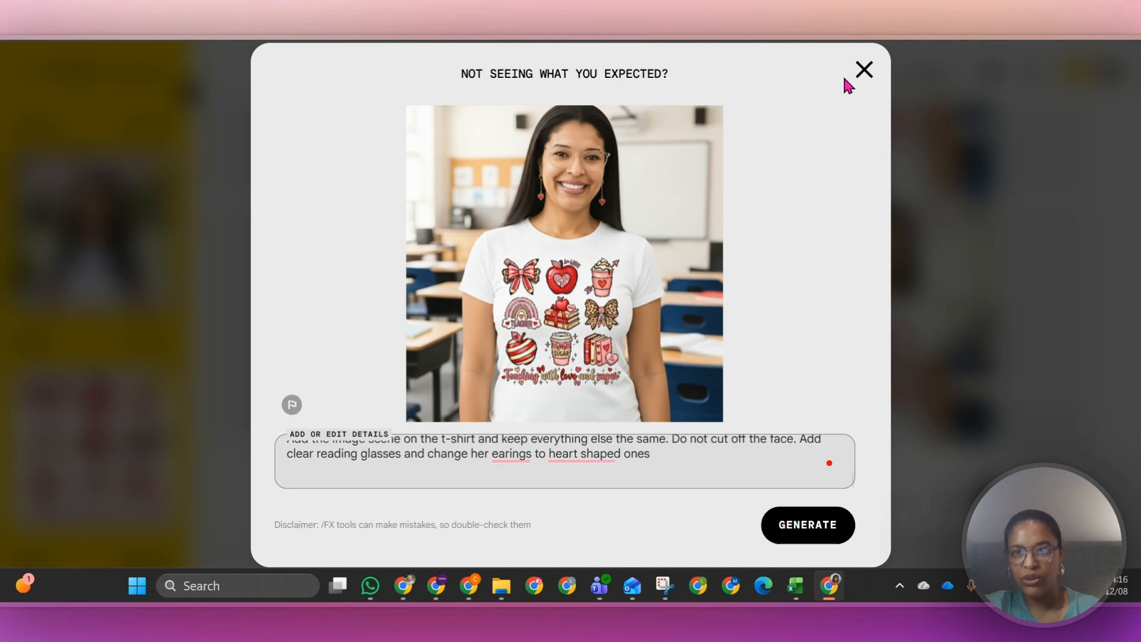
{"action": "left_click", "coordinate": [864, 70]}
{"action": "left_click", "coordinate": [901, 503]}
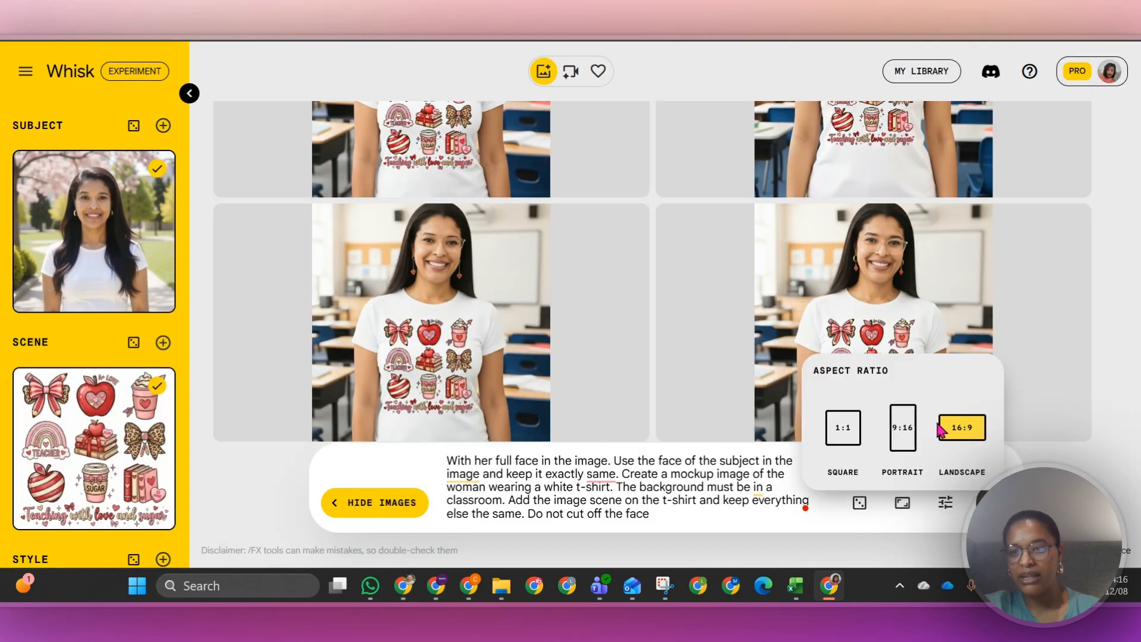
{"action": "left_click", "coordinate": [968, 506]}
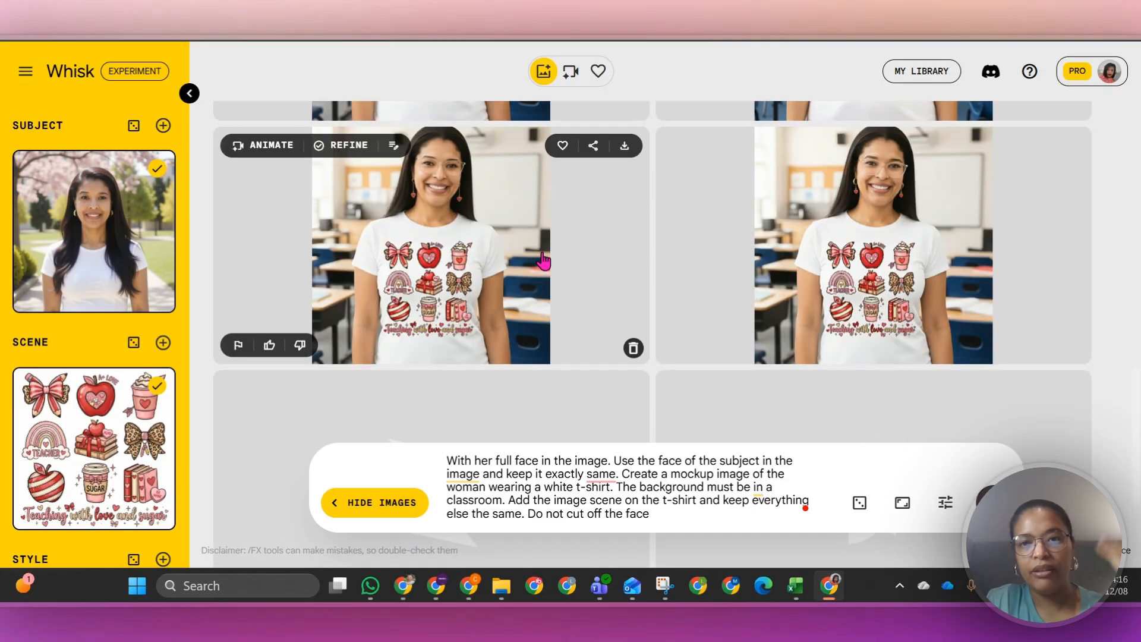
- Check the landscape mockups, append ". zoom out with the full face in the image" to the prompt and generate again
{"action": "scroll", "coordinate": [542, 256], "scroll_direction": "down", "scroll_amount": 3}
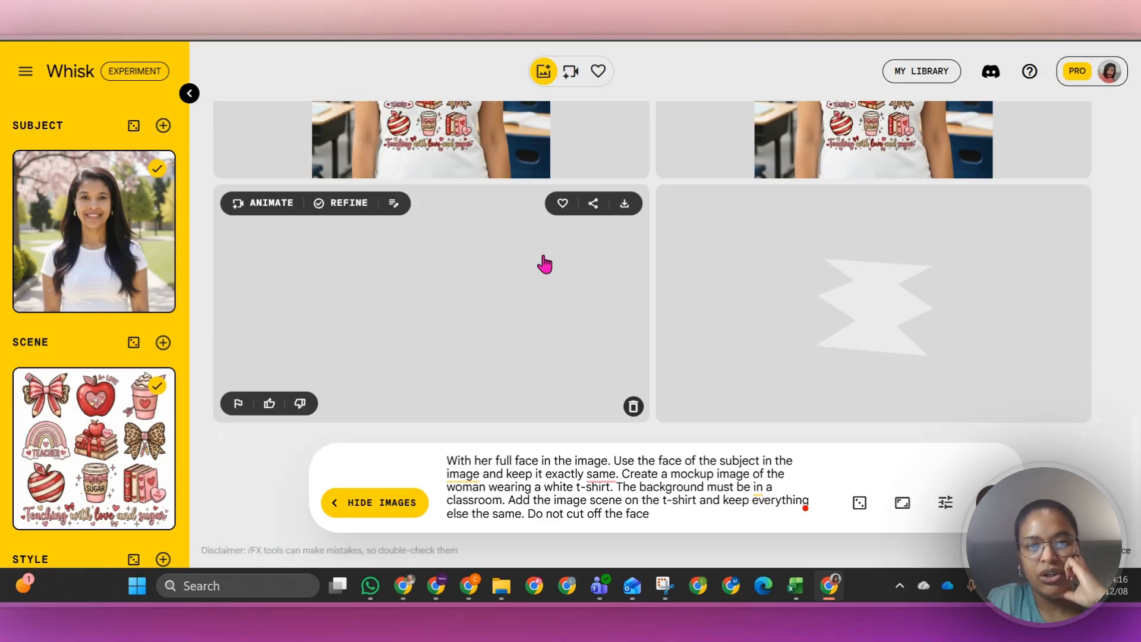
{"action": "scroll", "coordinate": [668, 258], "scroll_direction": "up", "scroll_amount": 3}
{"action": "scroll", "coordinate": [645, 279], "scroll_direction": "down", "scroll_amount": 3}
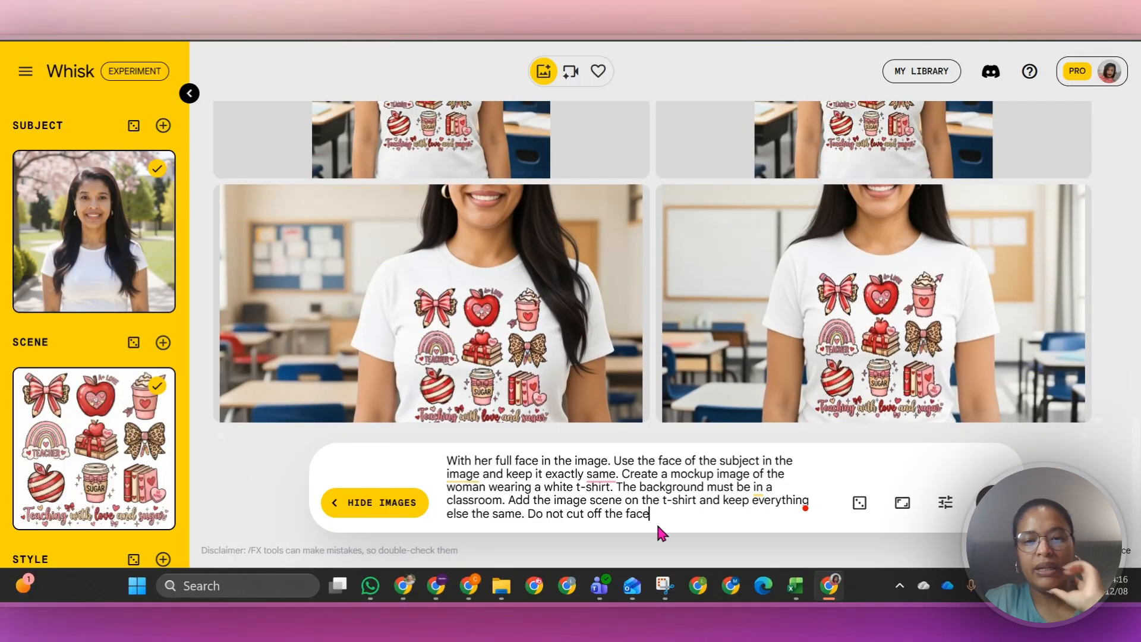
{"action": "type", "text": ". zoom out with the full fa"}
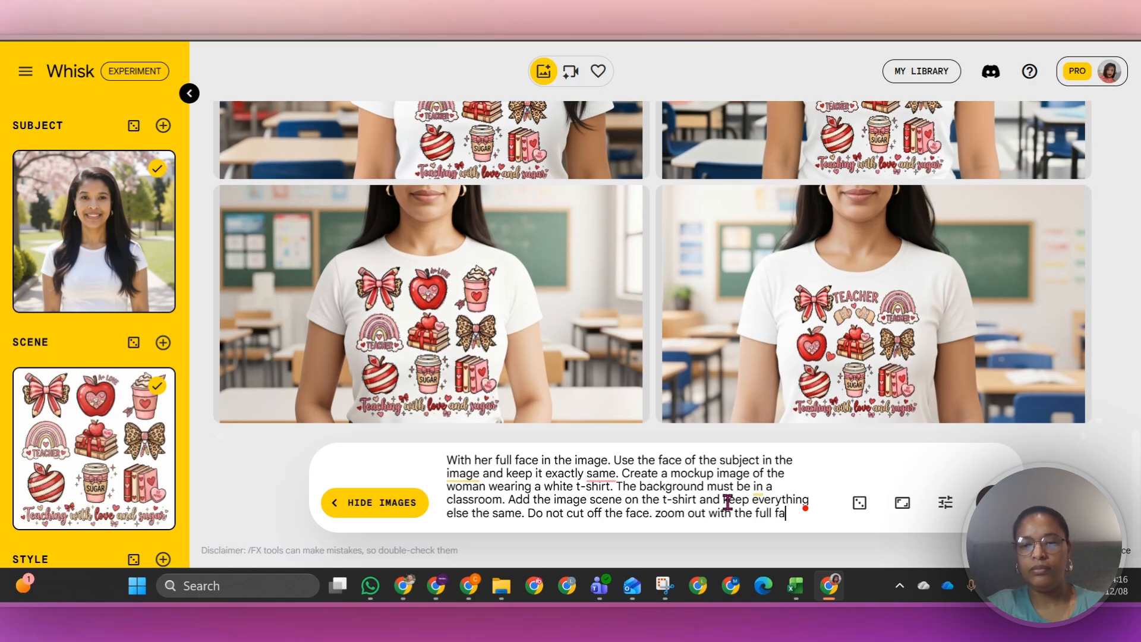
{"action": "type", "text": "the image"}
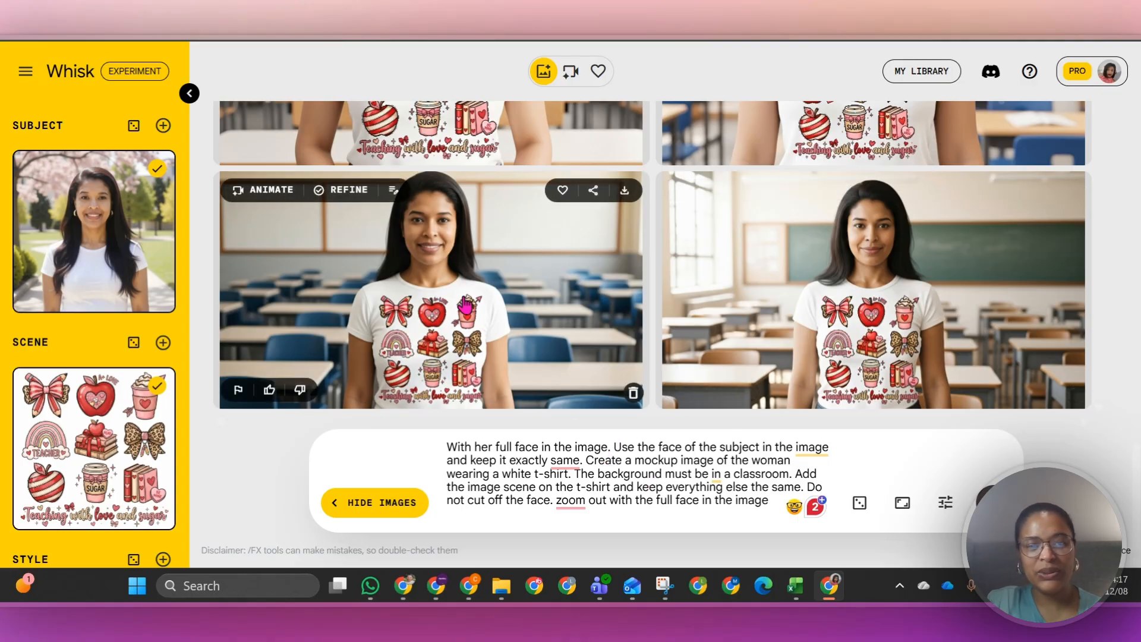
- Refine the first zoomed-out landscape mockup by adding clear reading glasses and heart shaped earrings to its details, and generate it
{"action": "left_click", "coordinate": [522, 296]}
{"action": "scroll", "coordinate": [484, 464], "scroll_direction": "down", "scroll_amount": 2}
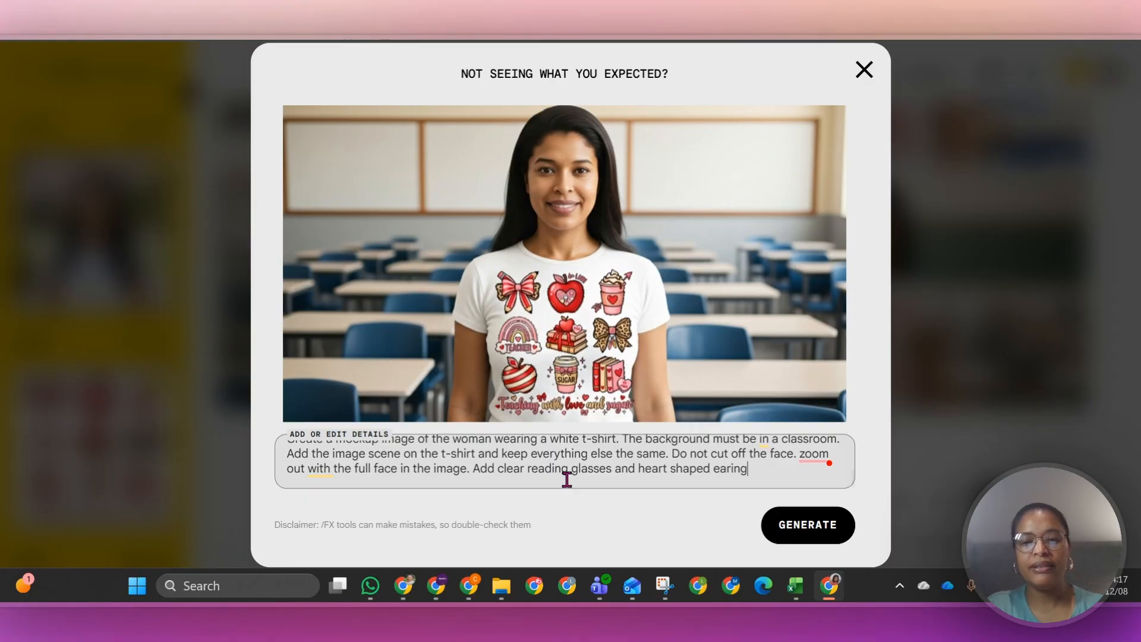
{"action": "left_click", "coordinate": [779, 526]}
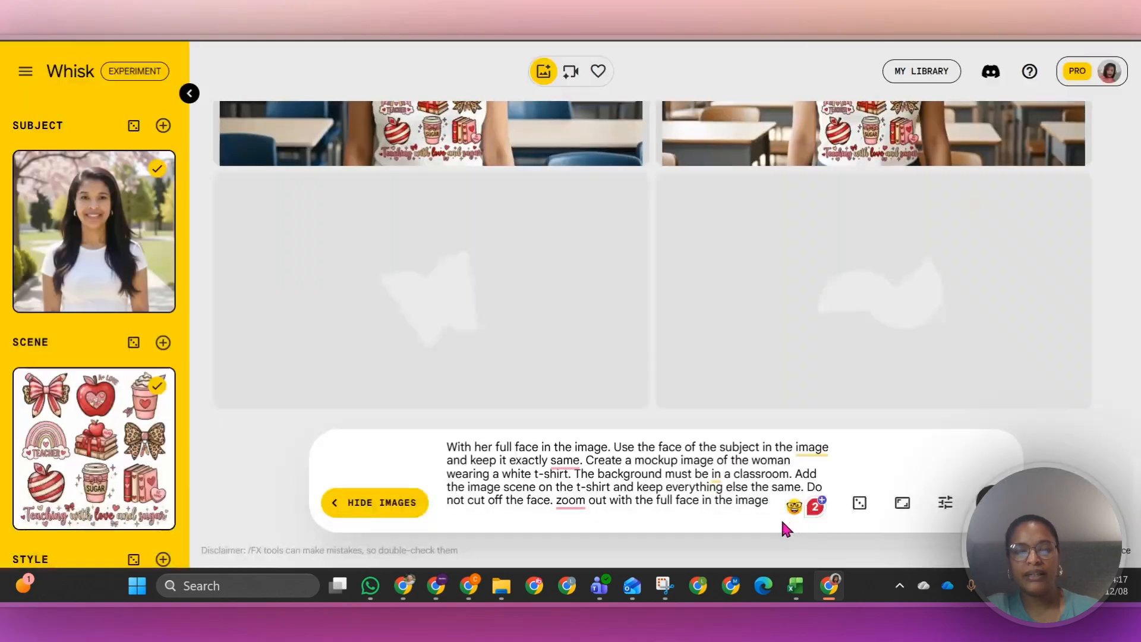
- Look back over the earlier classroom t-shirt mockups while the refined pair generates
{"action": "scroll", "coordinate": [542, 221], "scroll_direction": "down", "scroll_amount": 5}
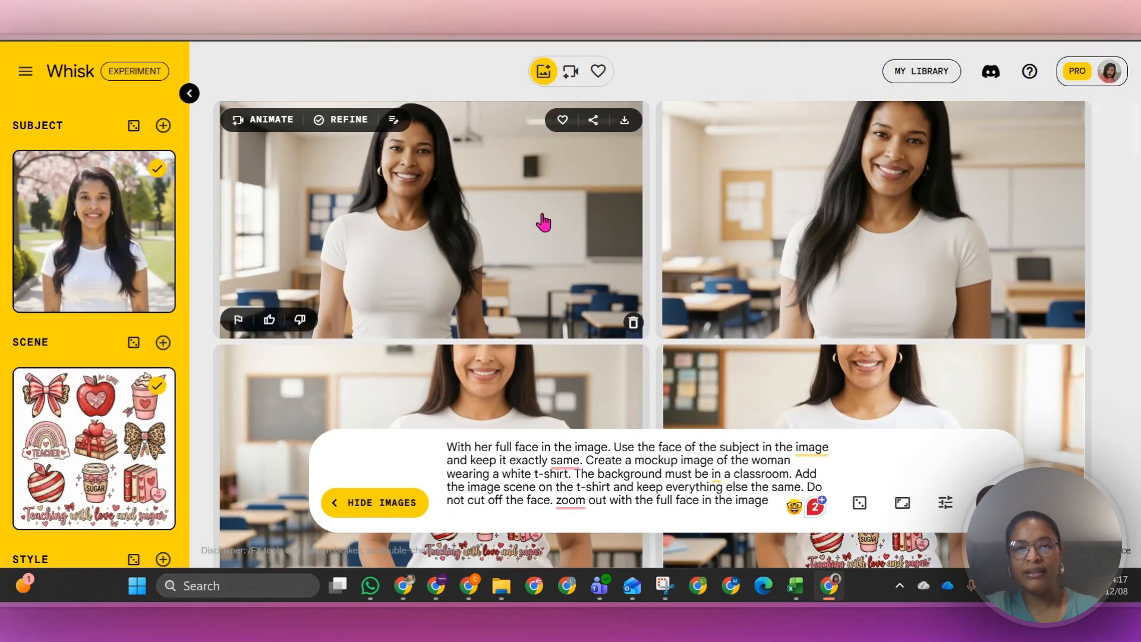
{"action": "scroll", "coordinate": [544, 229], "scroll_direction": "down", "scroll_amount": 5}
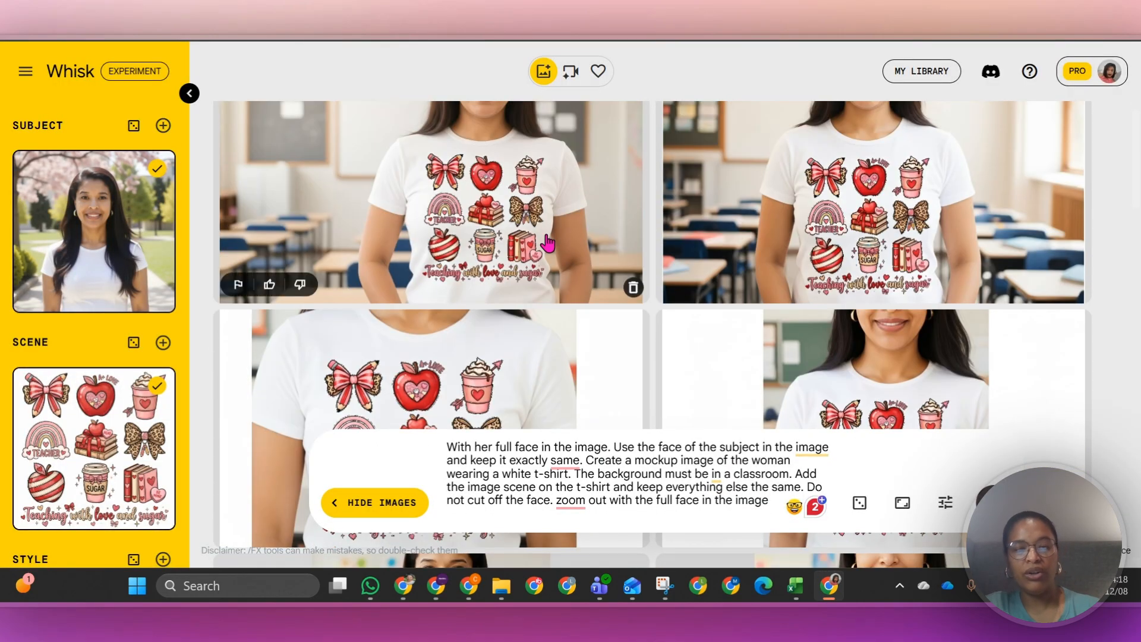
{"action": "scroll", "coordinate": [544, 242], "scroll_direction": "down", "scroll_amount": 5}
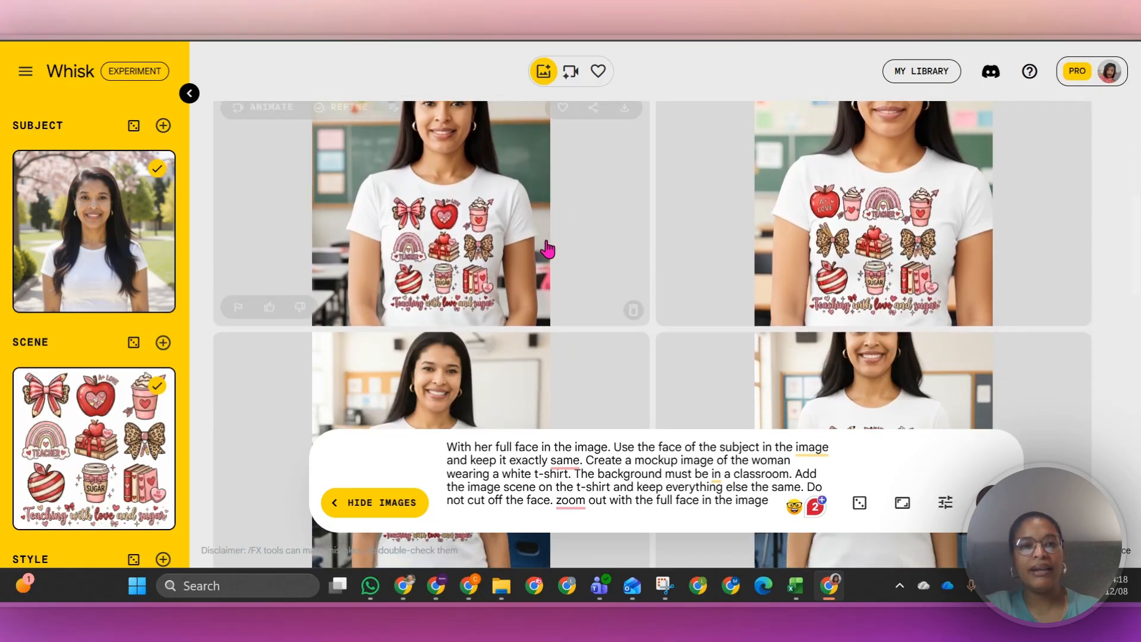
- Switch to the Content Clone Community on Skool and look through the posts in its feed
{"action": "left_click", "coordinate": [437, 587]}
{"action": "scroll", "coordinate": [491, 324], "scroll_direction": "up", "scroll_amount": 8}
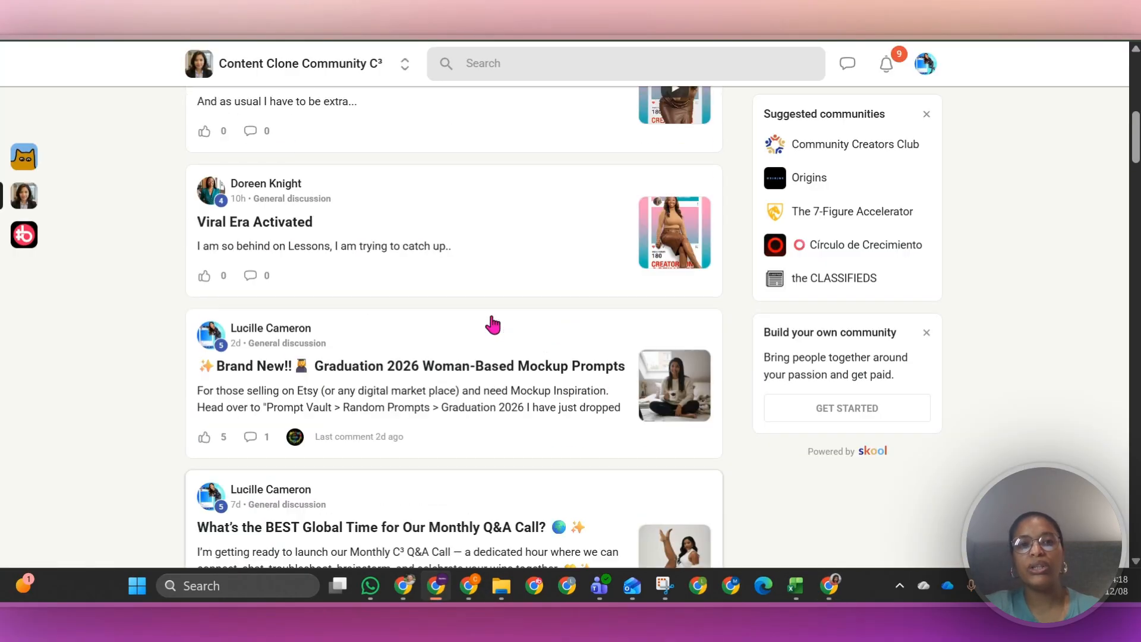
{"action": "scroll", "coordinate": [488, 316], "scroll_direction": "up", "scroll_amount": 3}
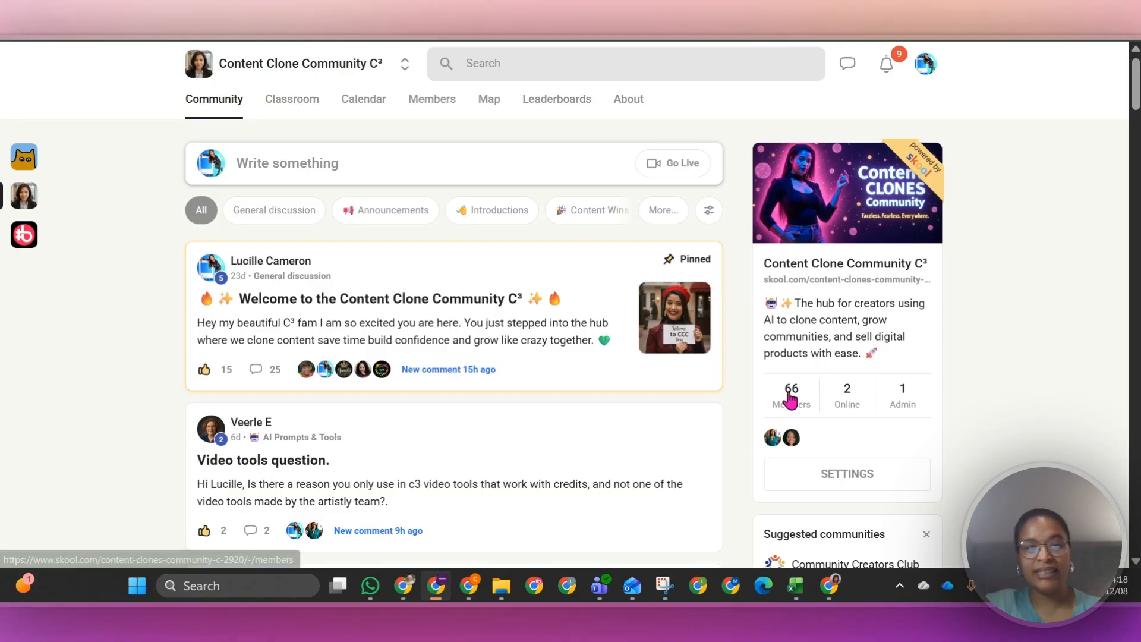
{"action": "scroll", "coordinate": [675, 300], "scroll_direction": "down", "scroll_amount": 7}
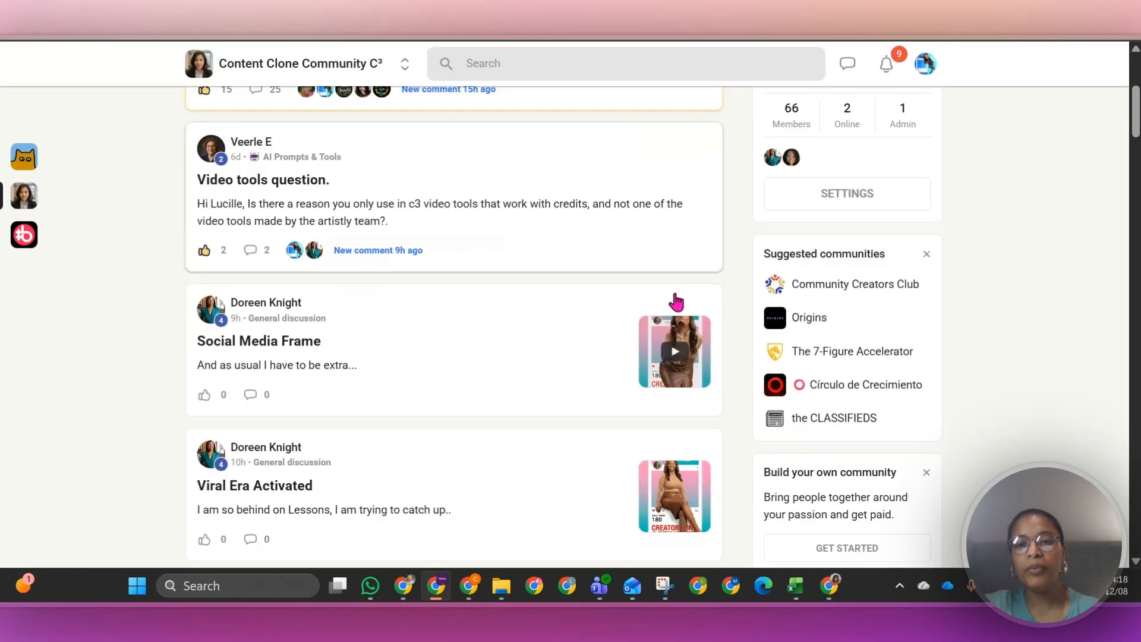
{"action": "scroll", "coordinate": [675, 300], "scroll_direction": "down", "scroll_amount": 10}
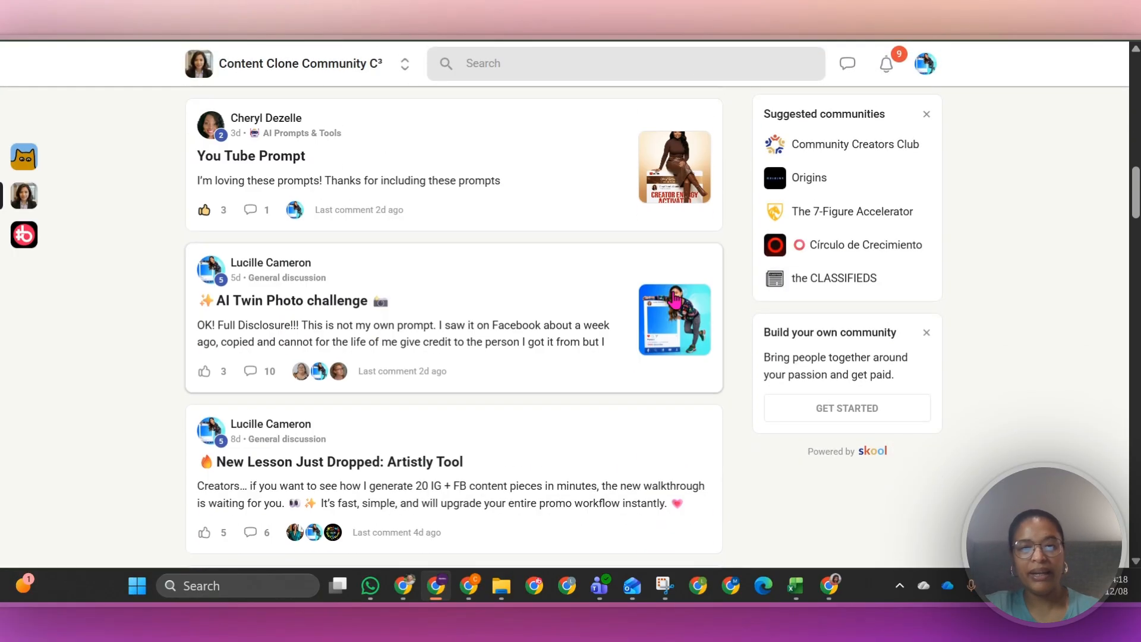
- Open the AI Twin Photo challenge post, view its attached picture at full size and close the picture
{"action": "scroll", "coordinate": [675, 300], "scroll_direction": "up", "scroll_amount": 1}
{"action": "left_click", "coordinate": [678, 302]}
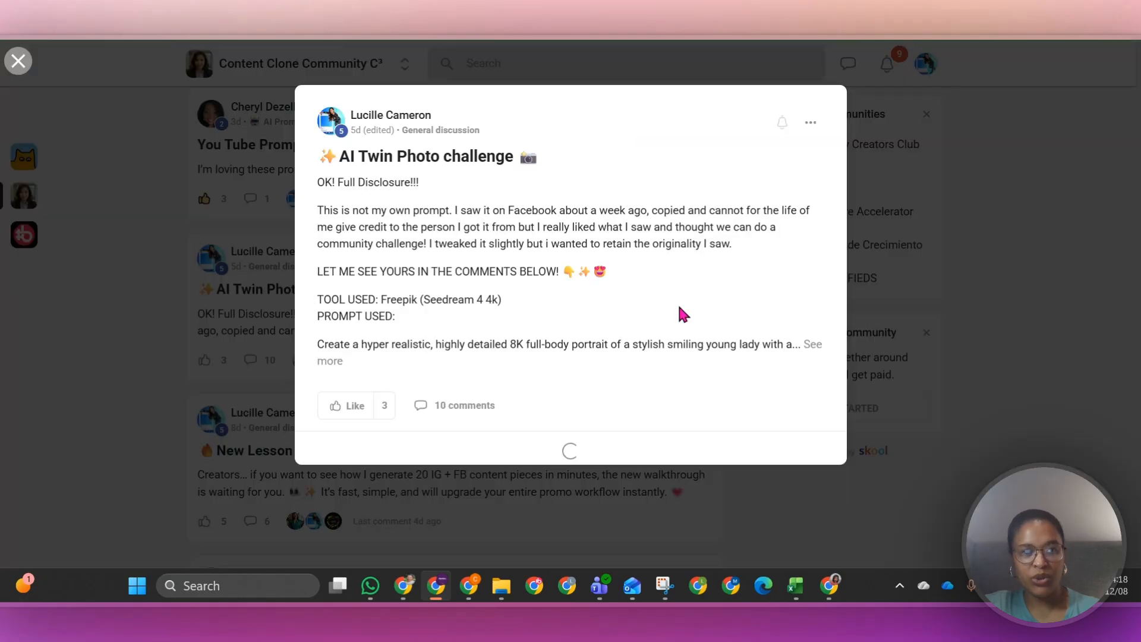
{"action": "scroll", "coordinate": [530, 328], "scroll_direction": "down", "scroll_amount": 1}
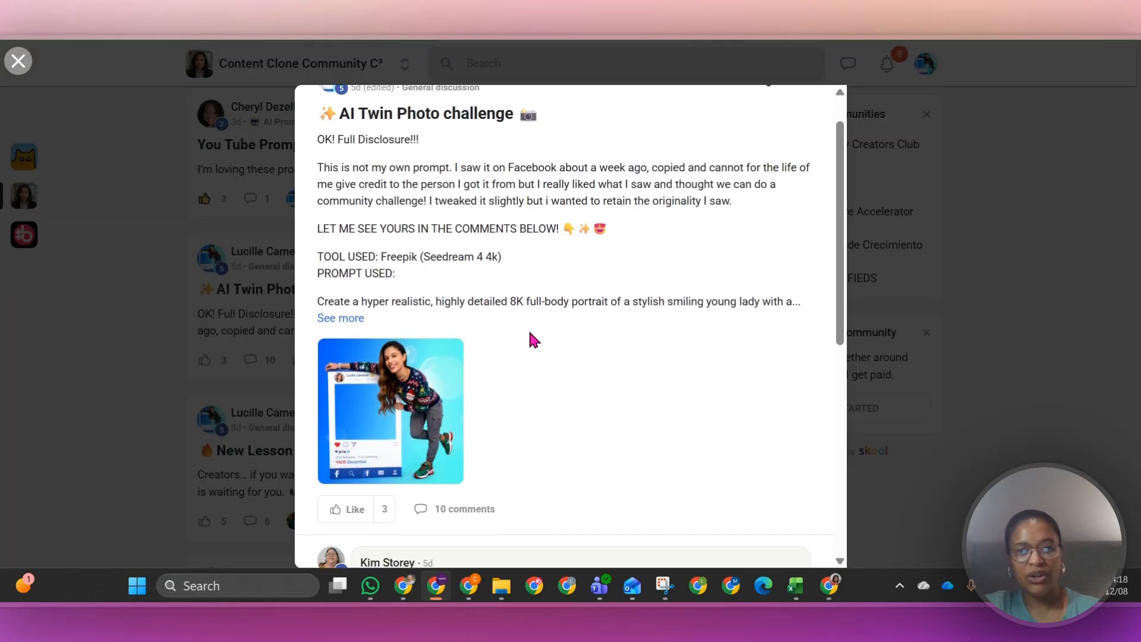
{"action": "left_click", "coordinate": [410, 398]}
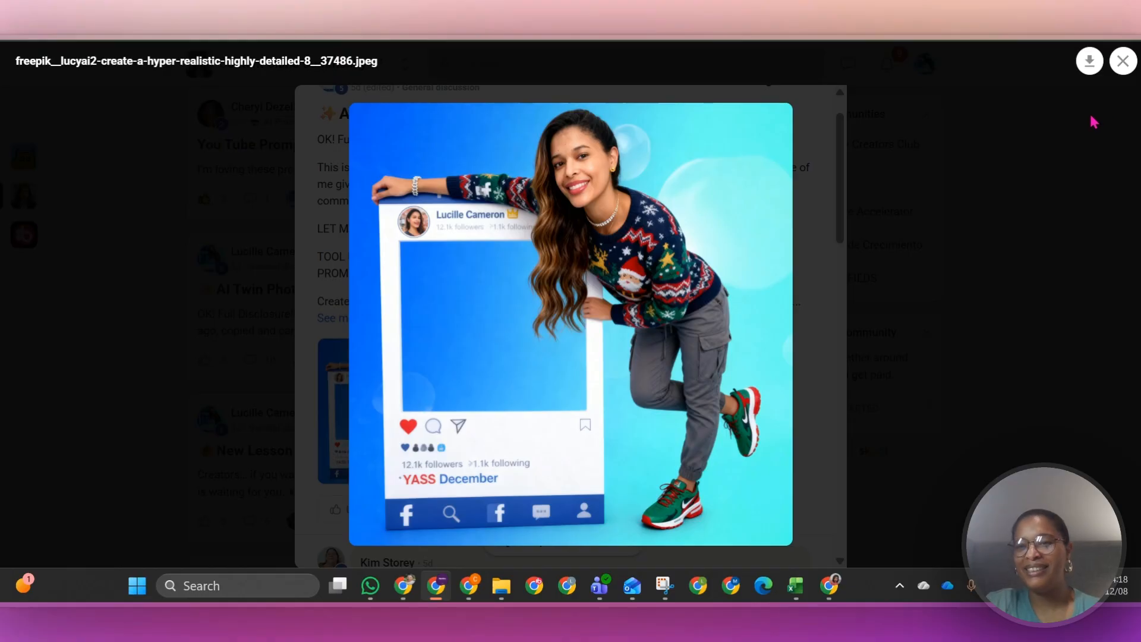
{"action": "left_click", "coordinate": [1123, 60]}
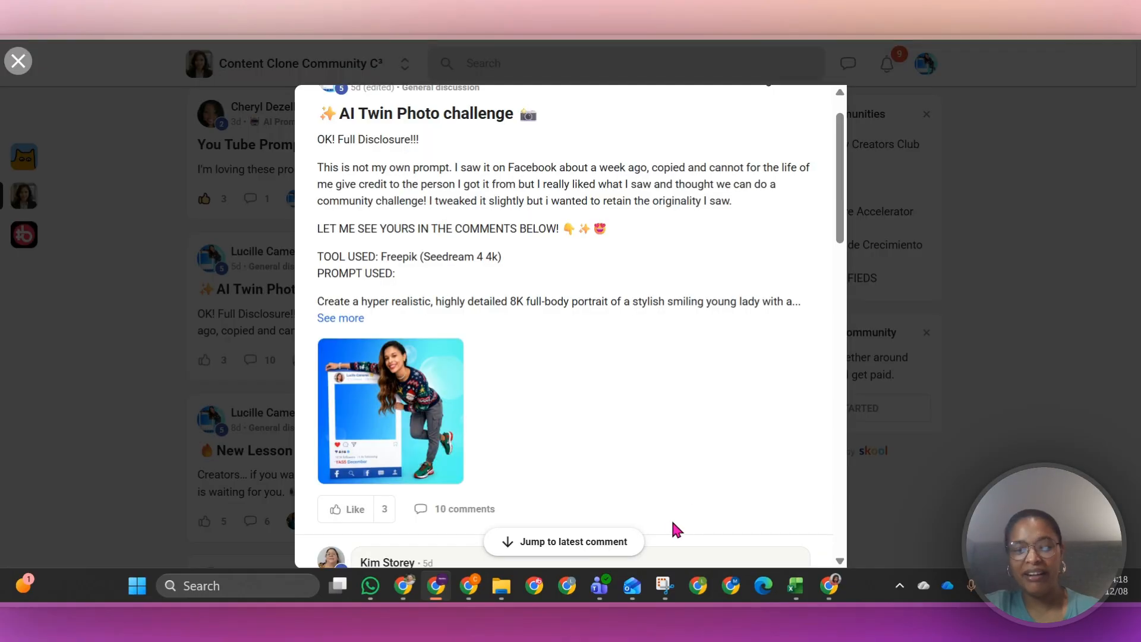
- Return to Whisk and animate the first refined mockup with the prompt "Let the woman read a book and smiling confidently into the camera lens"
{"action": "left_click", "coordinate": [829, 586]}
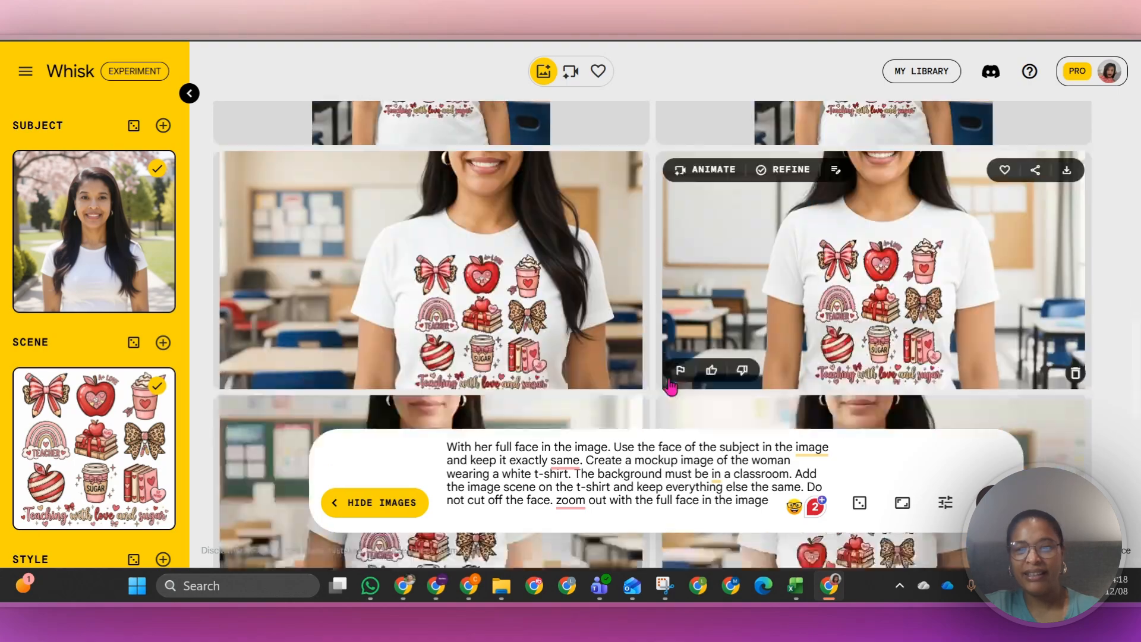
{"action": "scroll", "coordinate": [668, 386], "scroll_direction": "down", "scroll_amount": 10}
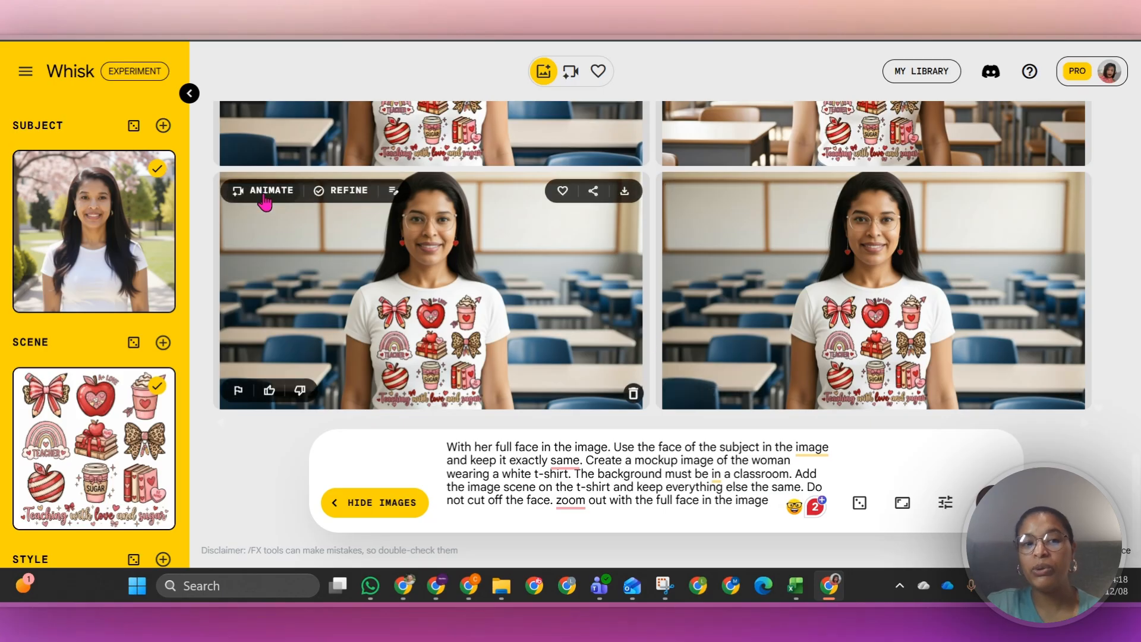
{"action": "left_click", "coordinate": [265, 191]}
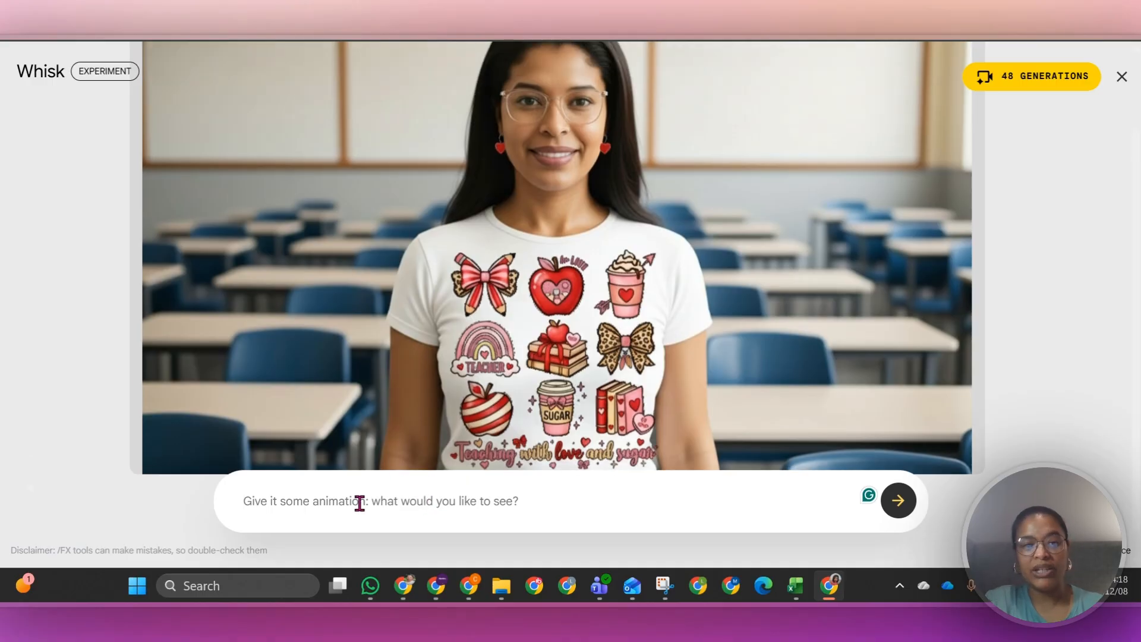
{"action": "type", "text": "Let"}
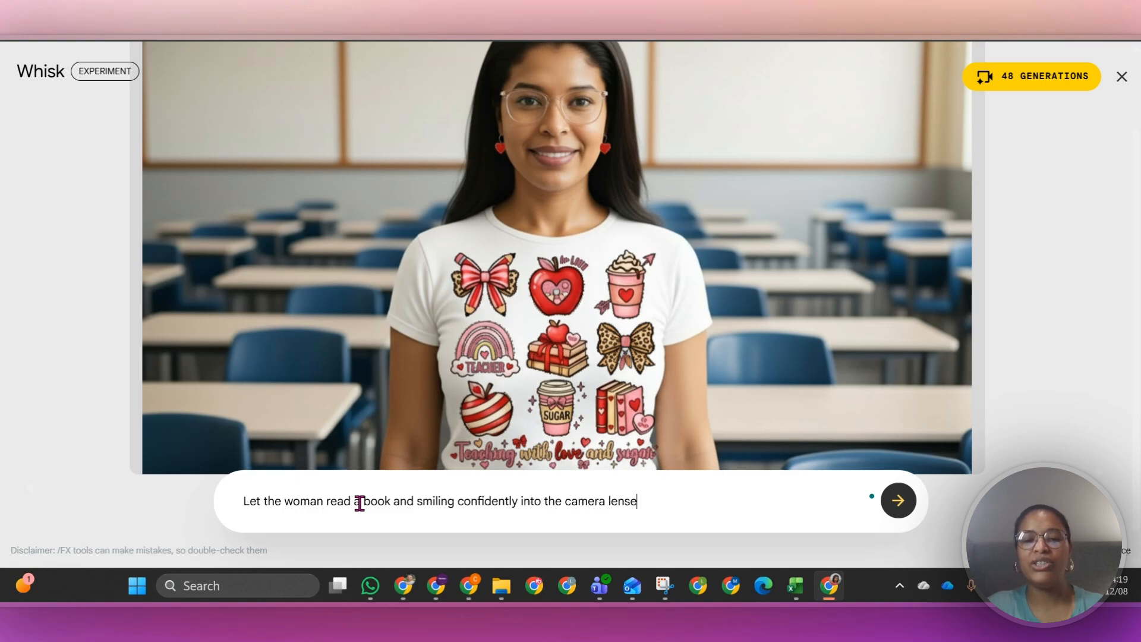
{"action": "key", "text": "Return"}
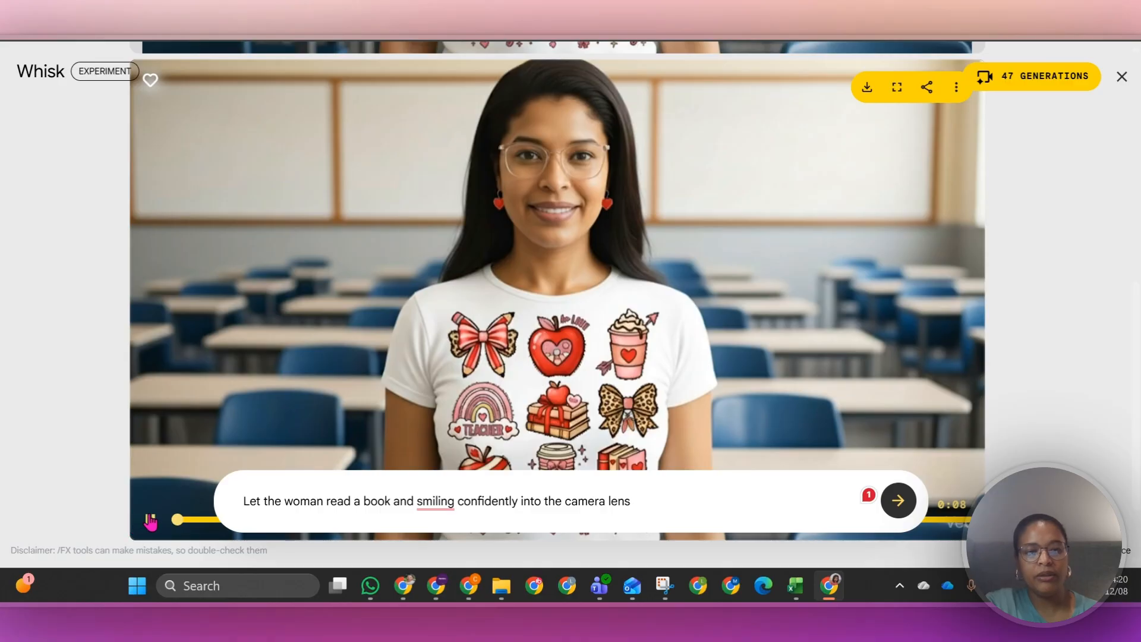
- Play the generated book-reading animation and check the additional options available for the clip
{"action": "left_click", "coordinate": [151, 522]}
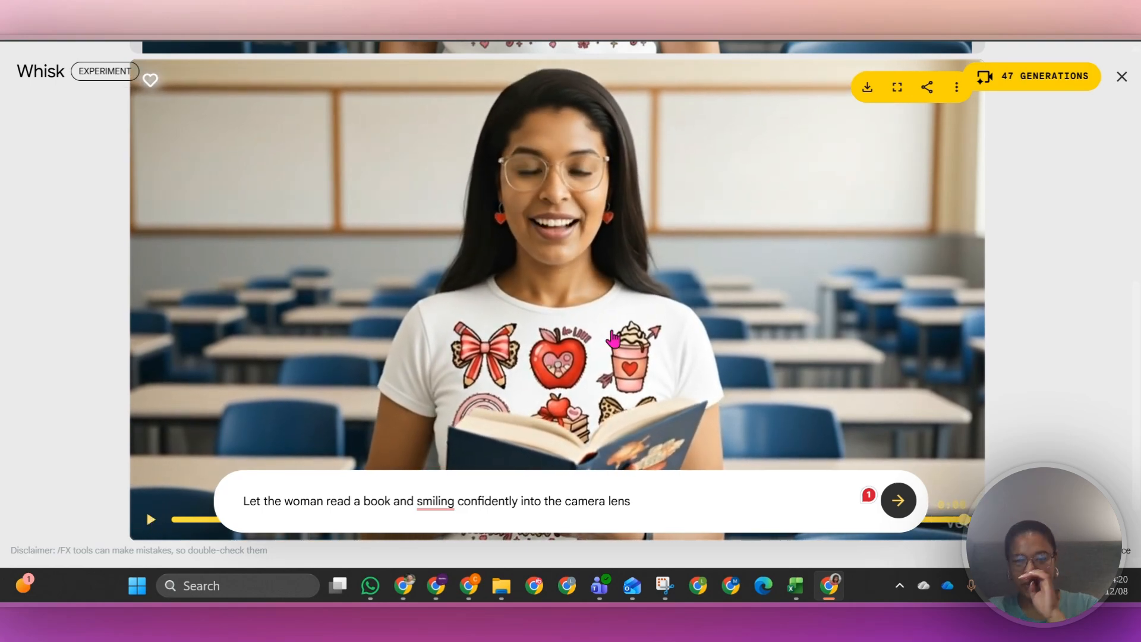
{"action": "scroll", "coordinate": [613, 339], "scroll_direction": "down", "scroll_amount": 2}
{"action": "scroll", "coordinate": [701, 279], "scroll_direction": "up", "scroll_amount": 2}
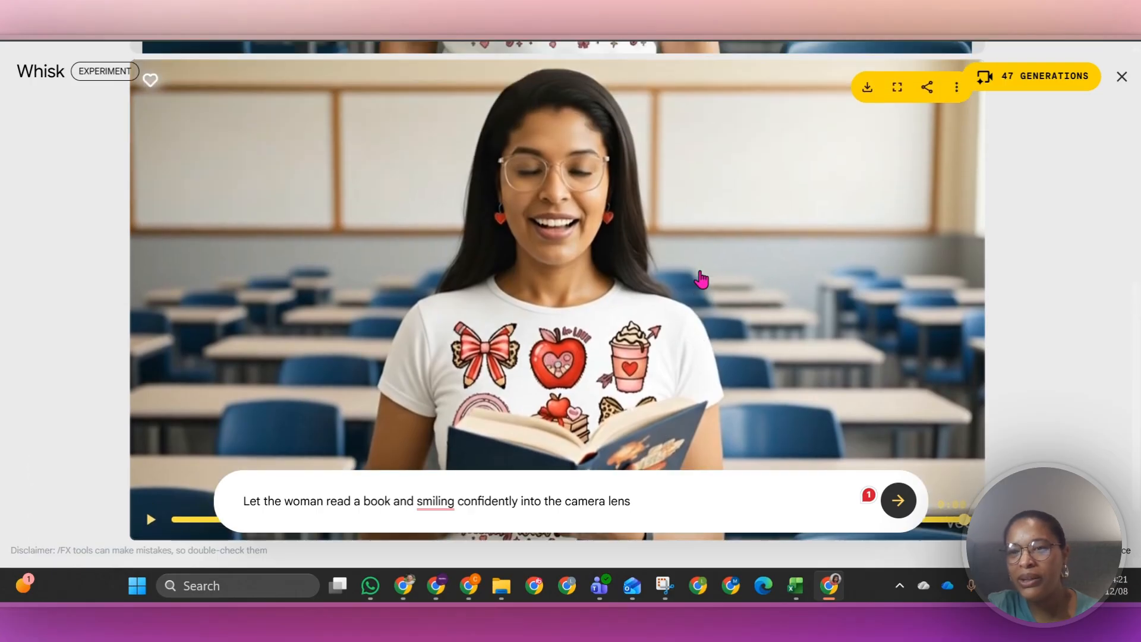
{"action": "left_click", "coordinate": [957, 87]}
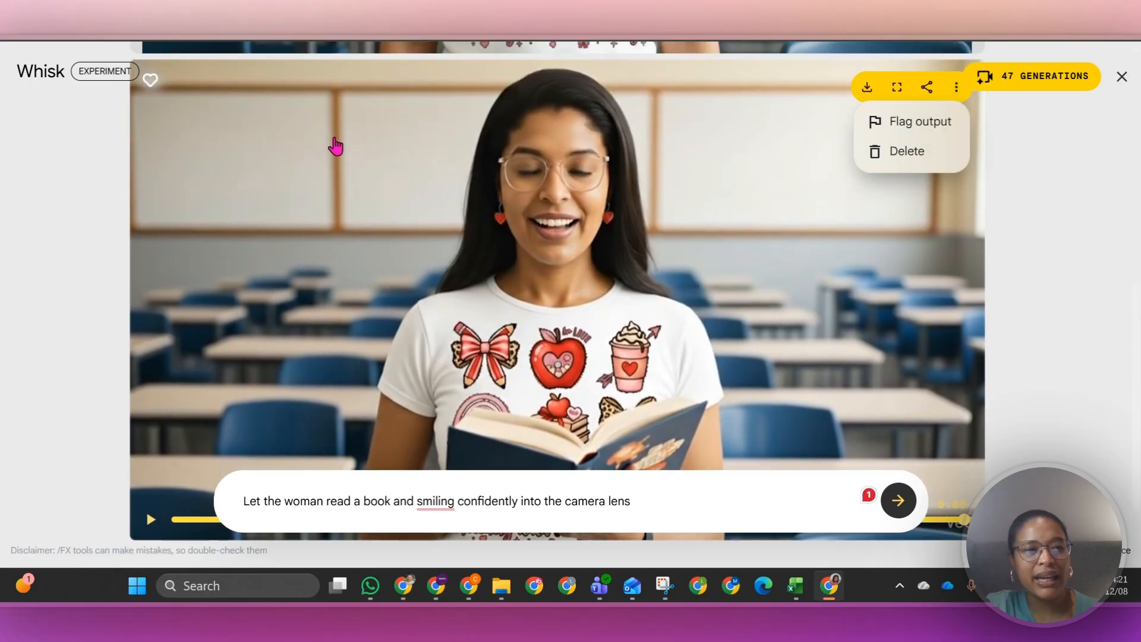
{"action": "mouse_move", "coordinate": [842, 419]}
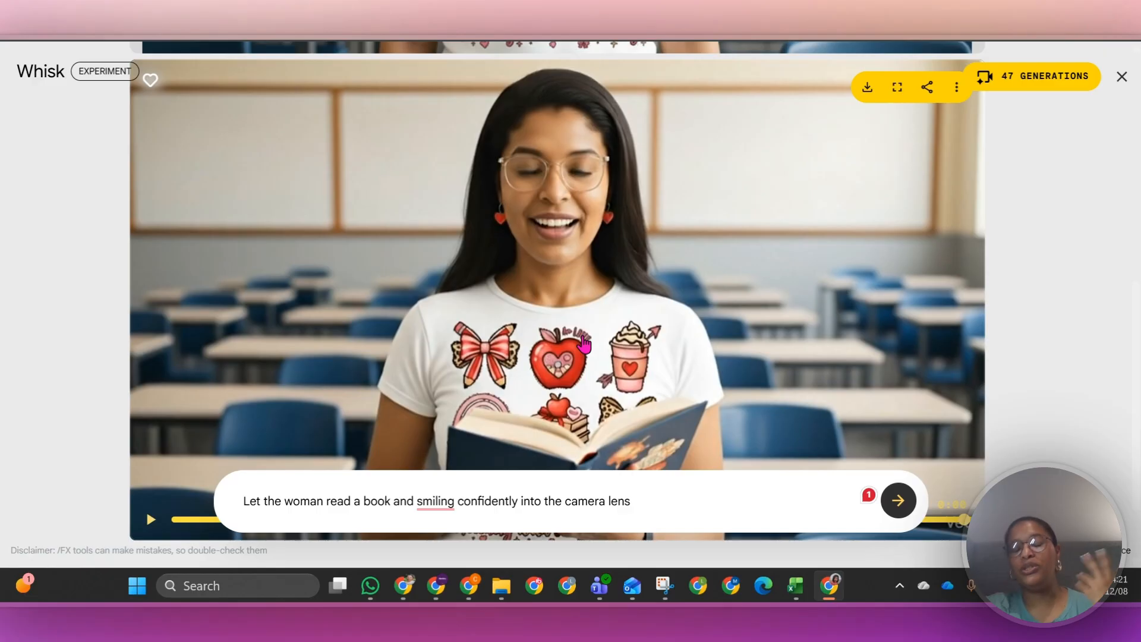
{"action": "scroll", "coordinate": [604, 369], "scroll_direction": "down", "scroll_amount": 2}
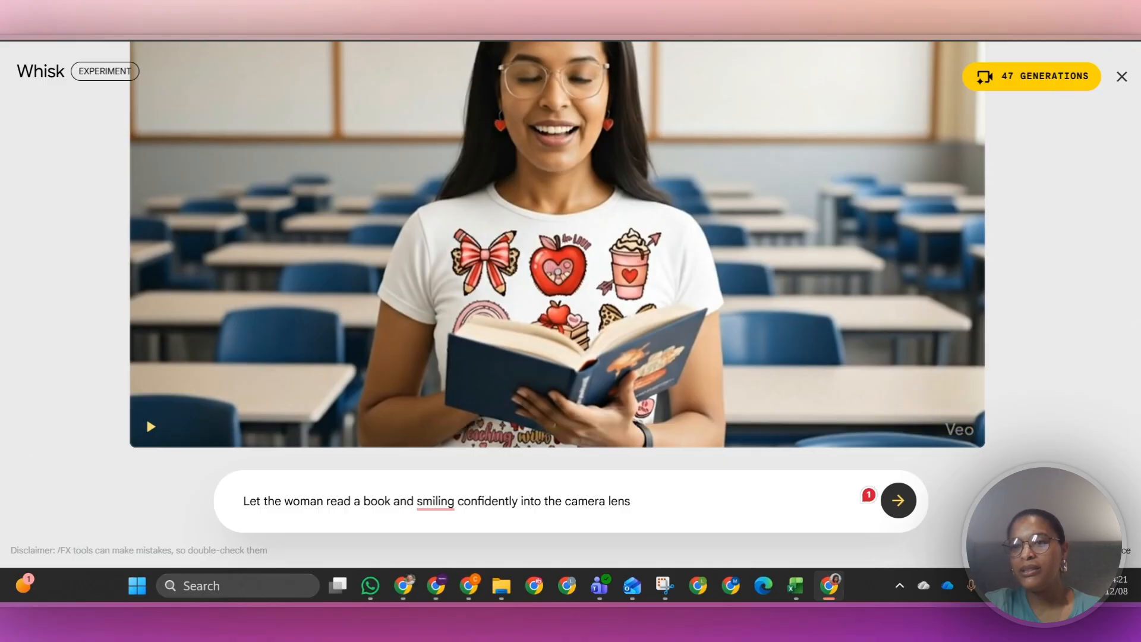
- Replay the book-reading animation in a smaller page view and review the whole clip
{"action": "left_click", "coordinate": [1127, 30]}
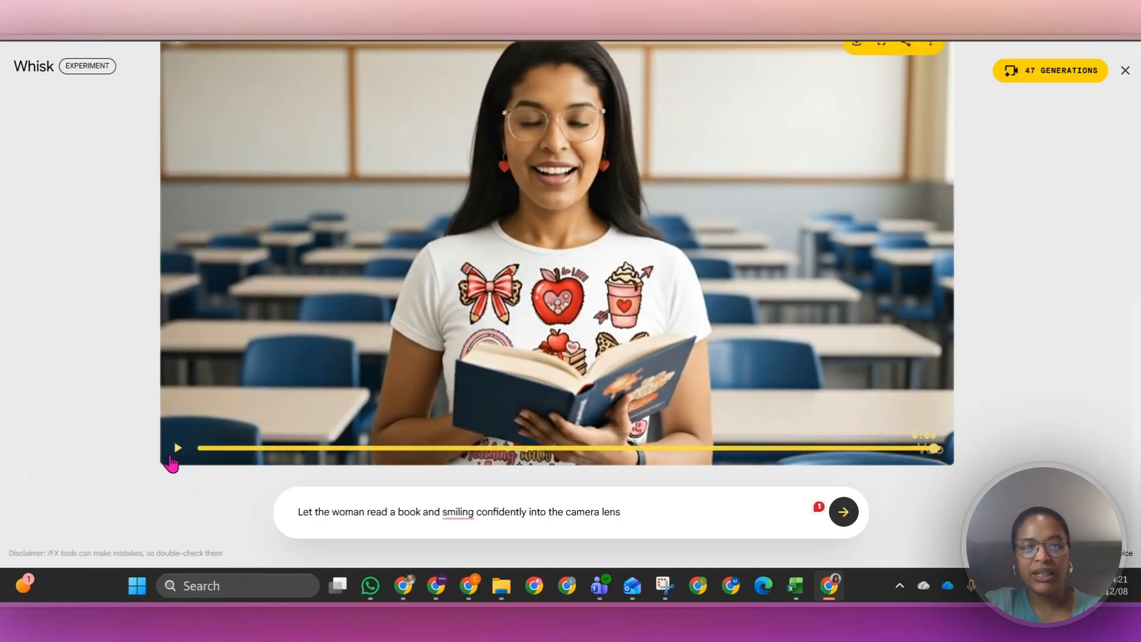
{"action": "left_click", "coordinate": [171, 457]}
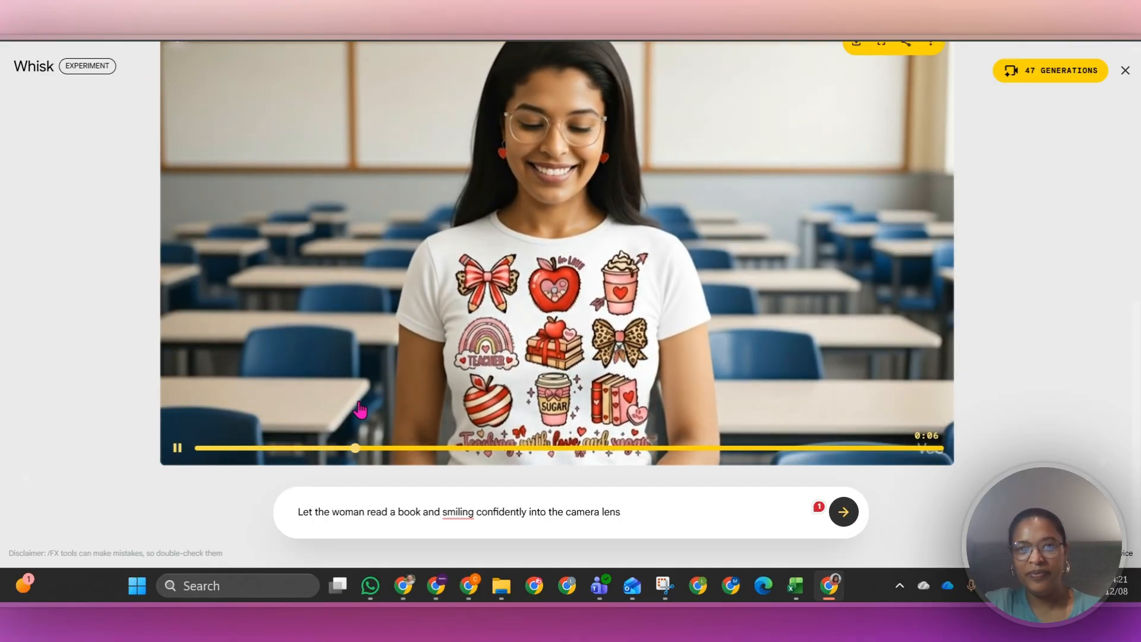
{"action": "scroll", "coordinate": [1090, 200], "scroll_direction": "up", "scroll_amount": 1}
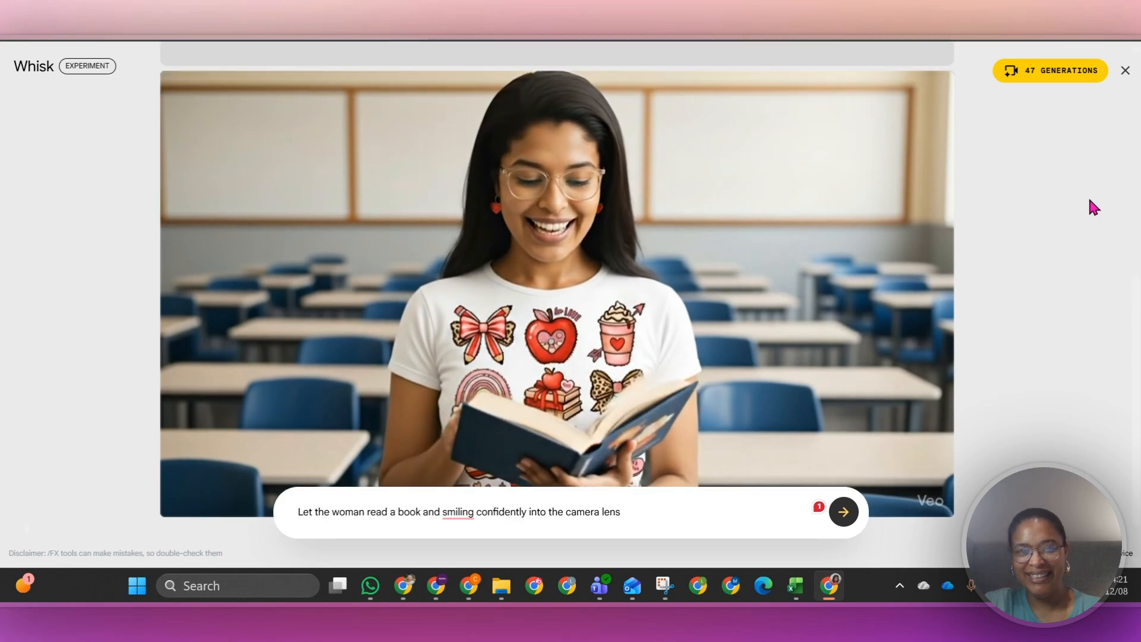
{"action": "scroll", "coordinate": [1090, 205], "scroll_direction": "up", "scroll_amount": 1}
{"action": "scroll", "coordinate": [1090, 216], "scroll_direction": "down", "scroll_amount": 2}
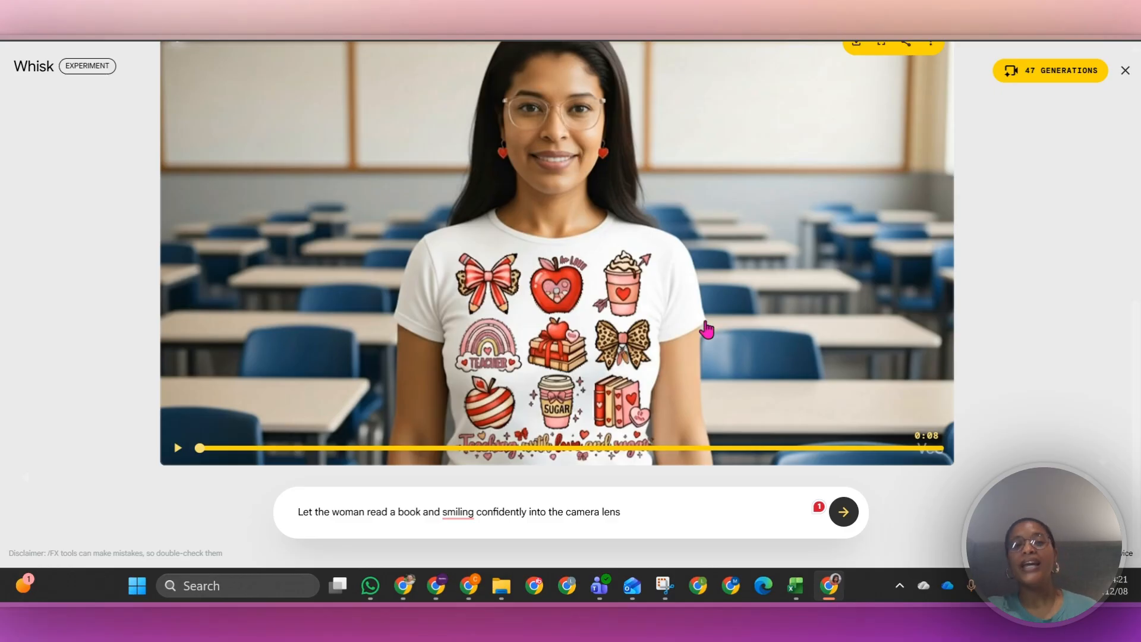
{"action": "scroll", "coordinate": [702, 315], "scroll_direction": "up", "scroll_amount": 2}
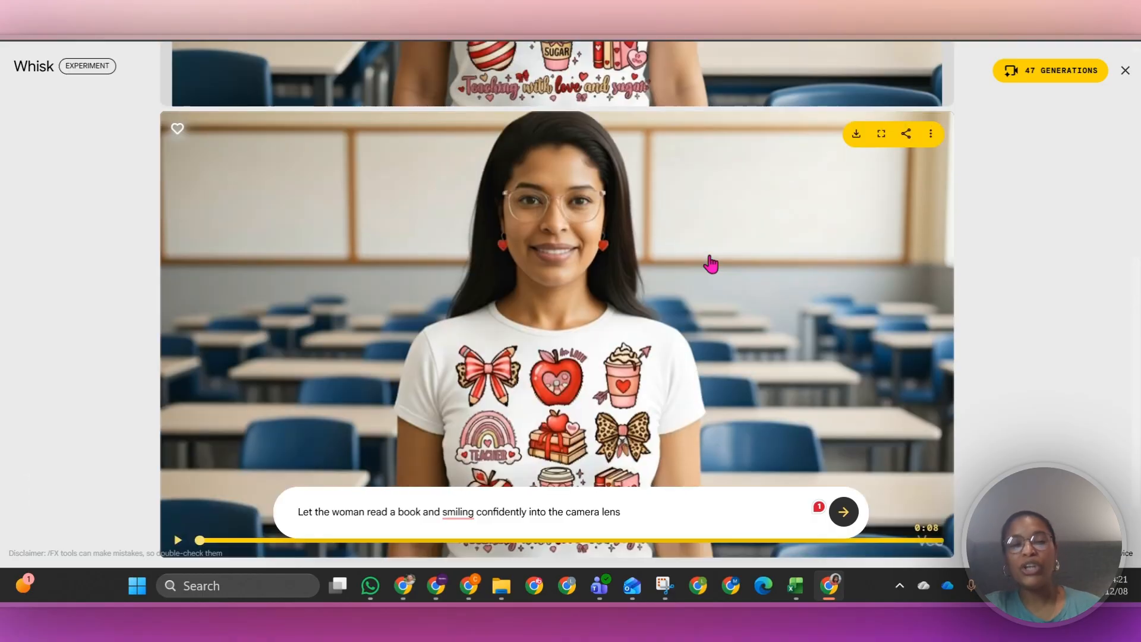